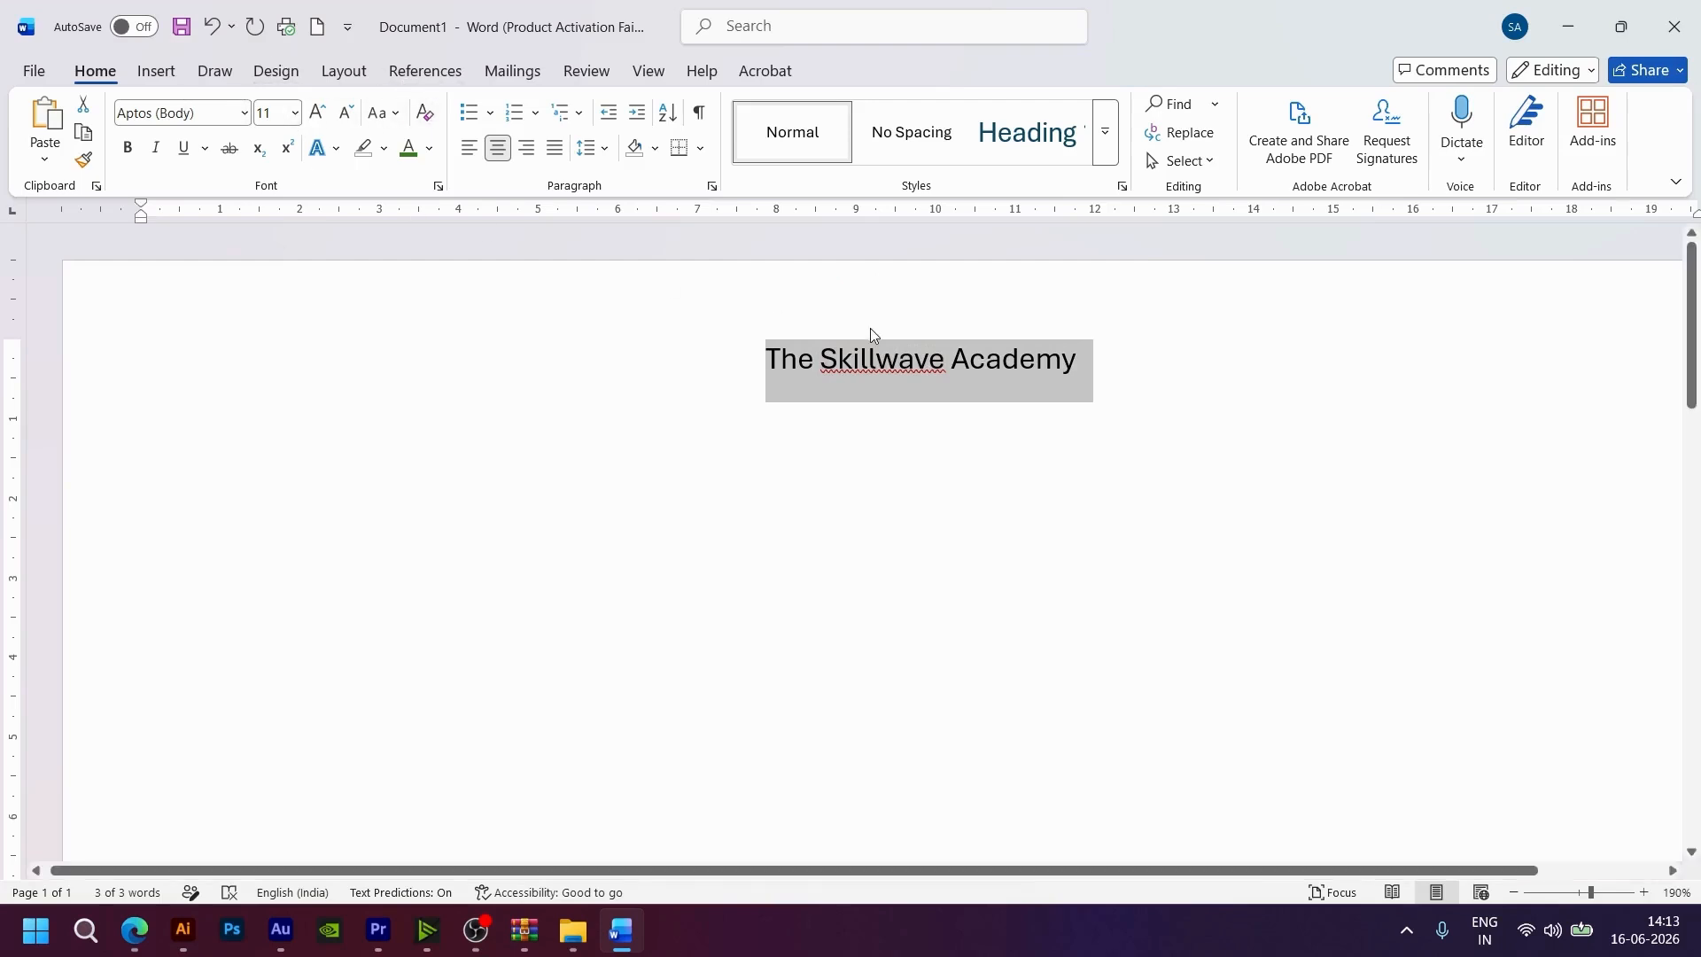
- Left-align the line "The Skillwave Academy" and deselect it
{"action": "left_click", "coordinate": [1079, 366]}
{"action": "left_click_drag", "start_coordinate": [1079, 365], "coordinate": [828, 358]}
{"action": "left_click_drag", "start_coordinate": [456, 361], "coordinate": [152, 341]}
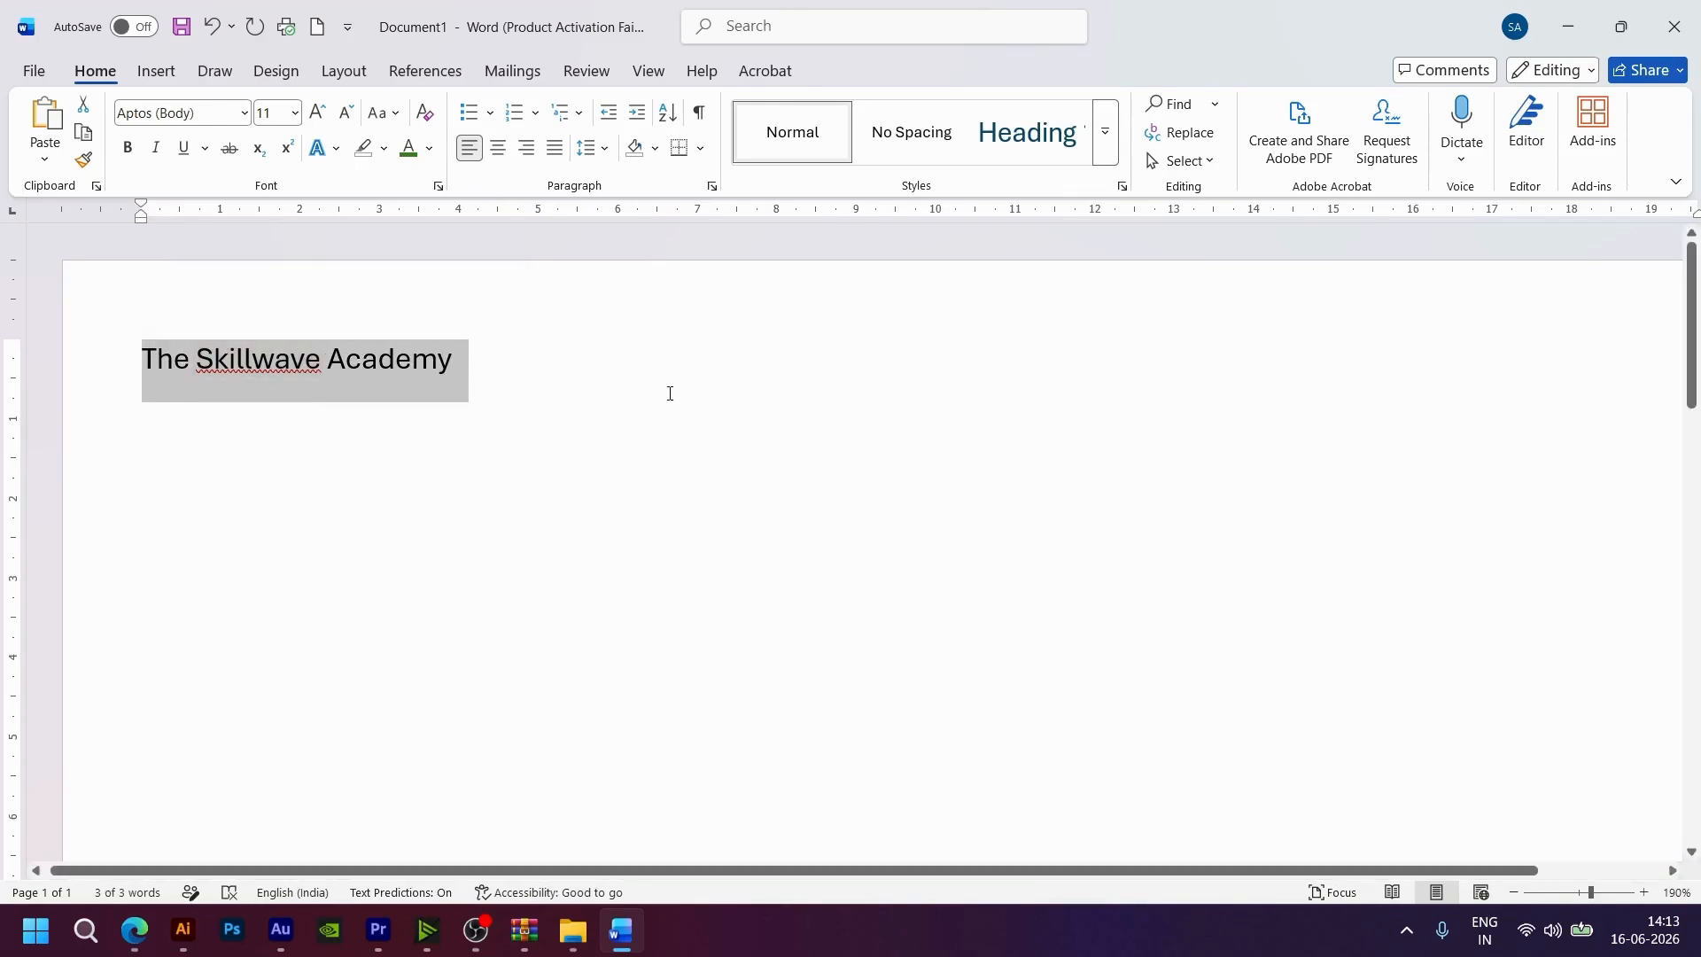
{"action": "left_click", "coordinate": [876, 452]}
{"action": "scroll", "coordinate": [876, 452], "scroll_direction": "down", "scroll_amount": 2, "text": "ctrl"}
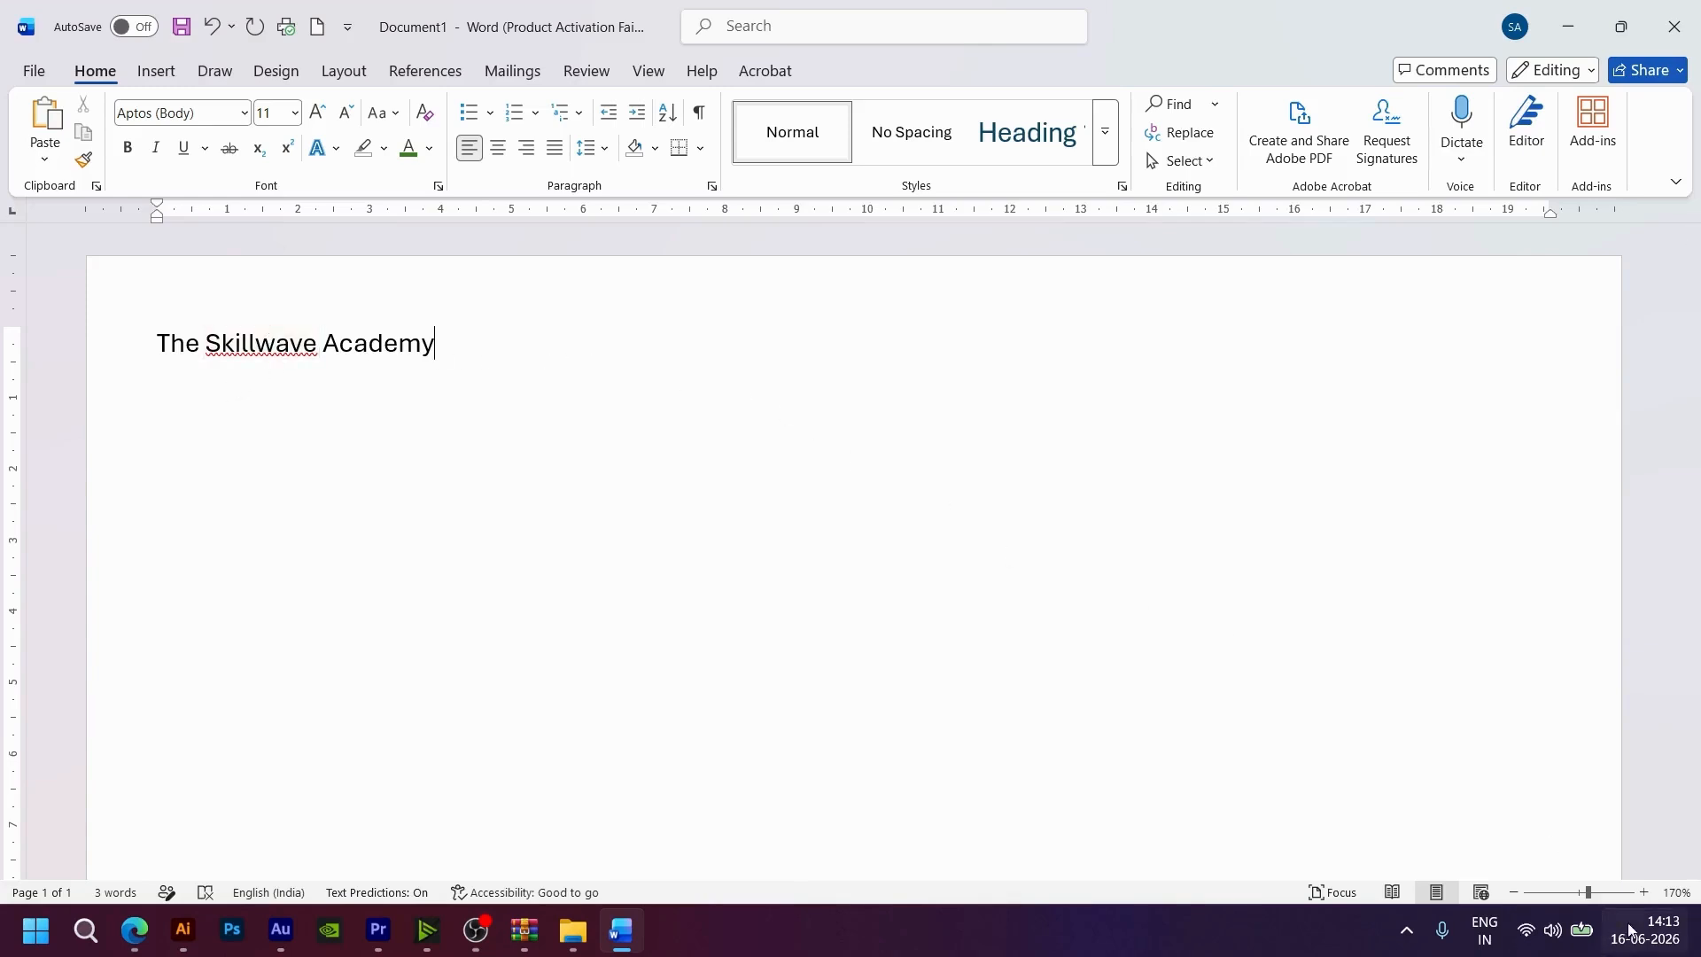
- Zoom in on the page gradually to beyond 200%
{"action": "left_click", "coordinate": [1644, 892]}
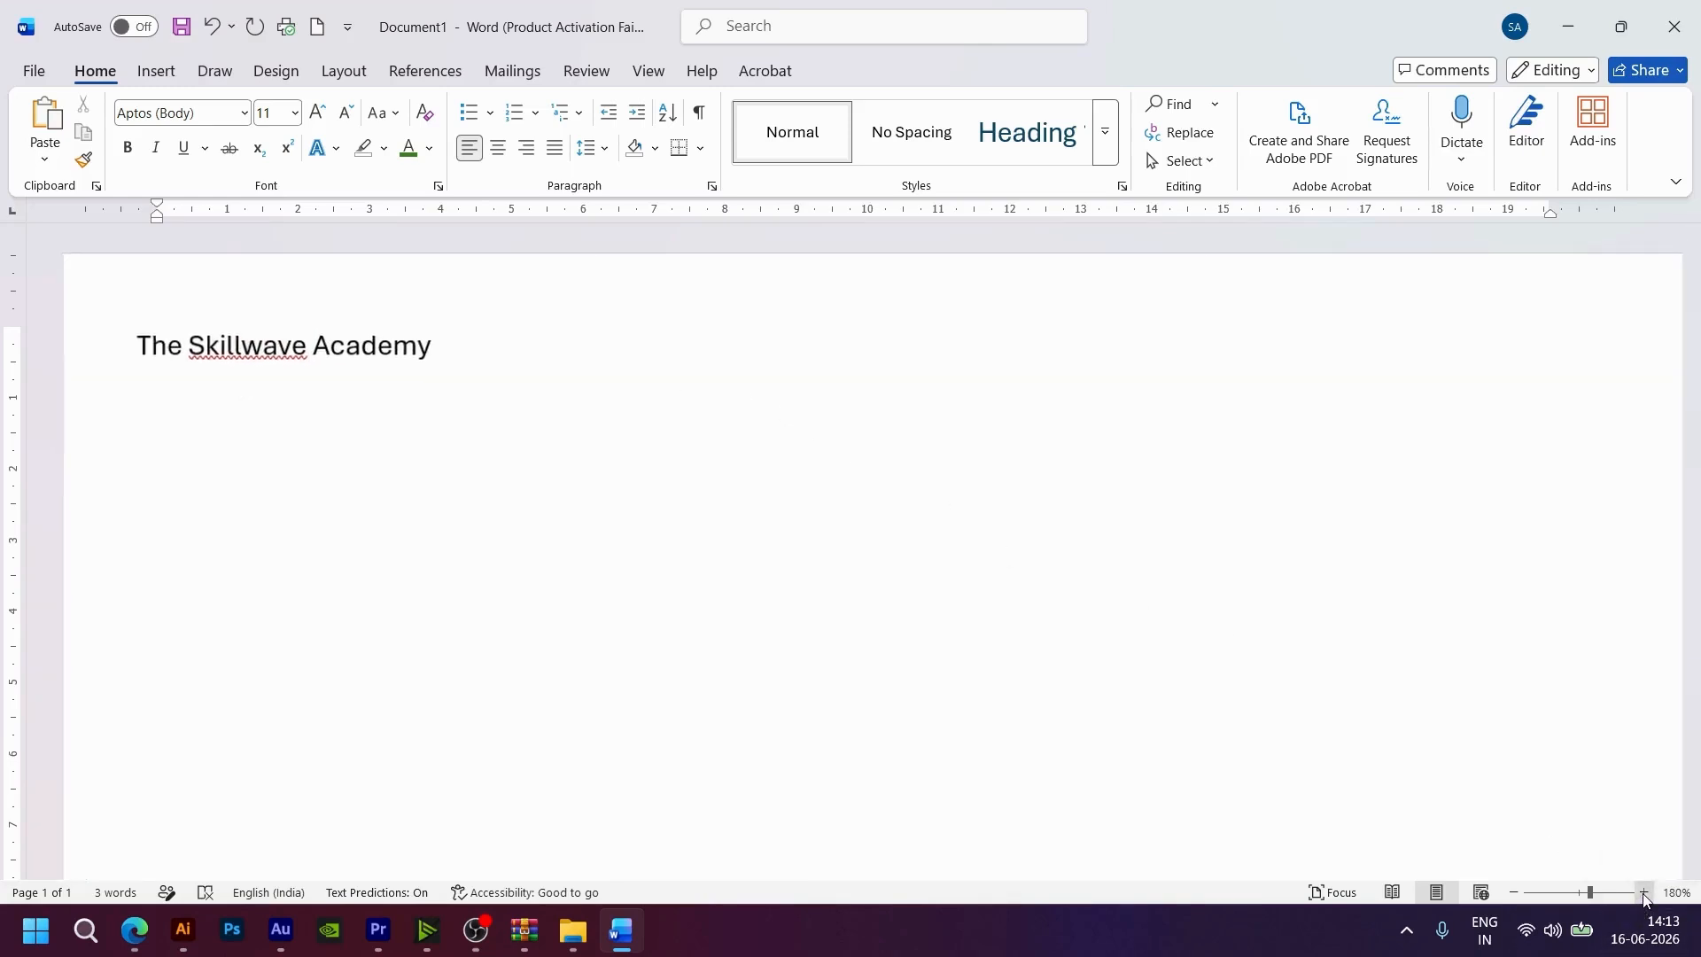
{"action": "left_click", "coordinate": [1644, 892]}
{"action": "left_click", "coordinate": [1644, 893]}
{"action": "left_click", "coordinate": [1644, 893]}
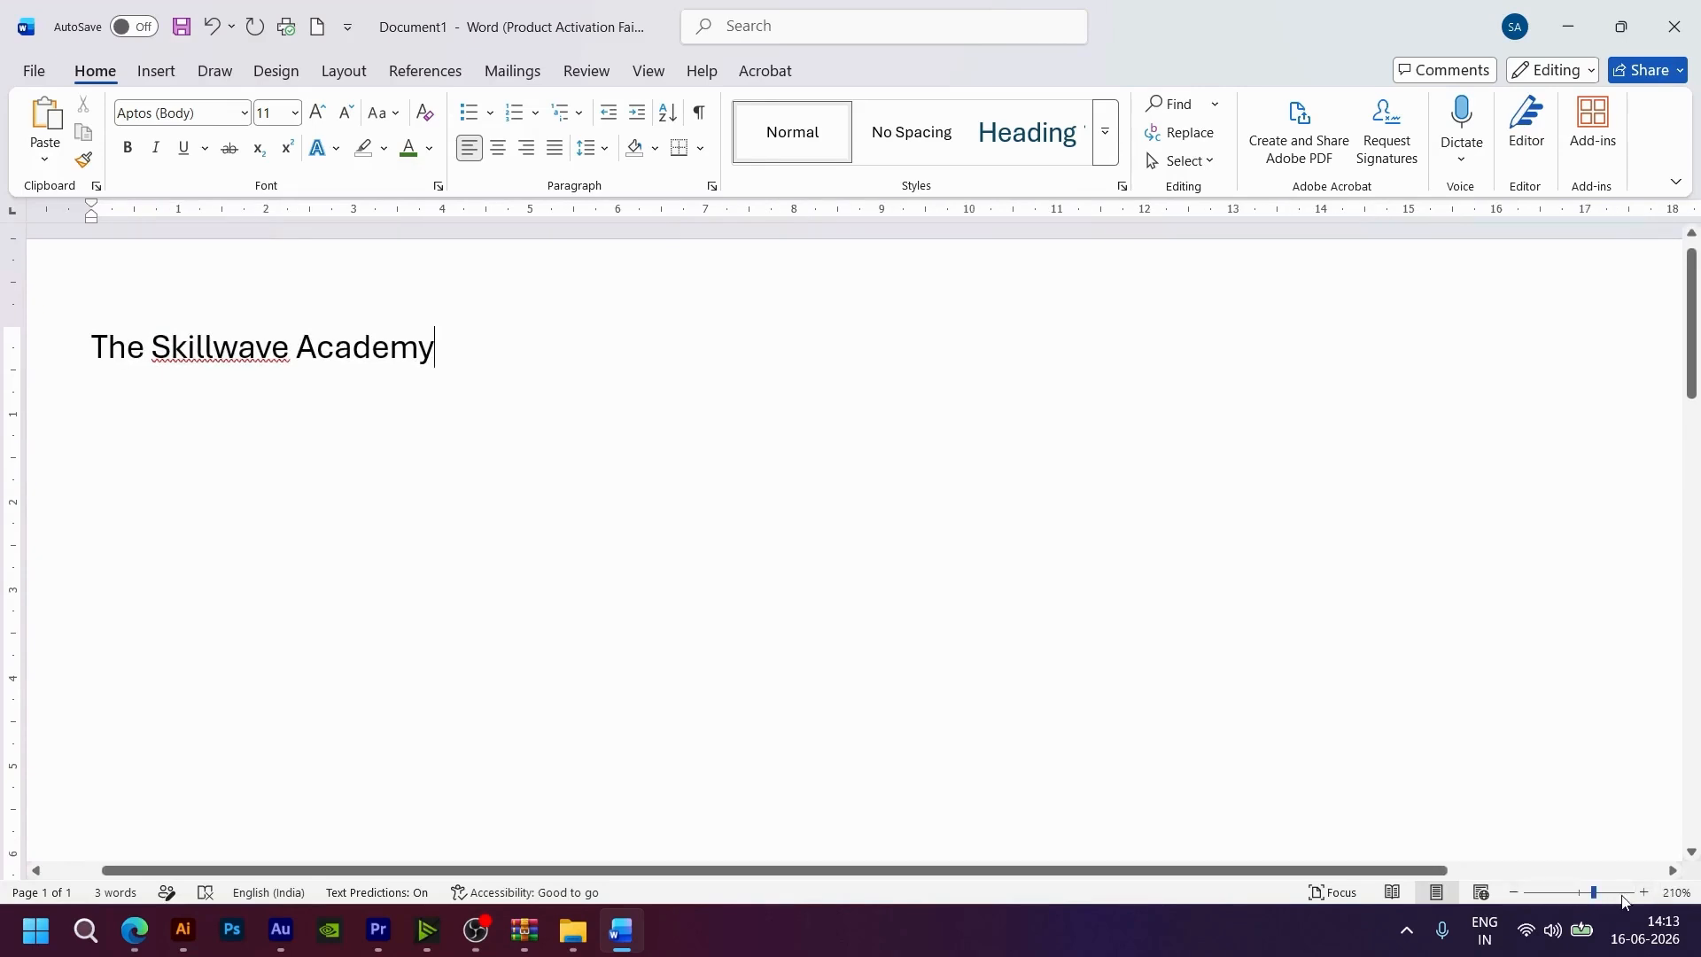
{"action": "left_click", "coordinate": [1646, 894]}
- Zoom out on the page gradually to 100%
{"action": "left_click", "coordinate": [1517, 894]}
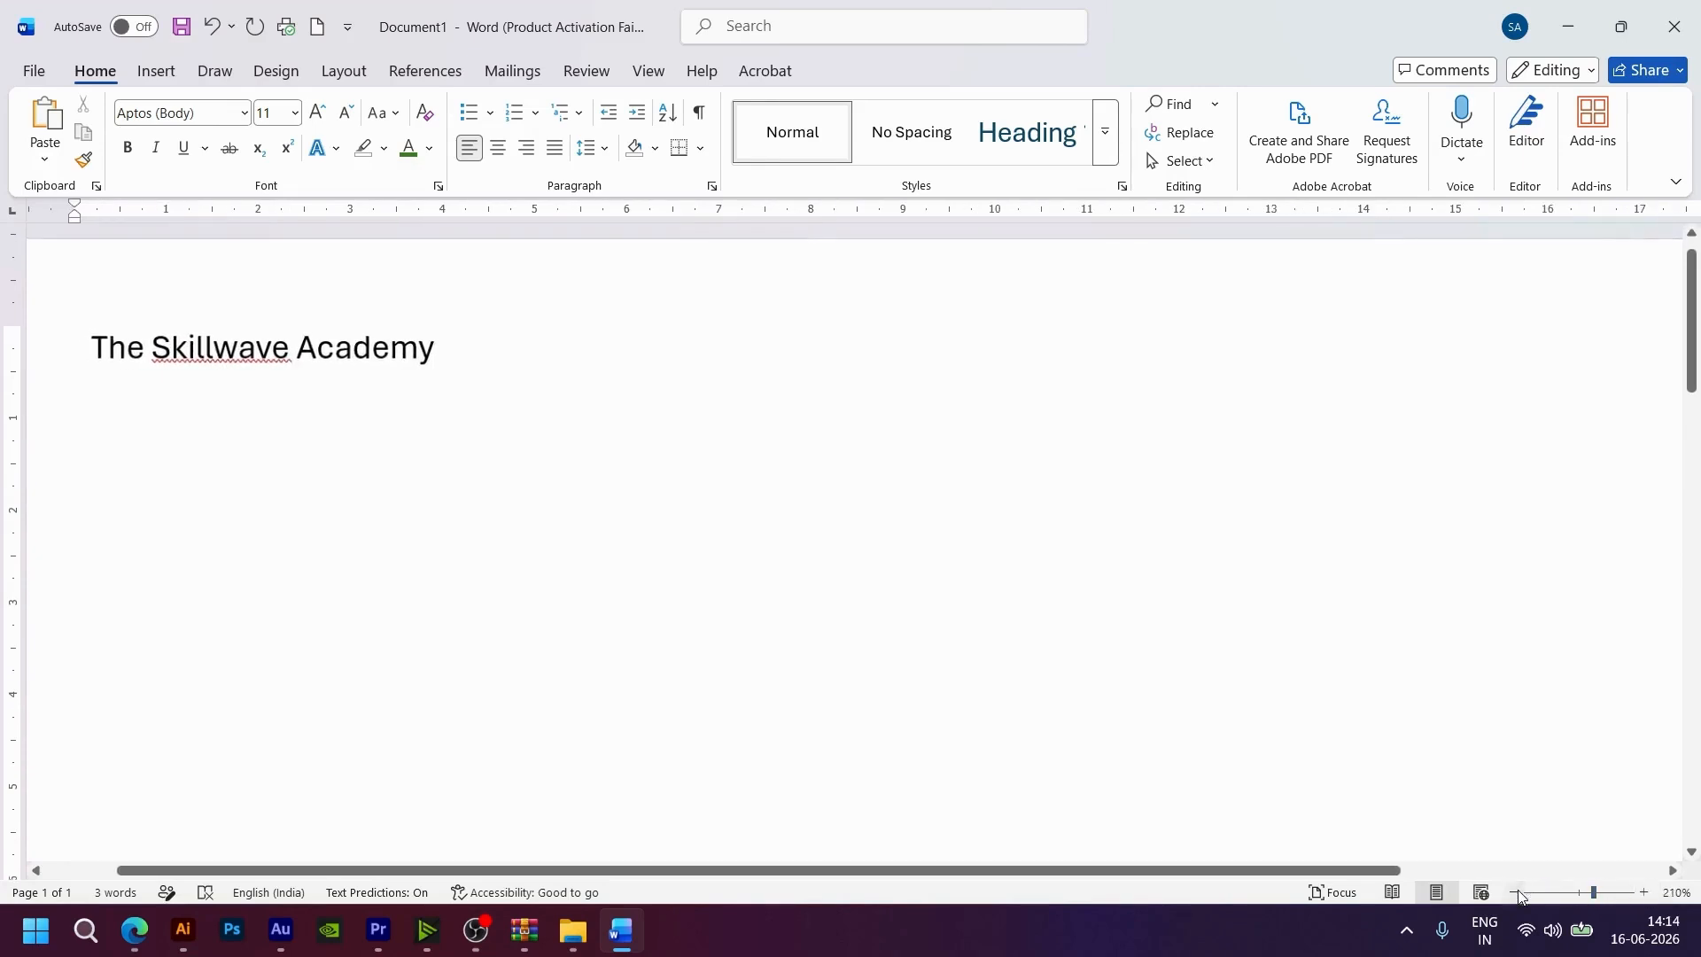
{"action": "left_click", "coordinate": [1517, 894]}
{"action": "left_click", "coordinate": [1517, 893]}
{"action": "left_click", "coordinate": [1517, 894]}
{"action": "left_click", "coordinate": [1517, 894]}
{"action": "left_click", "coordinate": [1517, 893]}
{"action": "left_click", "coordinate": [1517, 893]}
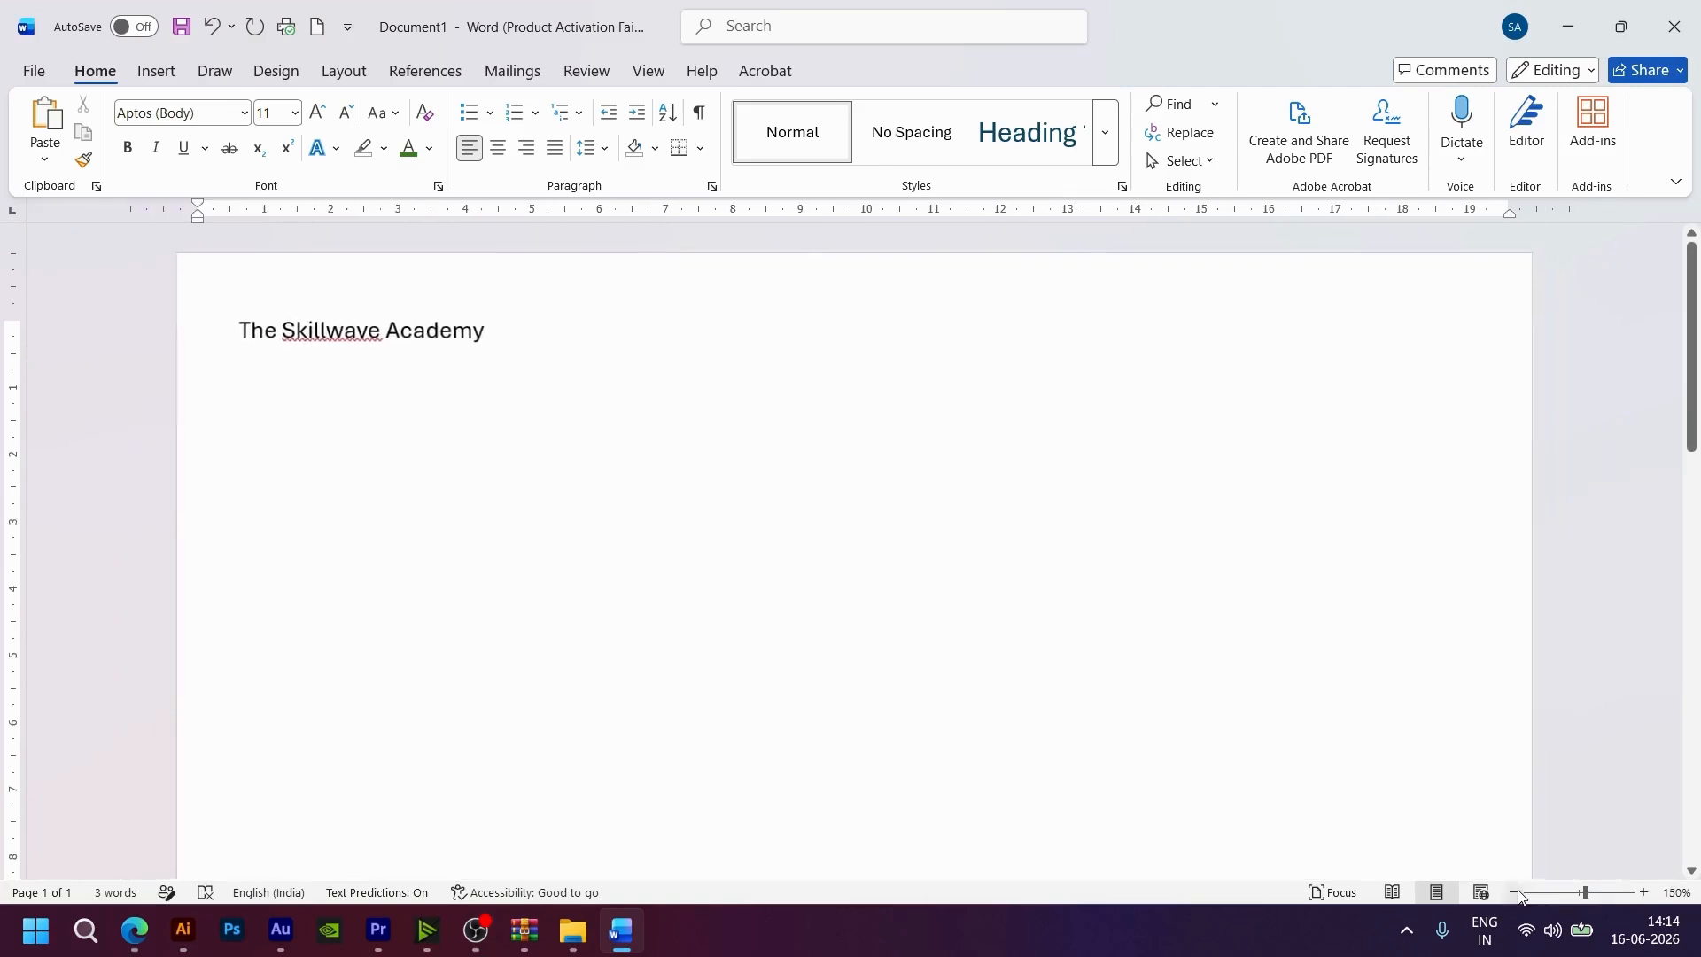
{"action": "left_click", "coordinate": [1517, 894]}
{"action": "left_click", "coordinate": [1517, 894]}
{"action": "left_click", "coordinate": [1517, 893]}
{"action": "left_click", "coordinate": [1517, 893]}
{"action": "left_click", "coordinate": [1517, 892]}
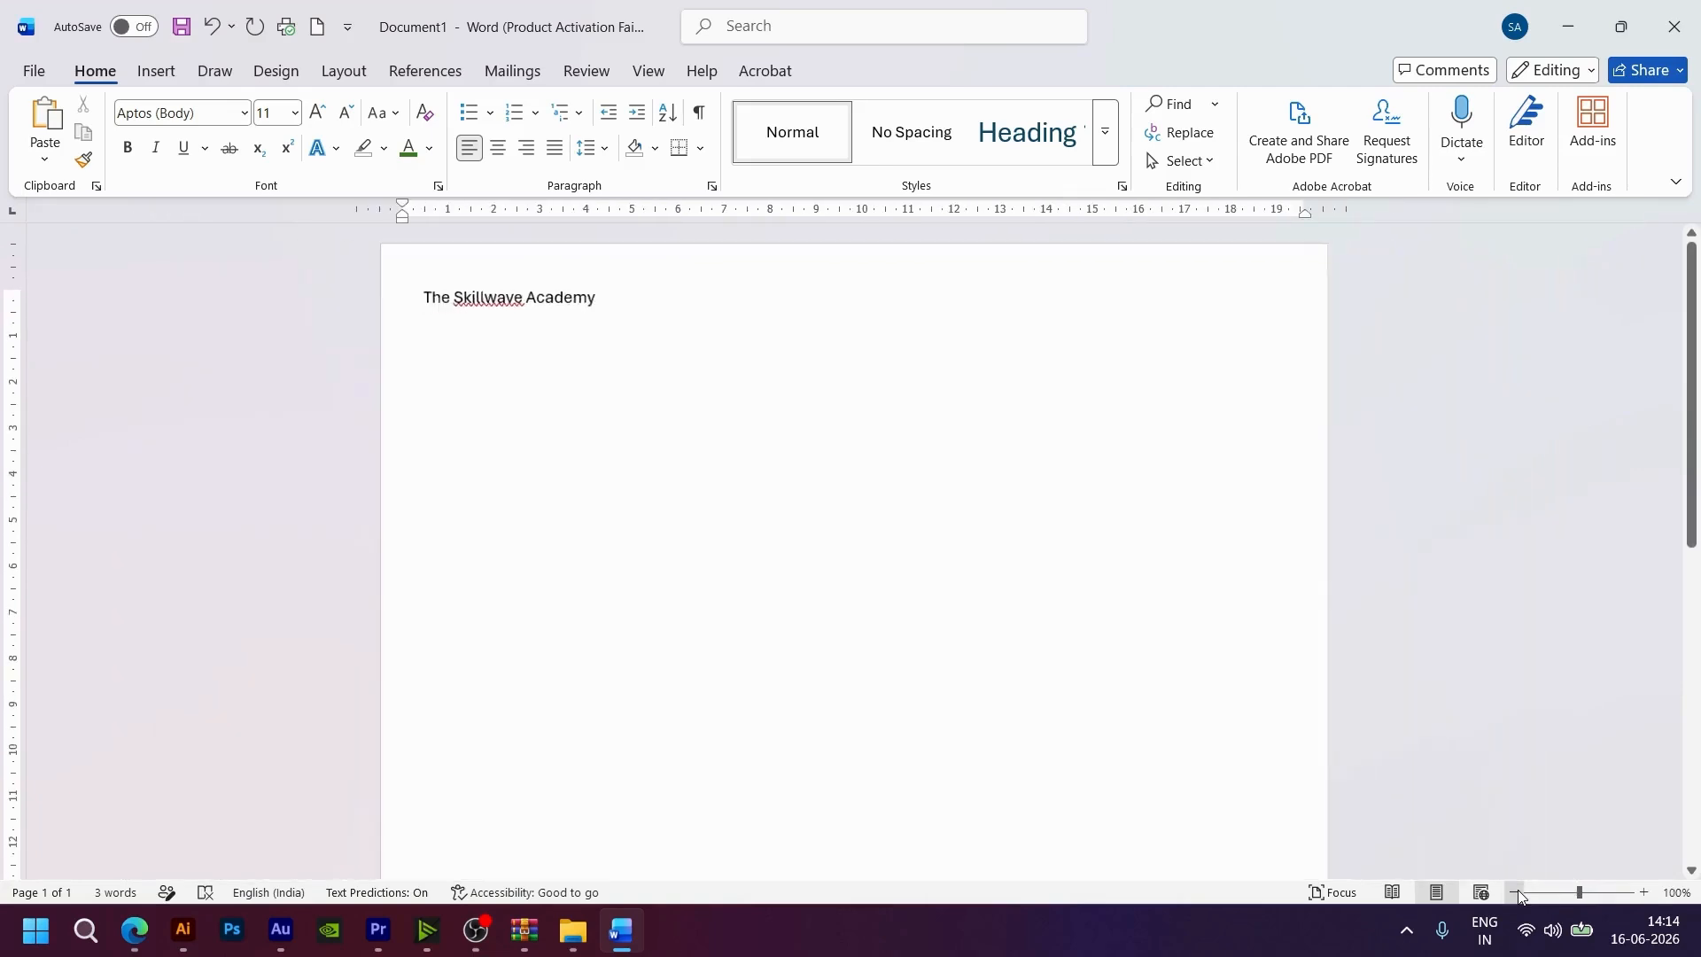
- Zoom the page back in to 160% and show the start of the document
{"action": "left_click", "coordinate": [1645, 893]}
{"action": "left_click", "coordinate": [1644, 893]}
{"action": "left_click", "coordinate": [1644, 893]}
{"action": "left_click", "coordinate": [1644, 892]}
{"action": "left_click", "coordinate": [1644, 892]}
{"action": "left_click", "coordinate": [1645, 893]}
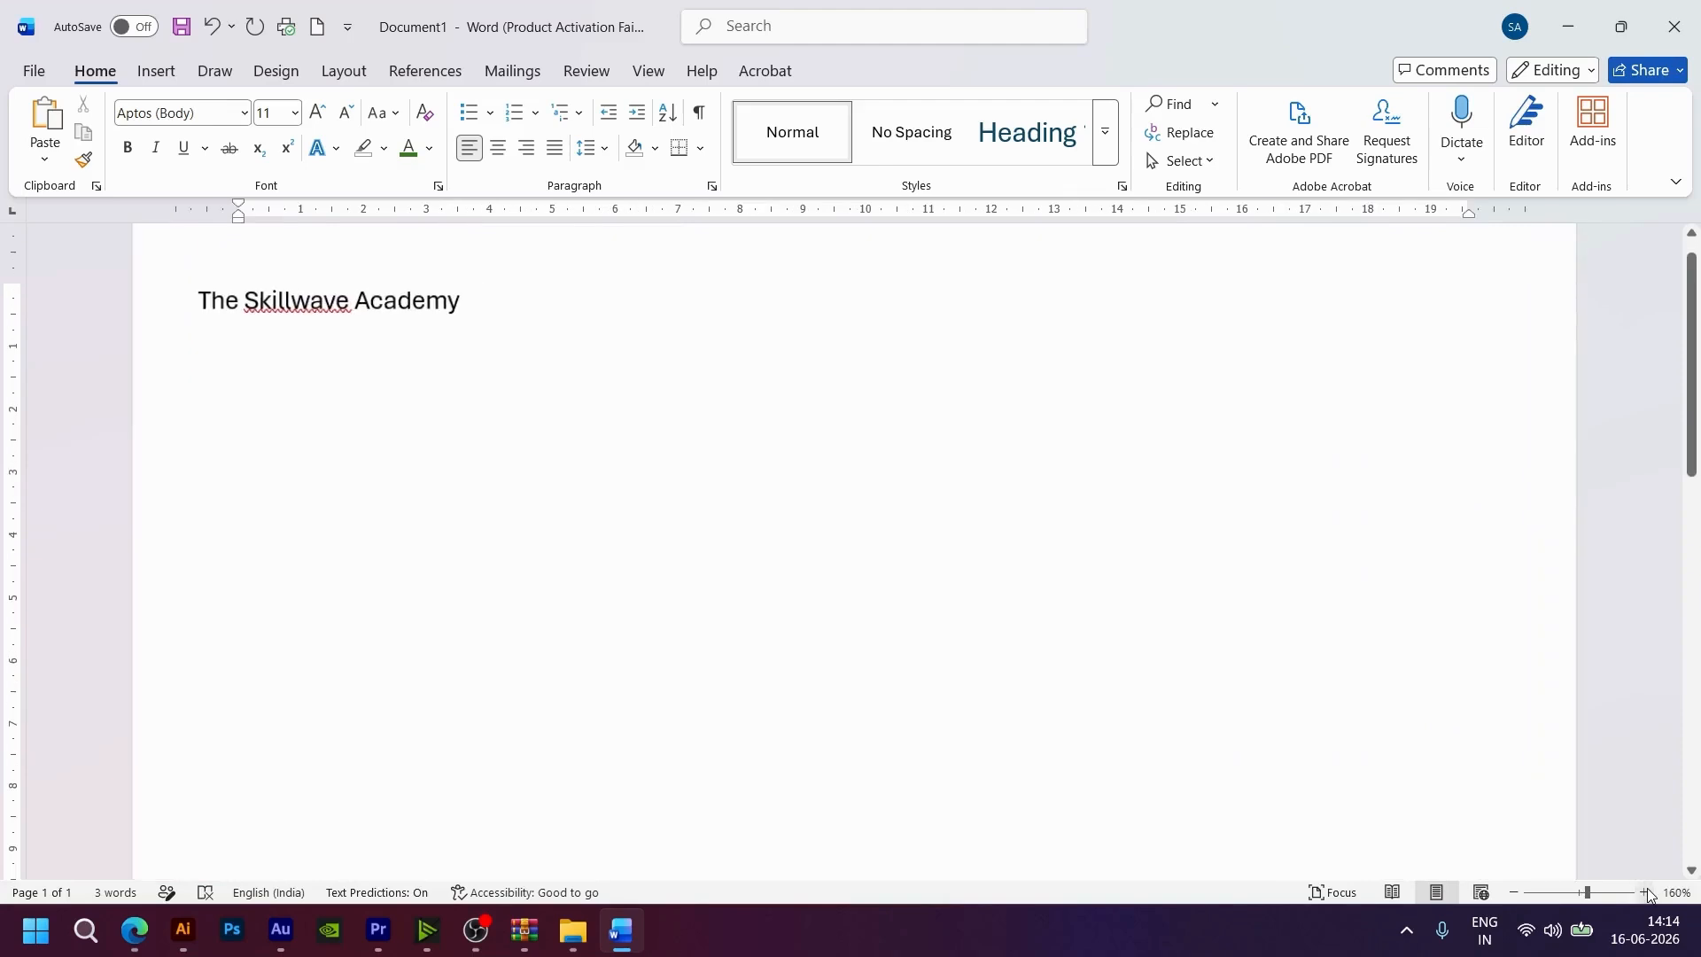
{"action": "scroll", "coordinate": [1395, 602], "scroll_direction": "up", "scroll_amount": 1}
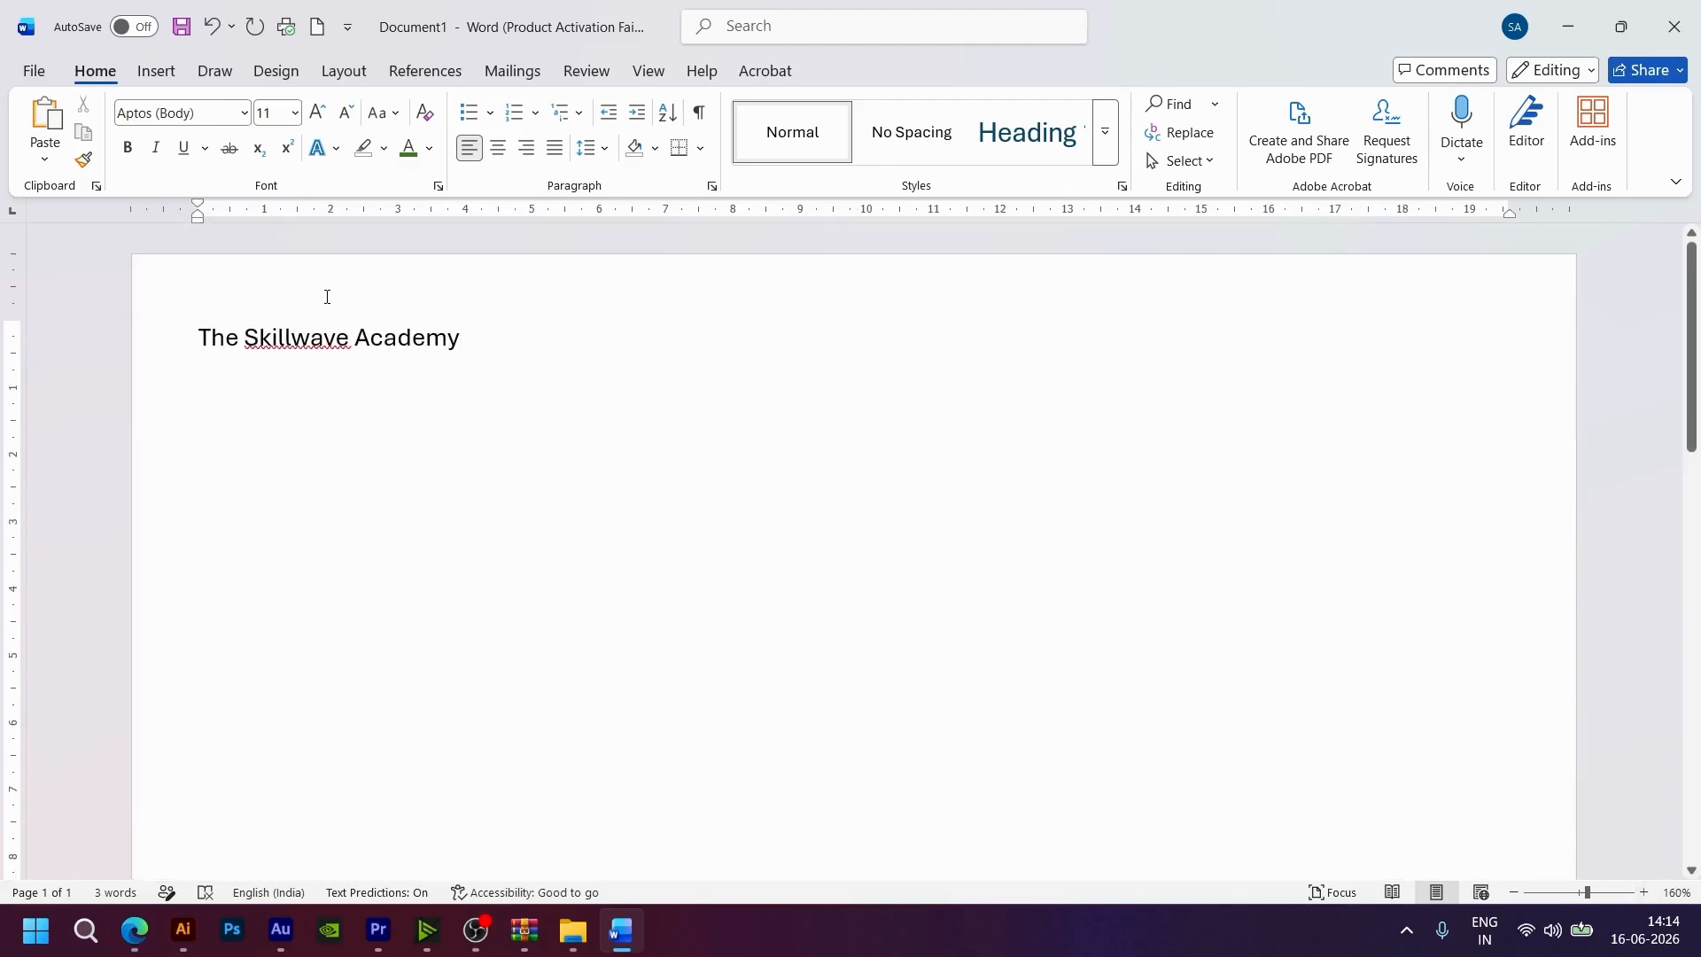
- Try centre and right alignment on the line "The Skillwave Academy", finishing with it justified
{"action": "left_click_drag", "start_coordinate": [522, 364], "coordinate": [218, 352]}
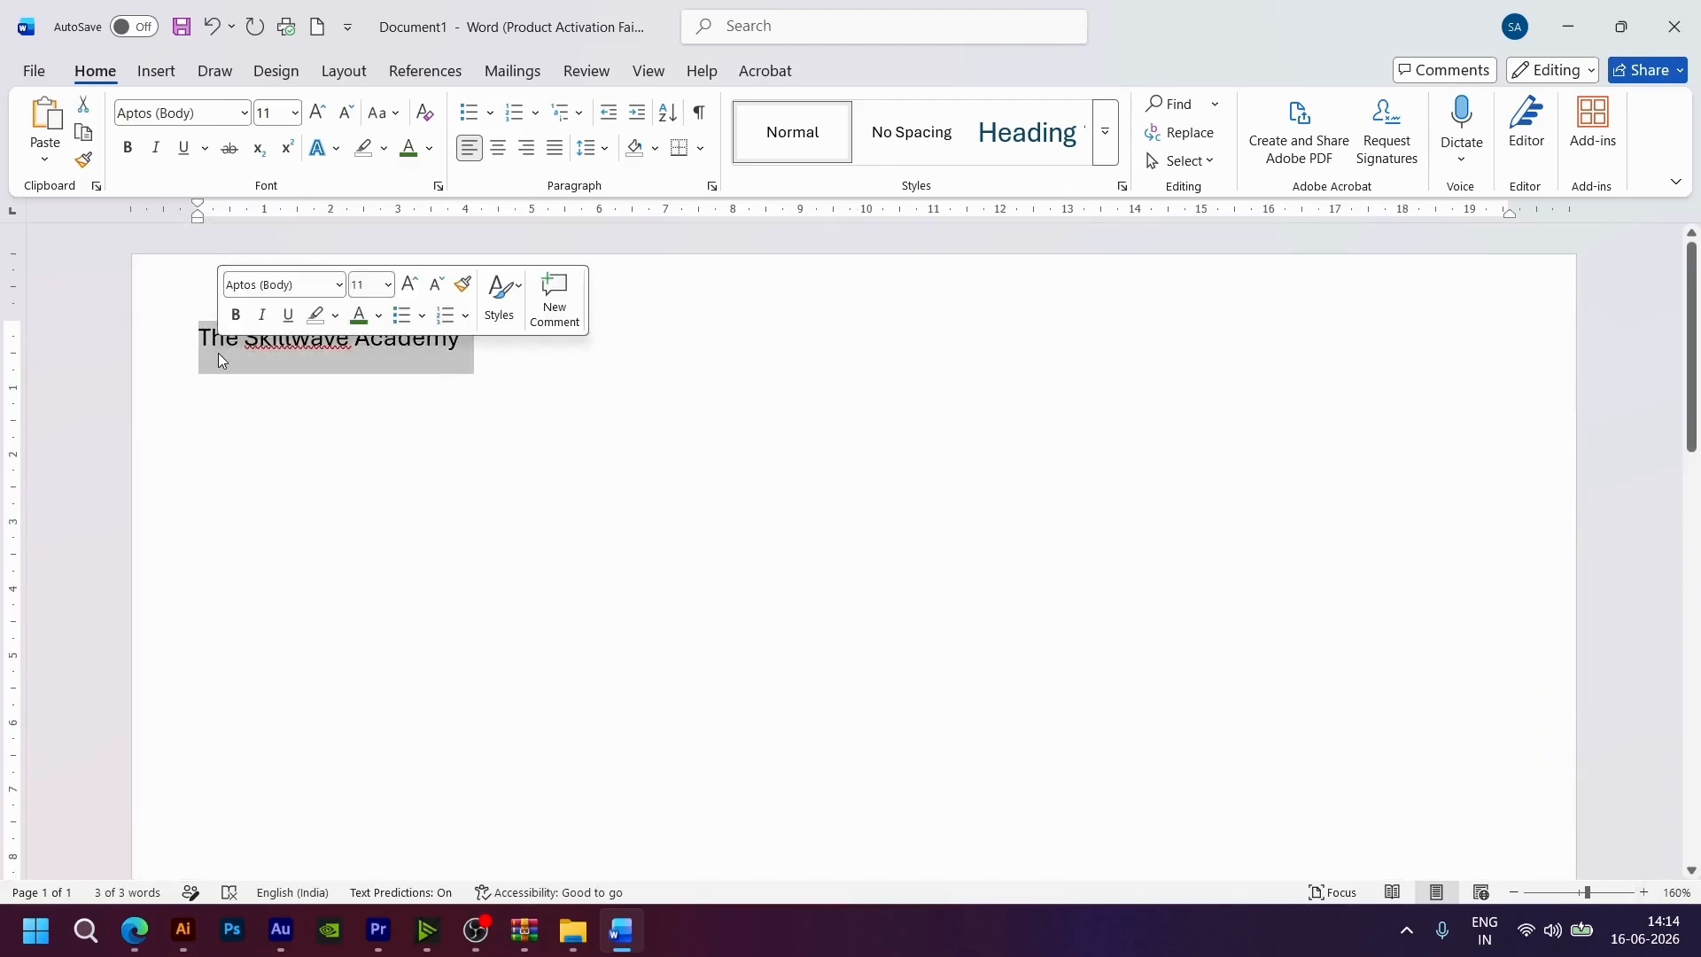
{"action": "left_click_drag", "start_coordinate": [469, 341], "coordinate": [207, 350]}
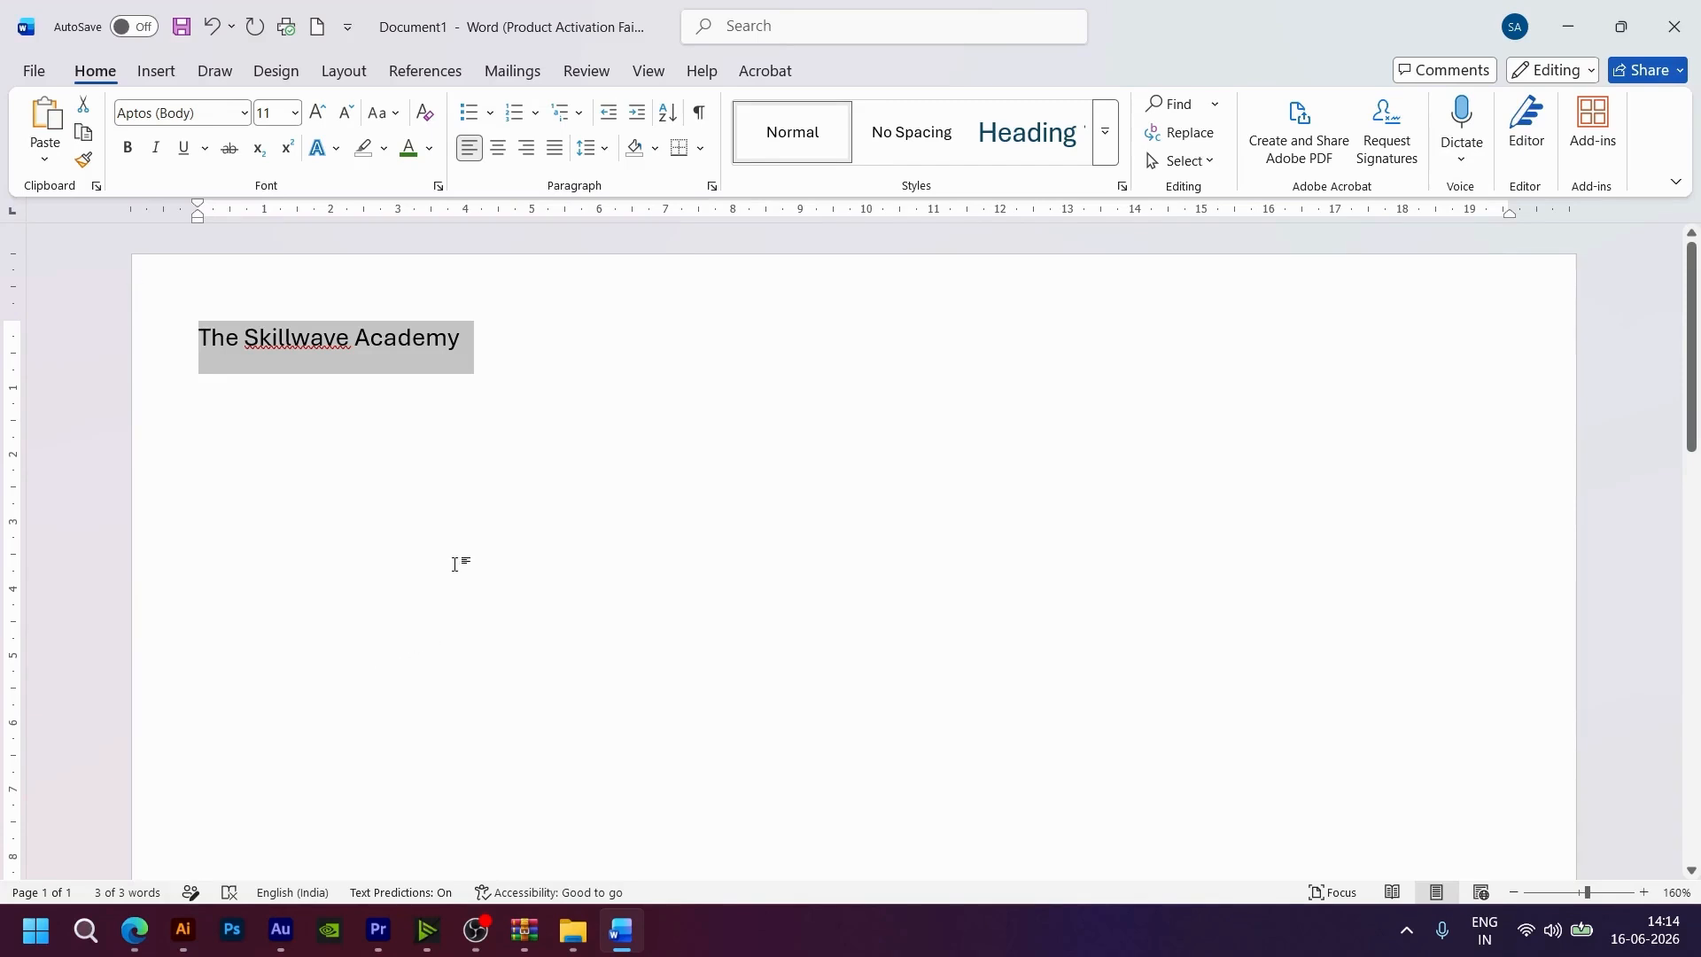
{"action": "left_click", "coordinate": [499, 156]}
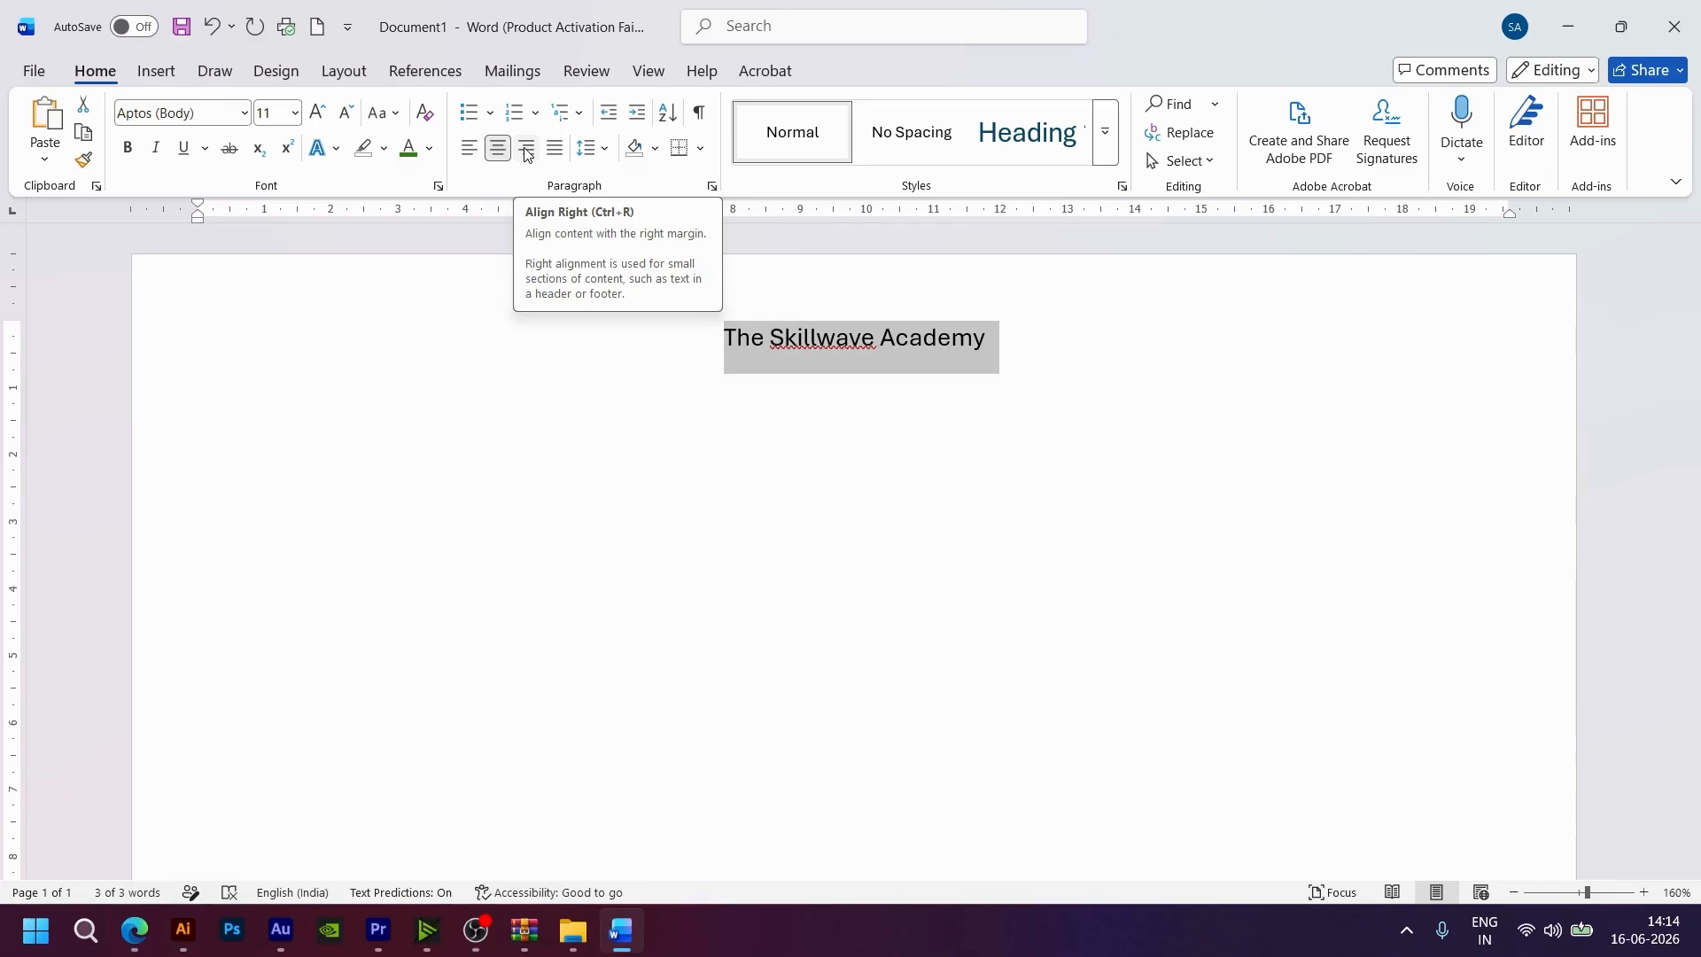
{"action": "left_click", "coordinate": [527, 155]}
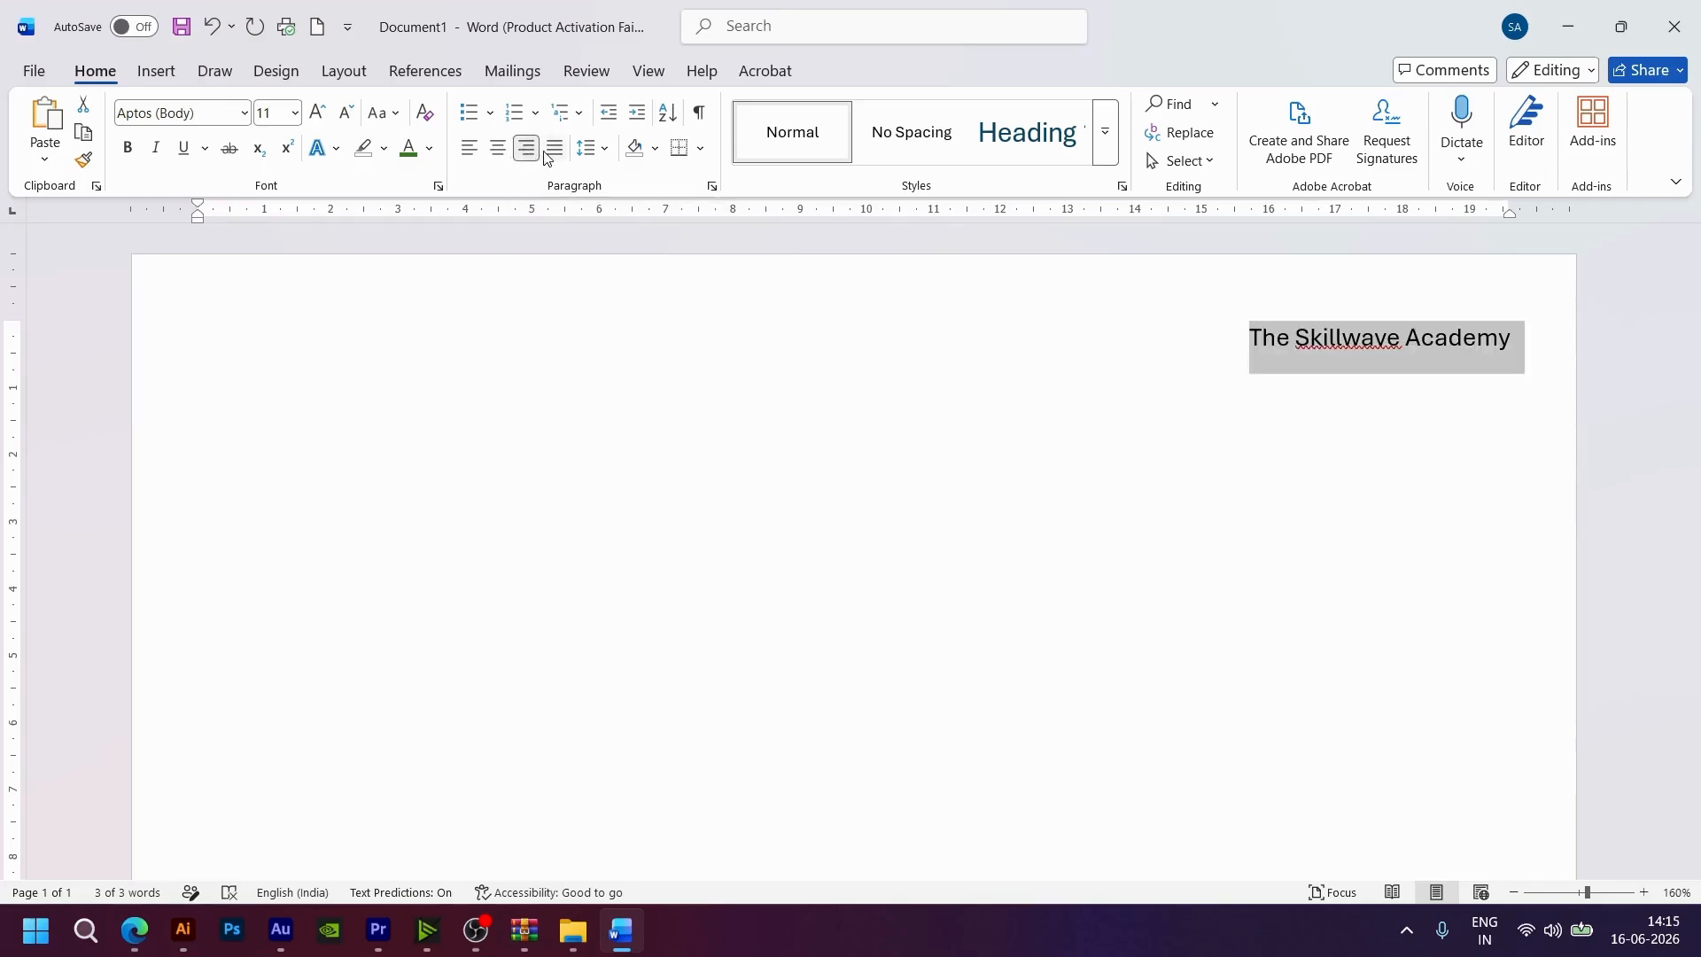
{"action": "left_click", "coordinate": [550, 158]}
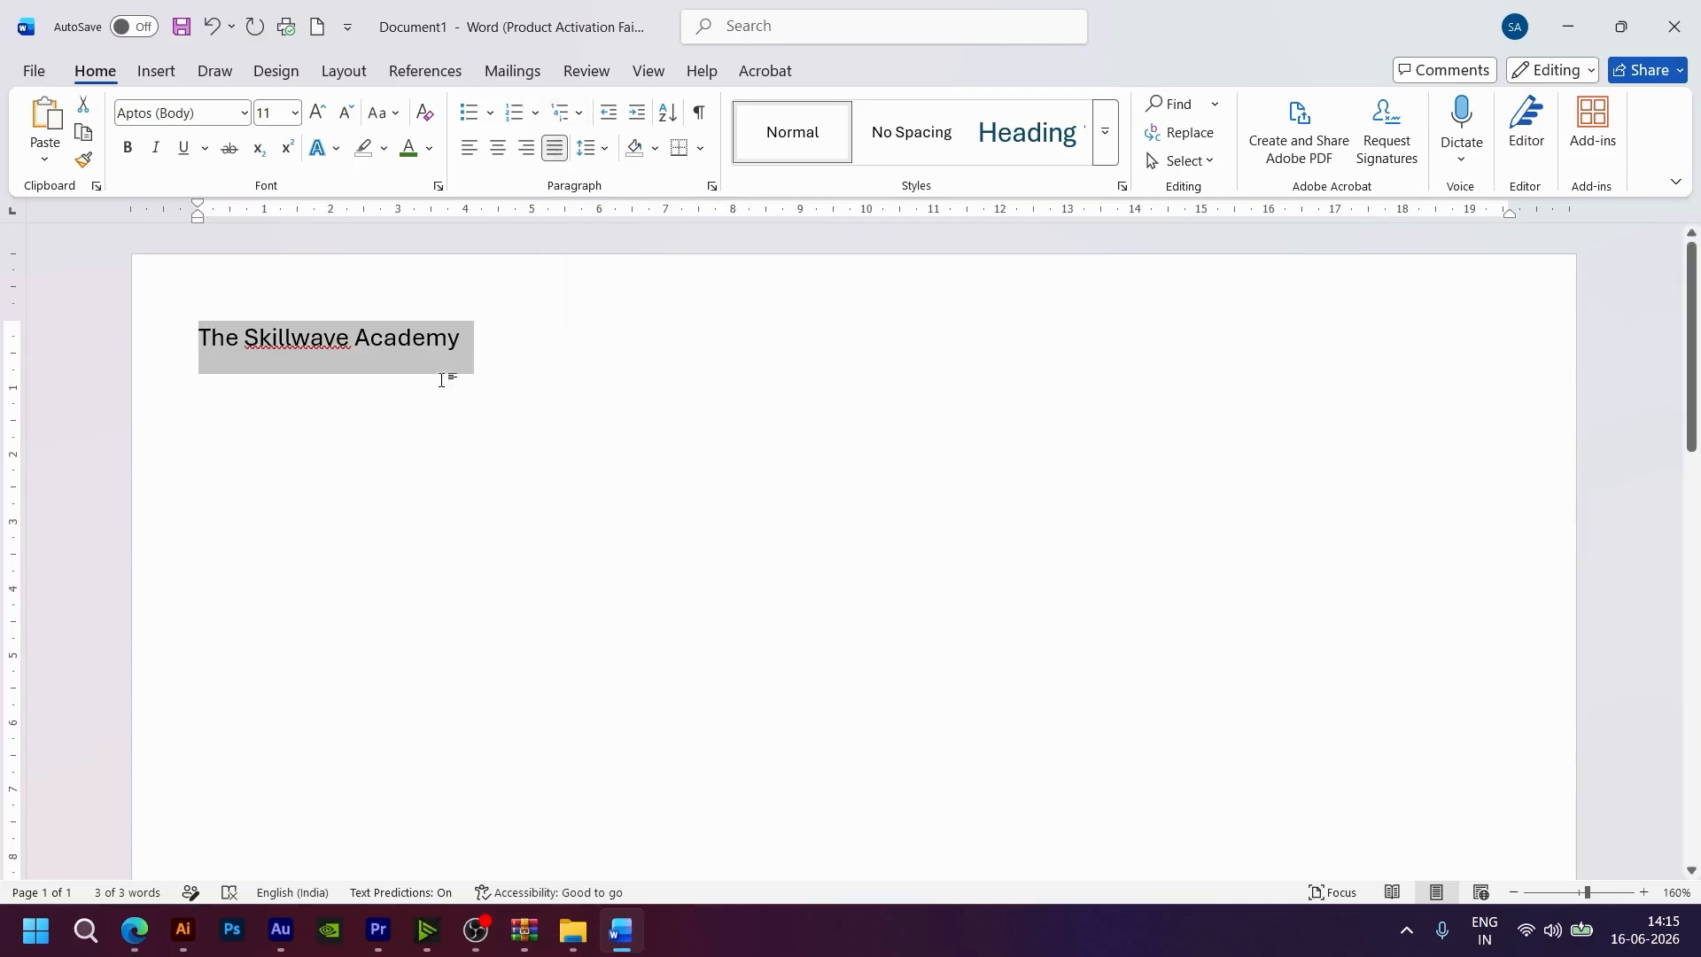
- Extend the line after "The Skillwave Academy" with "is a free channel that teach students all types of skills."
{"action": "left_click", "coordinate": [491, 351]}
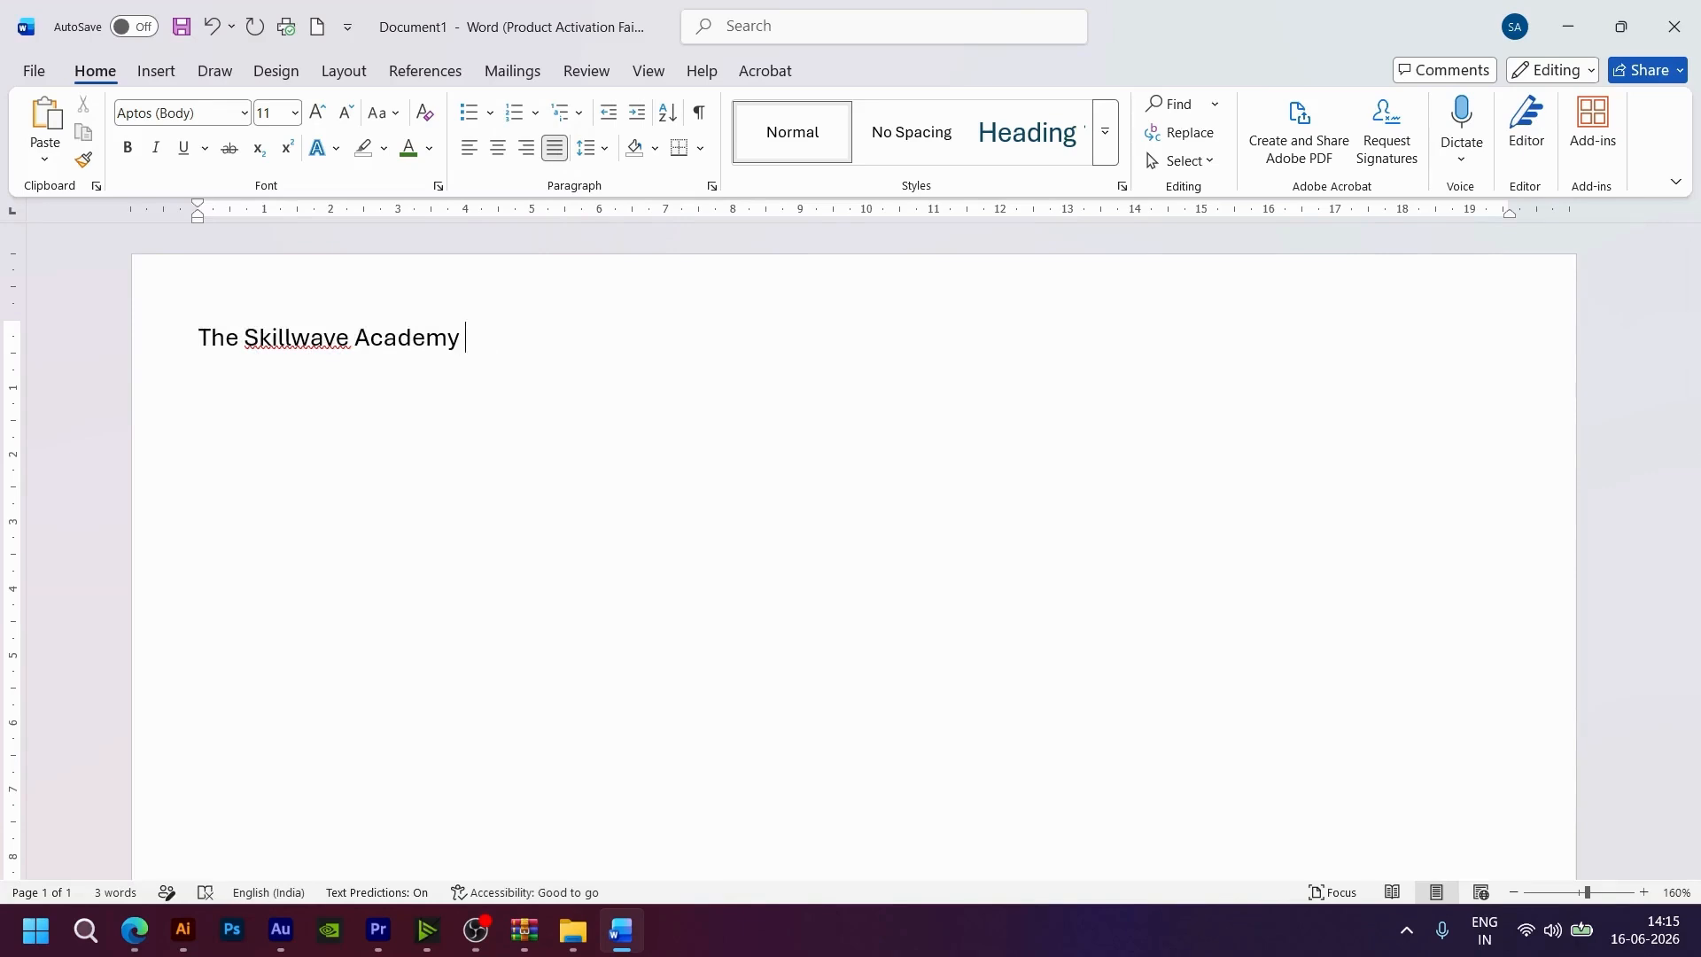
{"action": "type", "text": "is a free channe"}
{"action": "type", "text": "l"}
{"action": "key", "text": "BackSpace"}
{"action": "key", "text": "BackSpace"}
{"action": "key", "text": "BackSpace"}
{"action": "type", "text": "ne"}
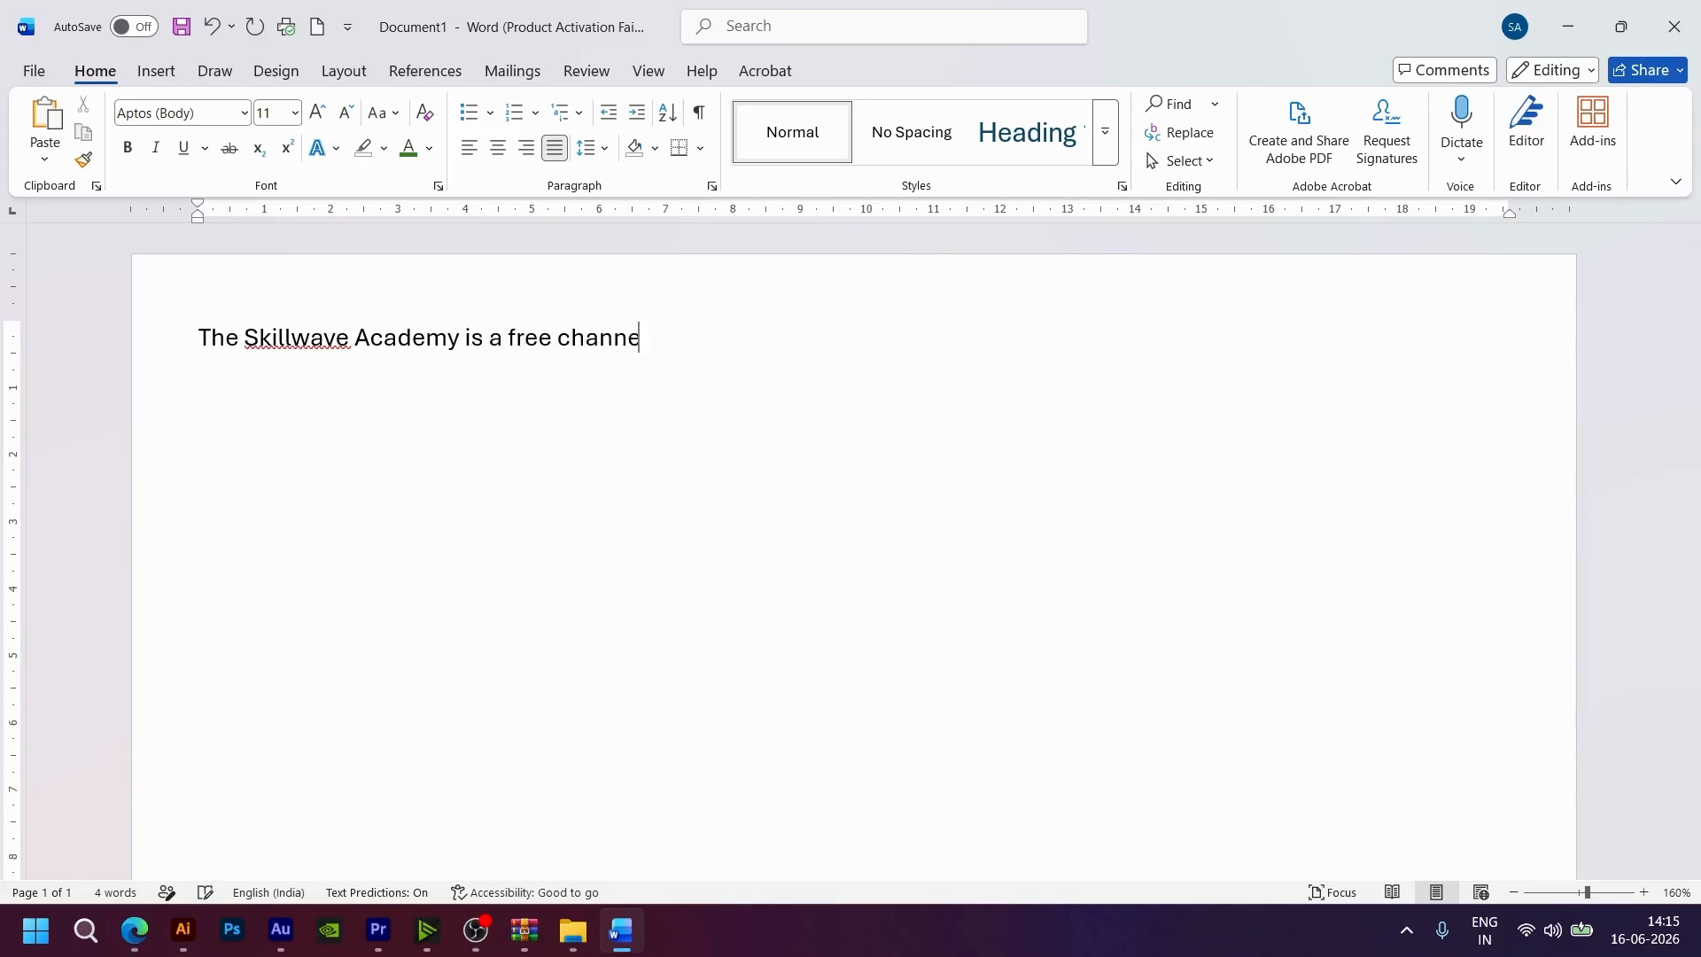
{"action": "type", "text": "l that teach studetn"}
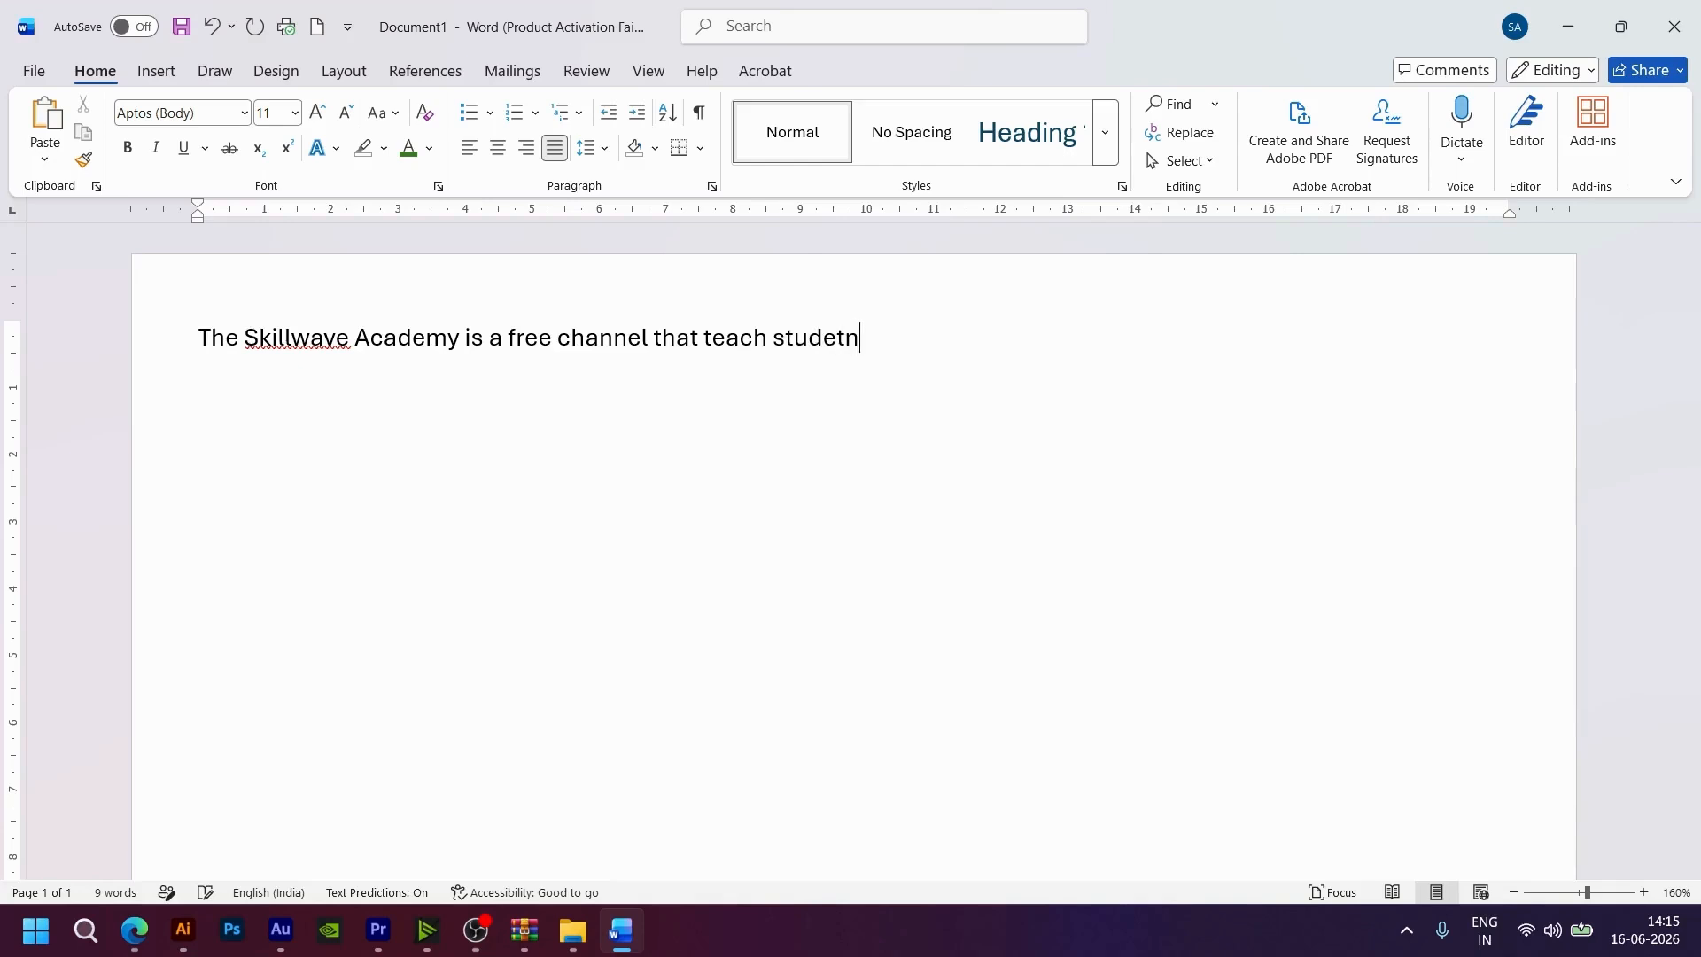
{"action": "key", "text": "BackSpace"}
{"action": "key", "text": "BackSpace"}
{"action": "type", "text": "ts"}
{"action": "key", "text": "BackSpace"}
{"action": "key", "text": "BackSpace"}
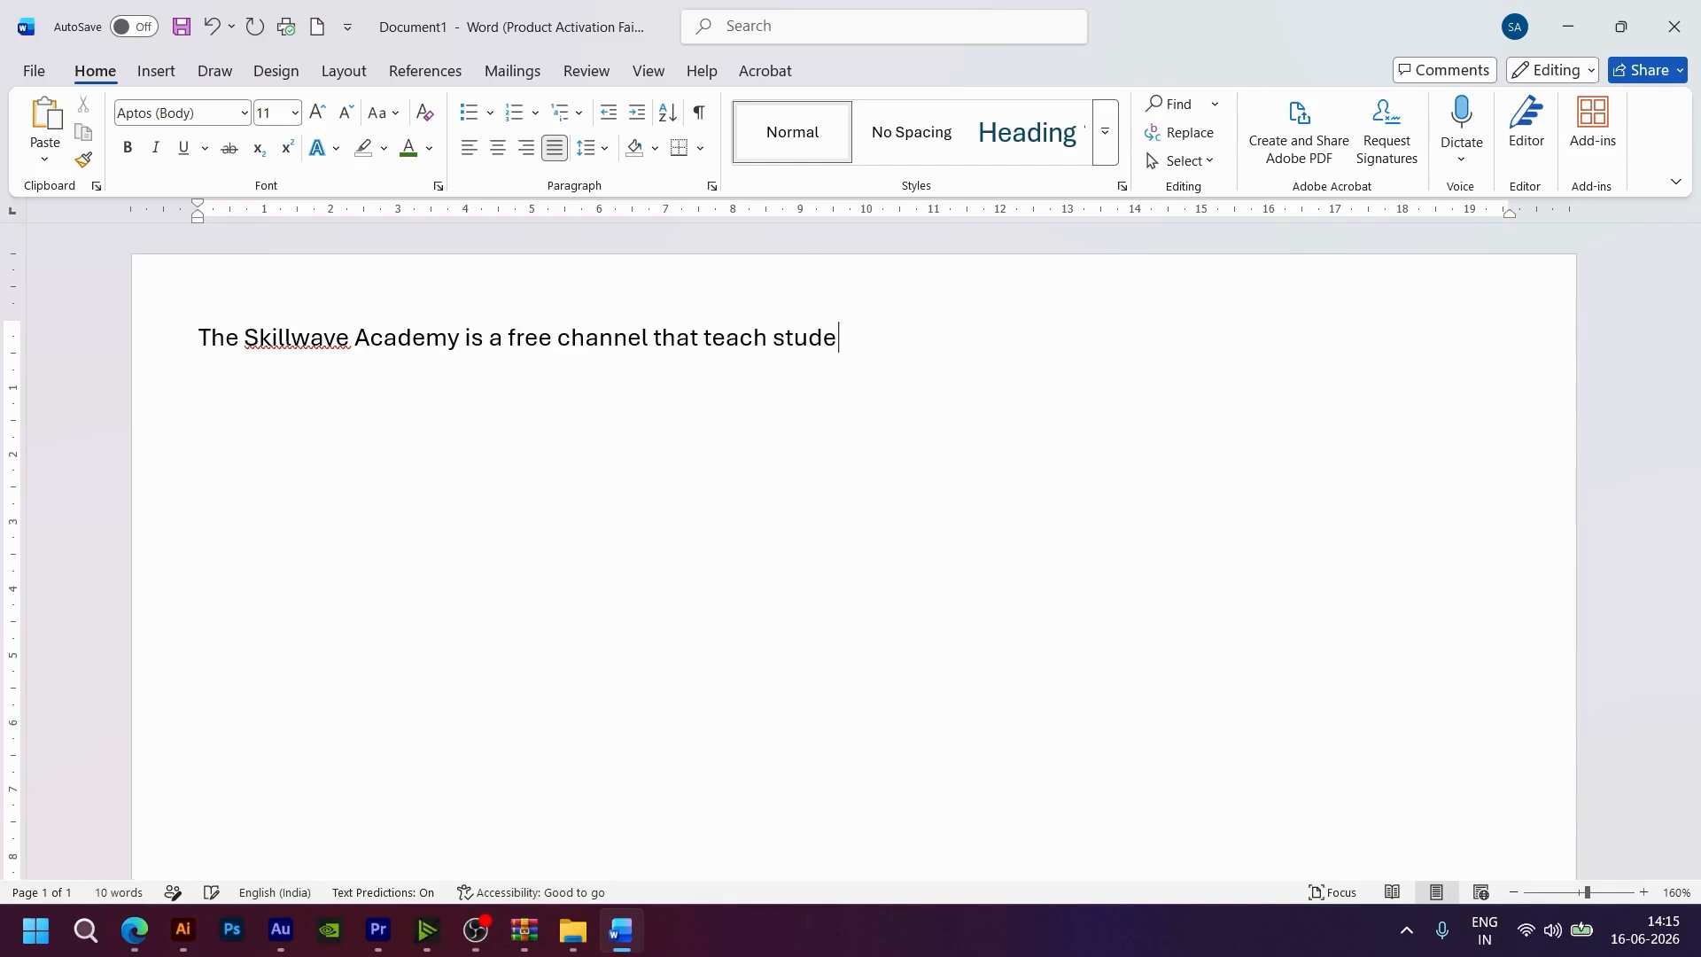
{"action": "type", "text": "nts all type"}
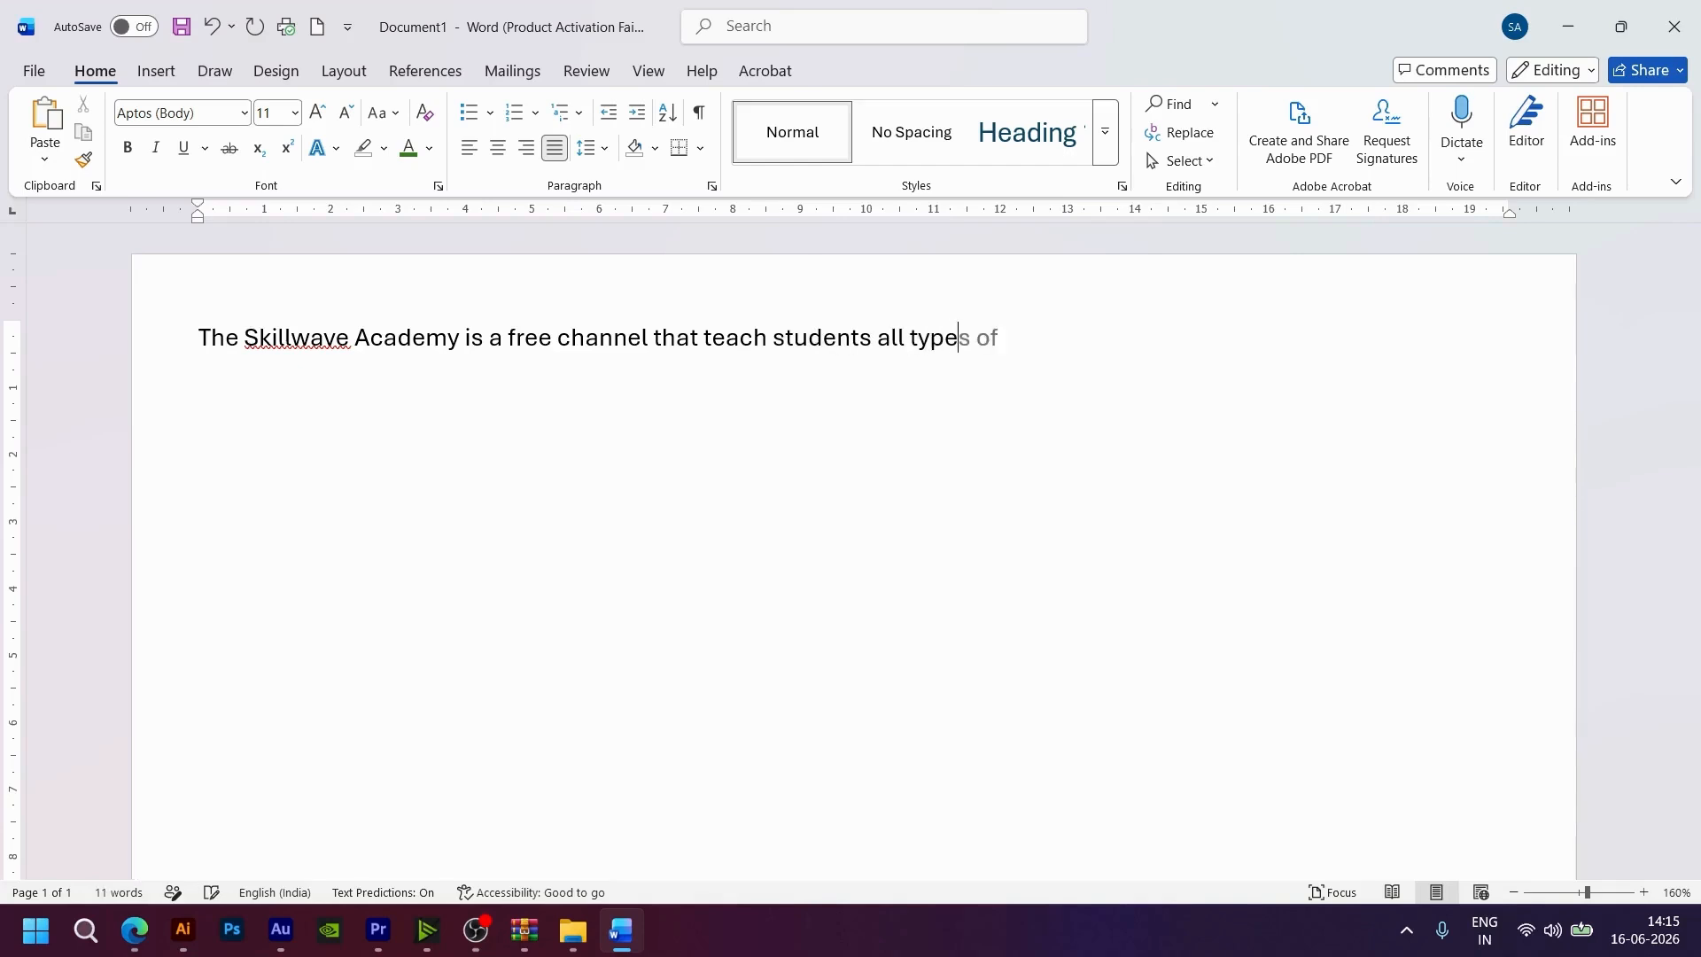
{"action": "key", "text": "Tab"}
{"action": "type", "text": "skills."}
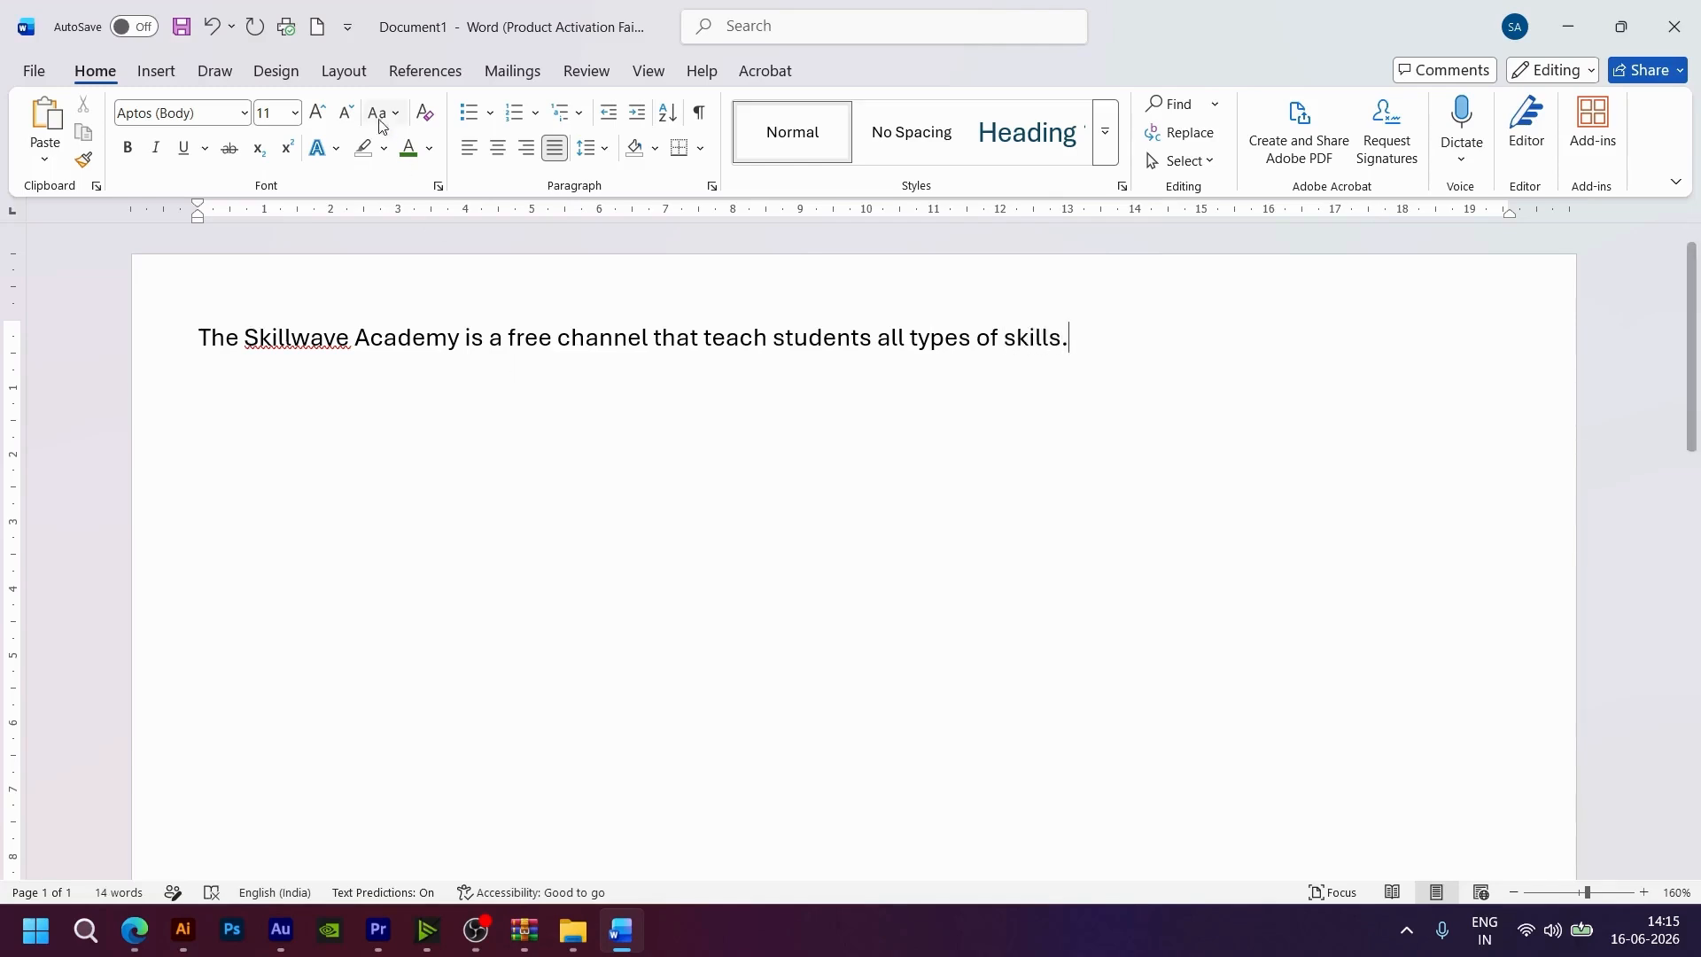
- Enlarge the font of the whole sentence in increments up to size 48
{"action": "left_click_drag", "start_coordinate": [1125, 355], "coordinate": [216, 311]}
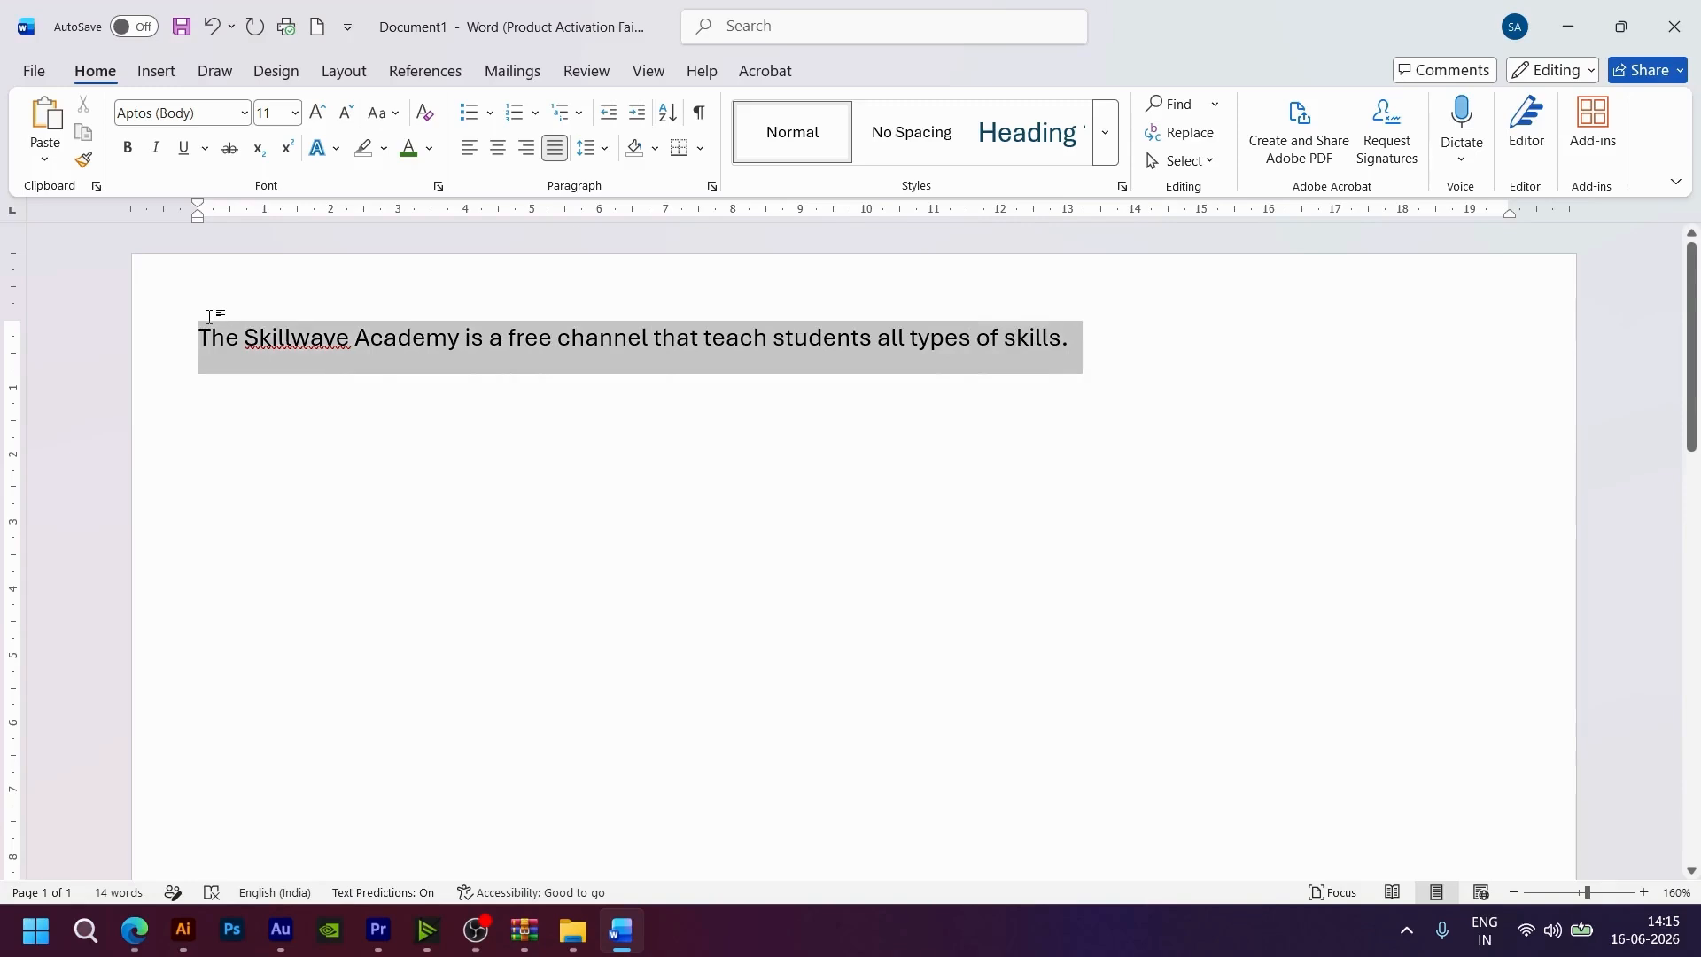
{"action": "left_click", "coordinate": [319, 114]}
{"action": "left_click", "coordinate": [319, 113]}
{"action": "double_click", "coordinate": [319, 113]}
{"action": "left_click", "coordinate": [318, 114]}
{"action": "double_click", "coordinate": [319, 113]}
{"action": "left_click", "coordinate": [319, 113]}
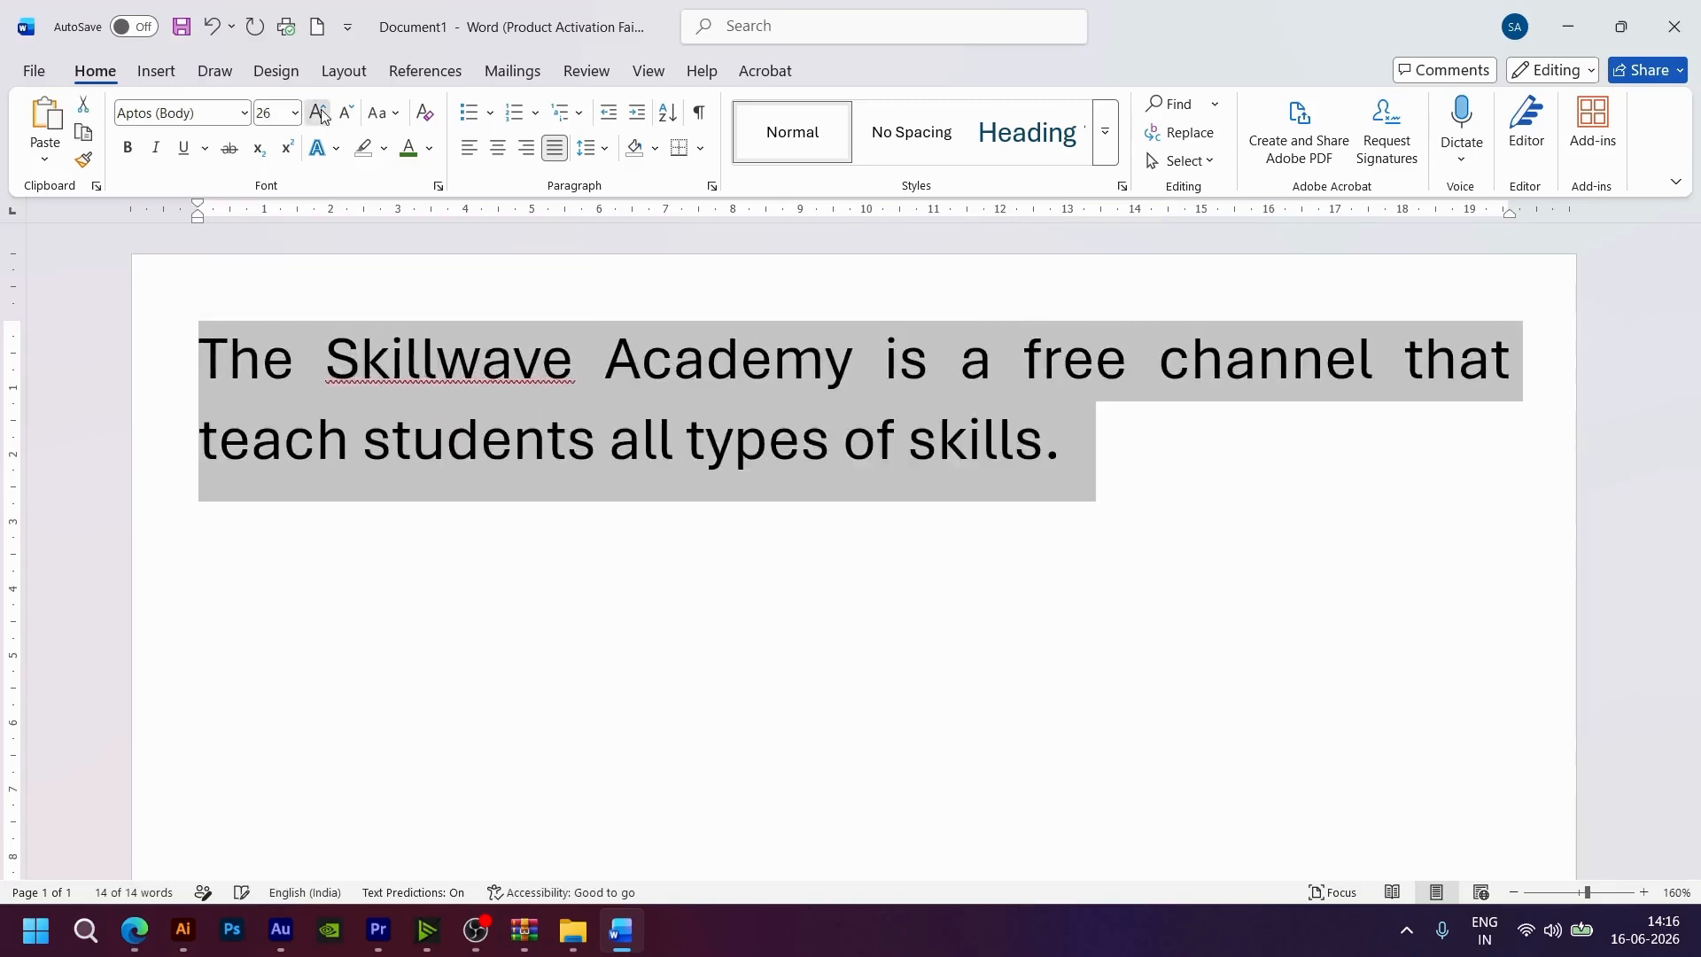
{"action": "double_click", "coordinate": [319, 113]}
{"action": "left_click", "coordinate": [319, 113]}
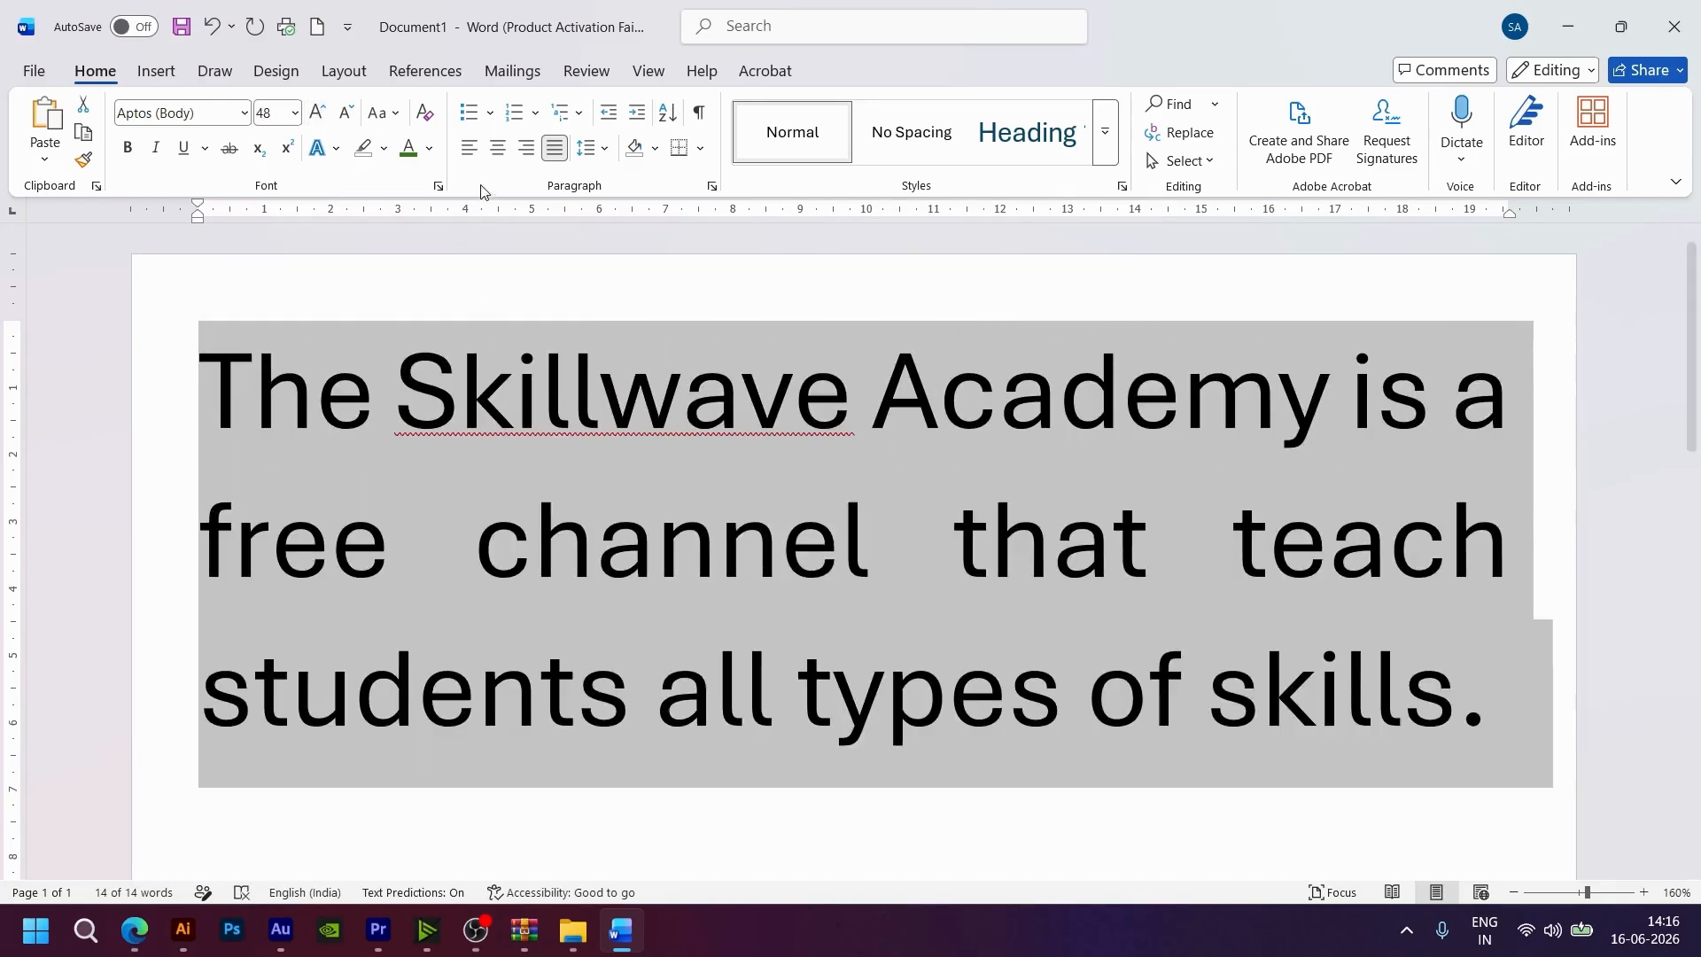
- Reduce the sentence's font and settle on size 36, leaving the text deselected
{"action": "double_click", "coordinate": [346, 113]}
{"action": "left_click", "coordinate": [346, 113]}
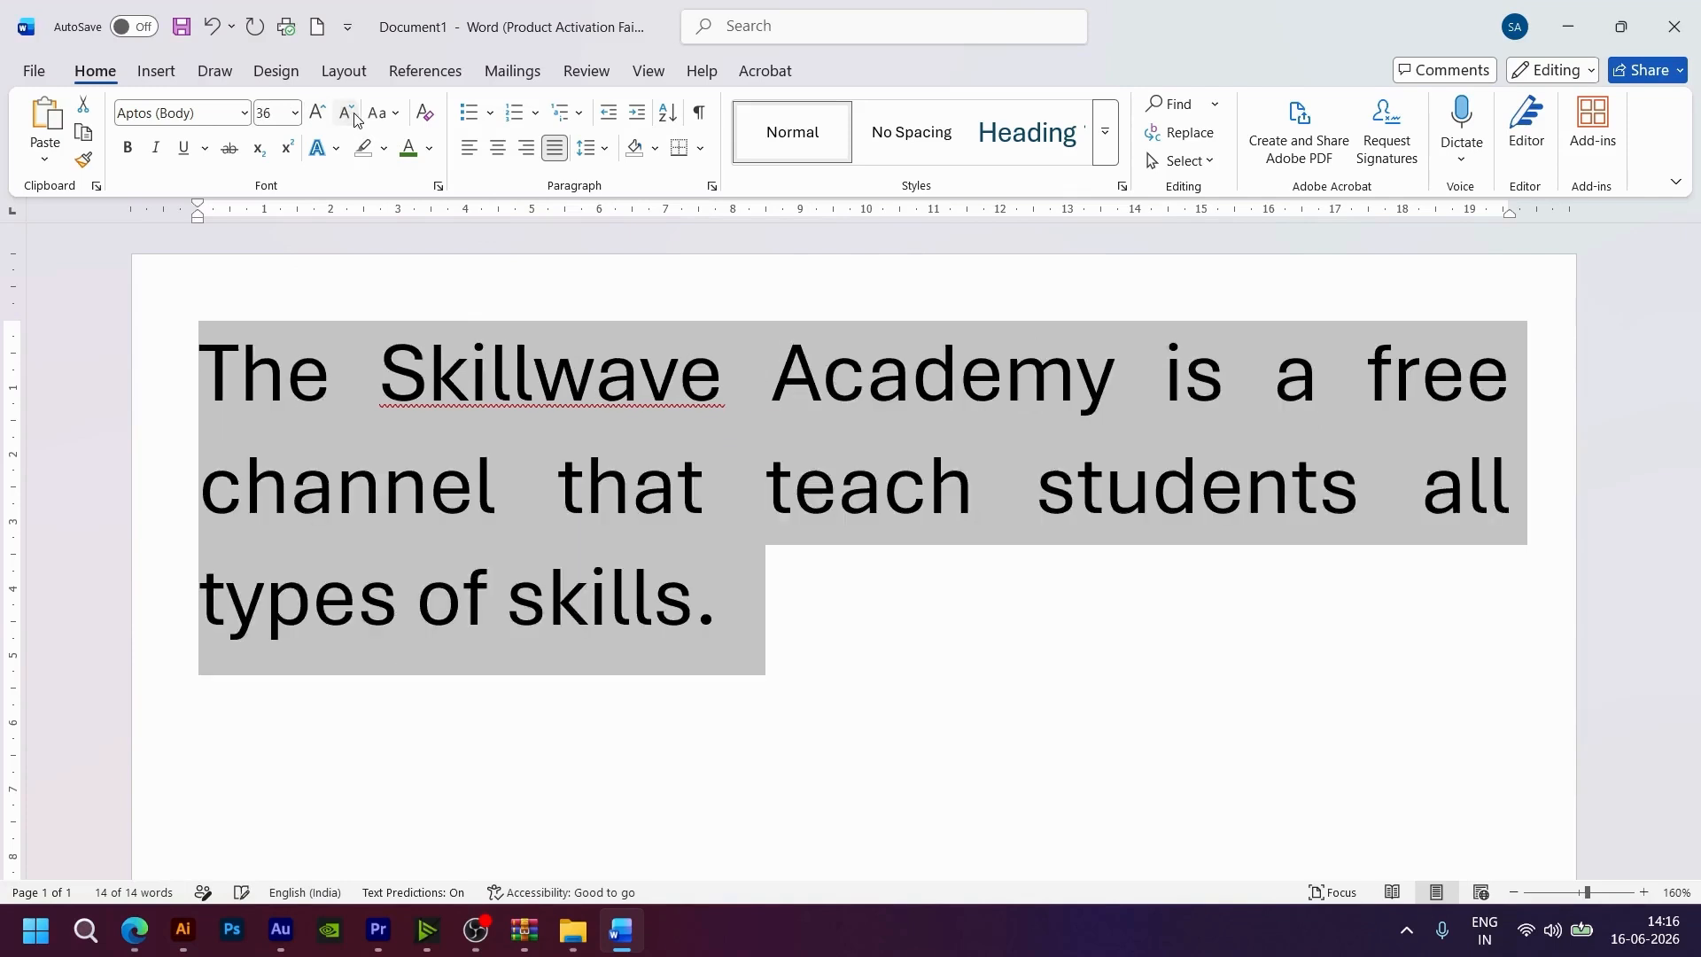
{"action": "left_click", "coordinate": [347, 114]}
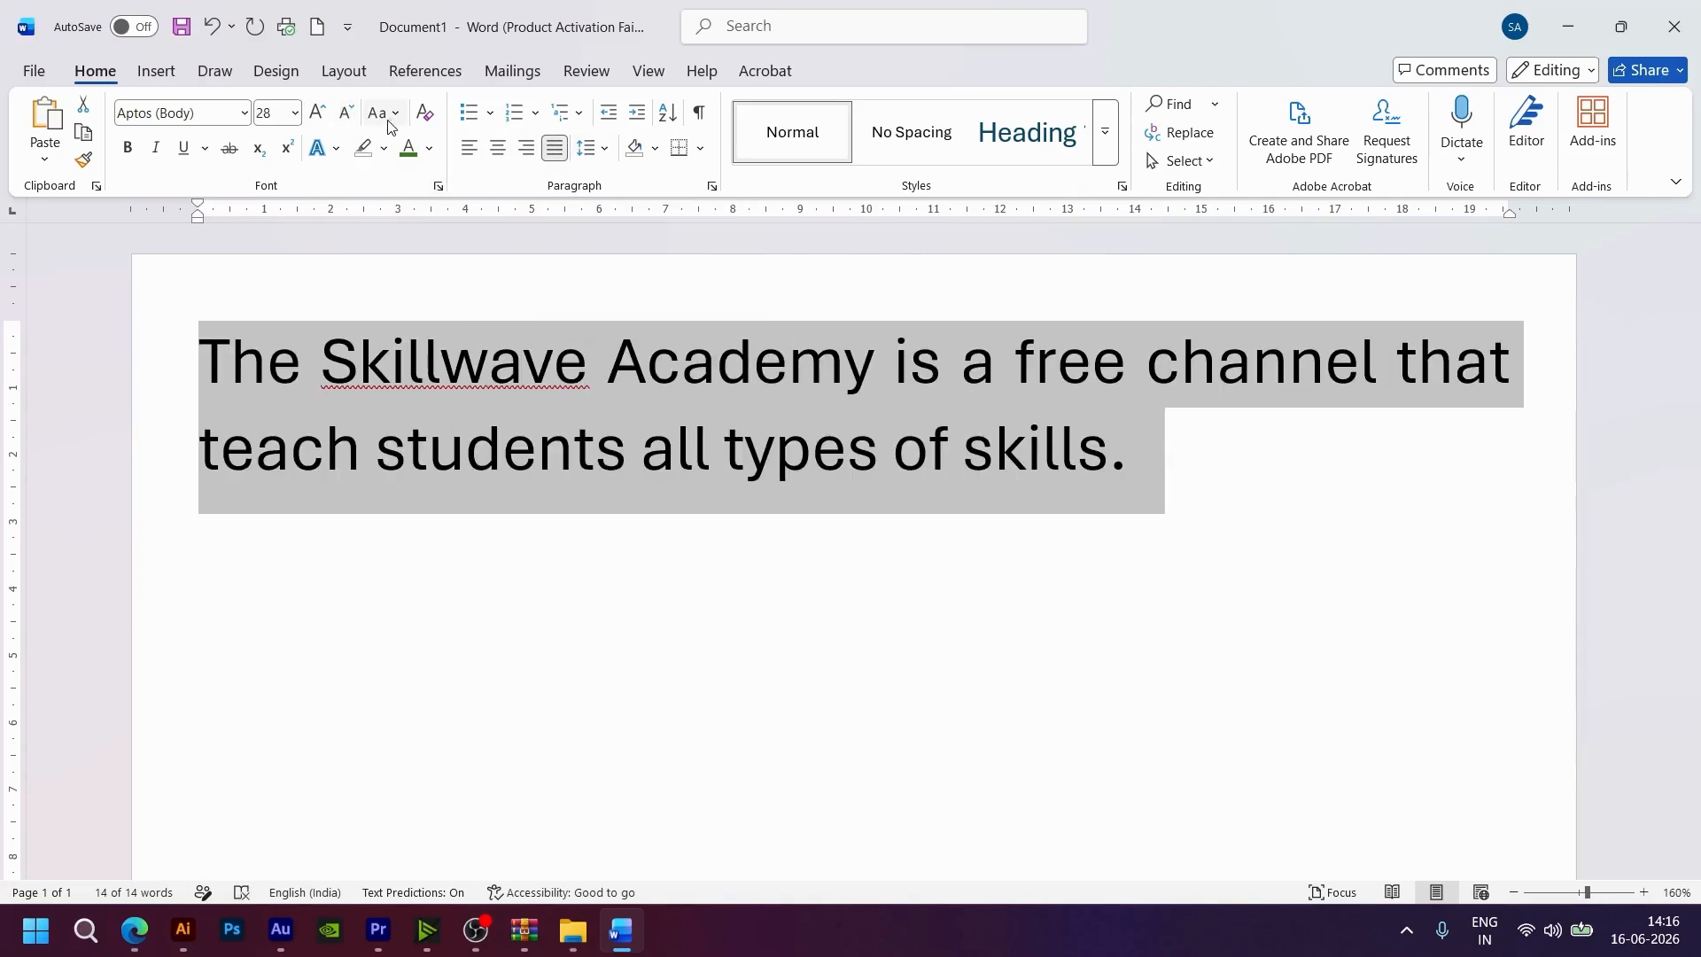
{"action": "left_click", "coordinate": [326, 118]}
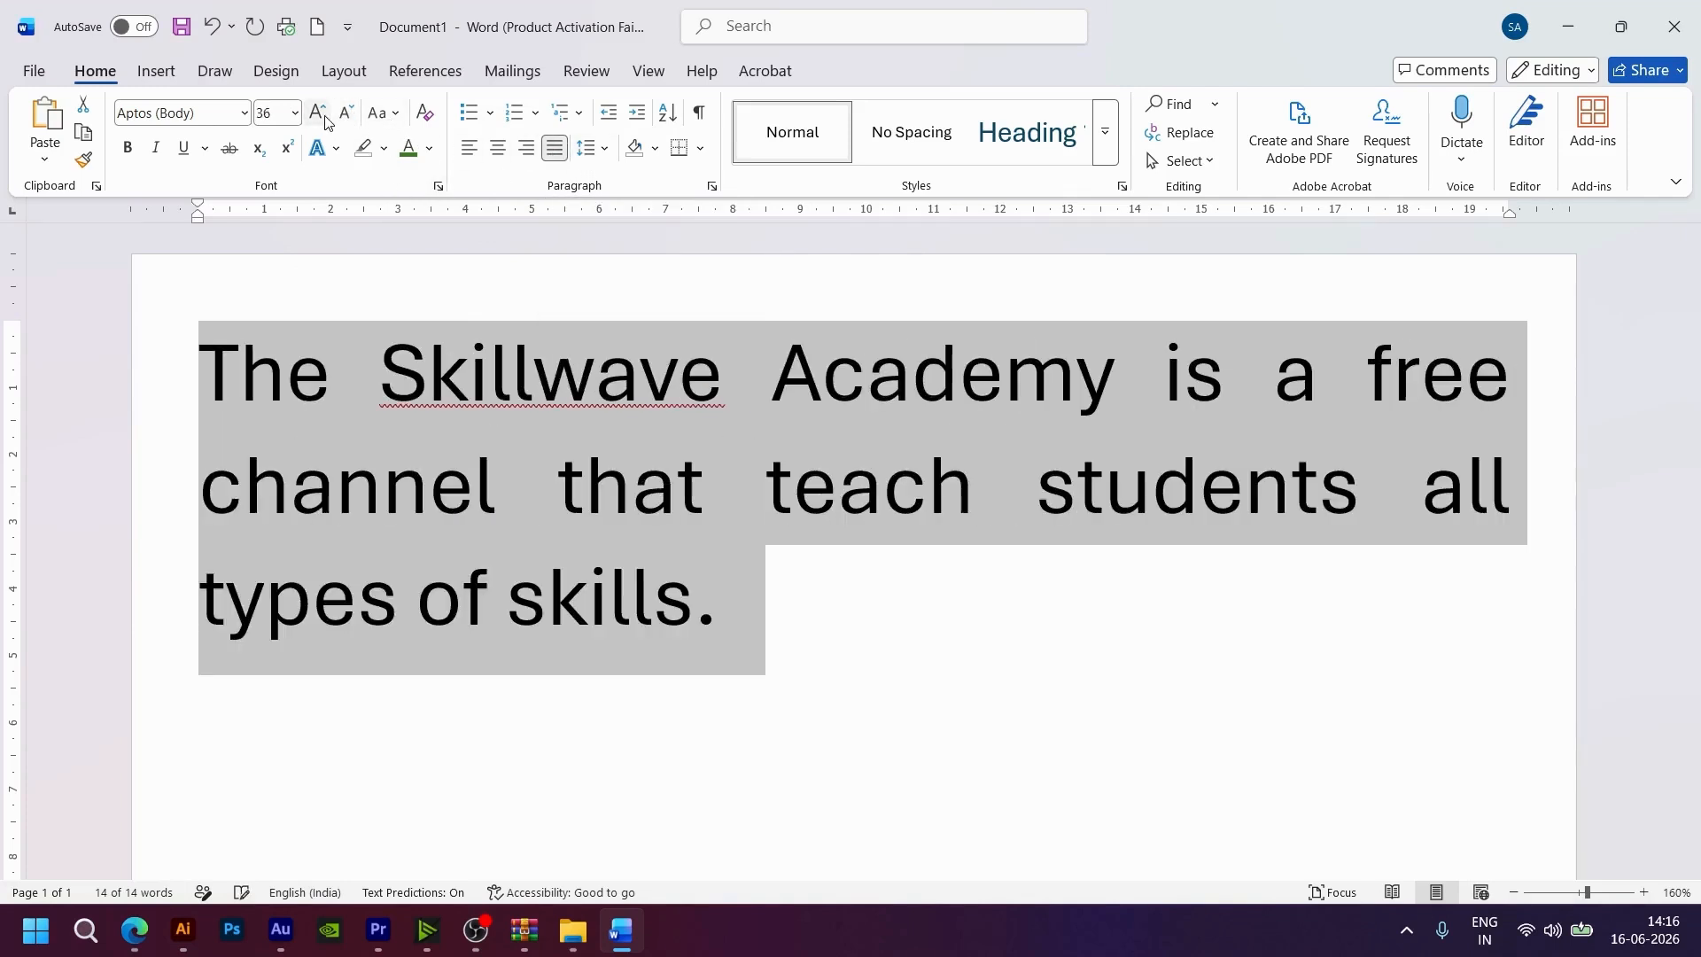
{"action": "left_click", "coordinate": [842, 676]}
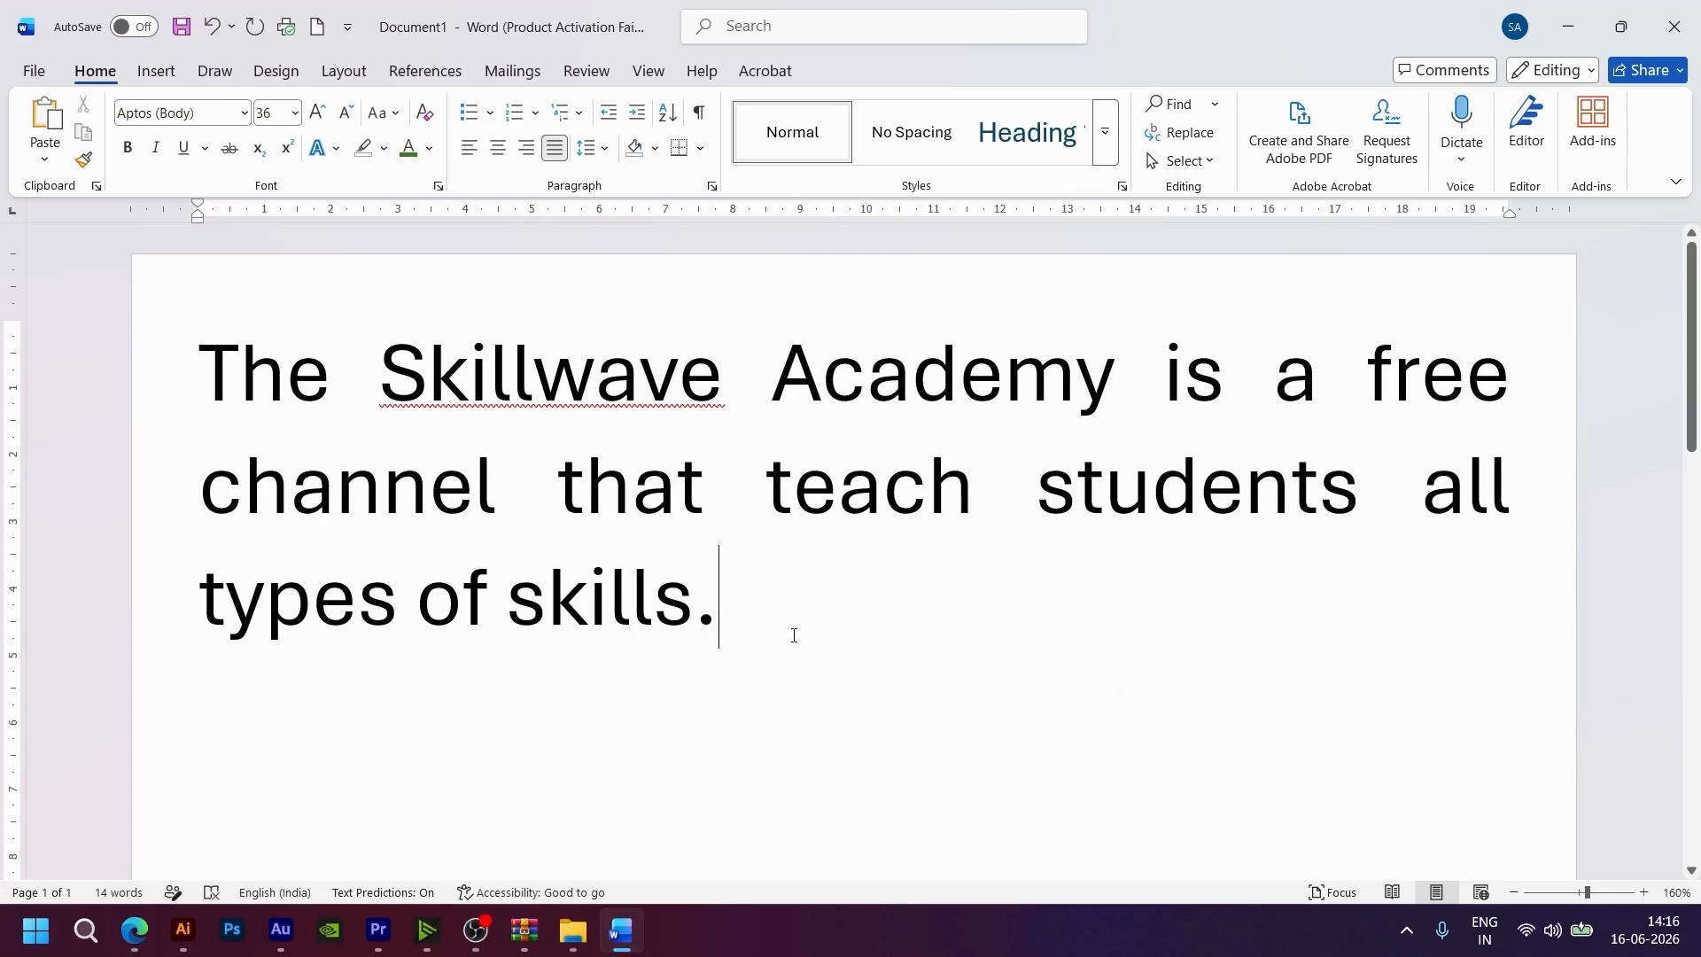
- Turn off justification so the whole sentence is left-aligned, and check the ends of its lines
{"action": "left_click_drag", "start_coordinate": [793, 634], "coordinate": [224, 393]}
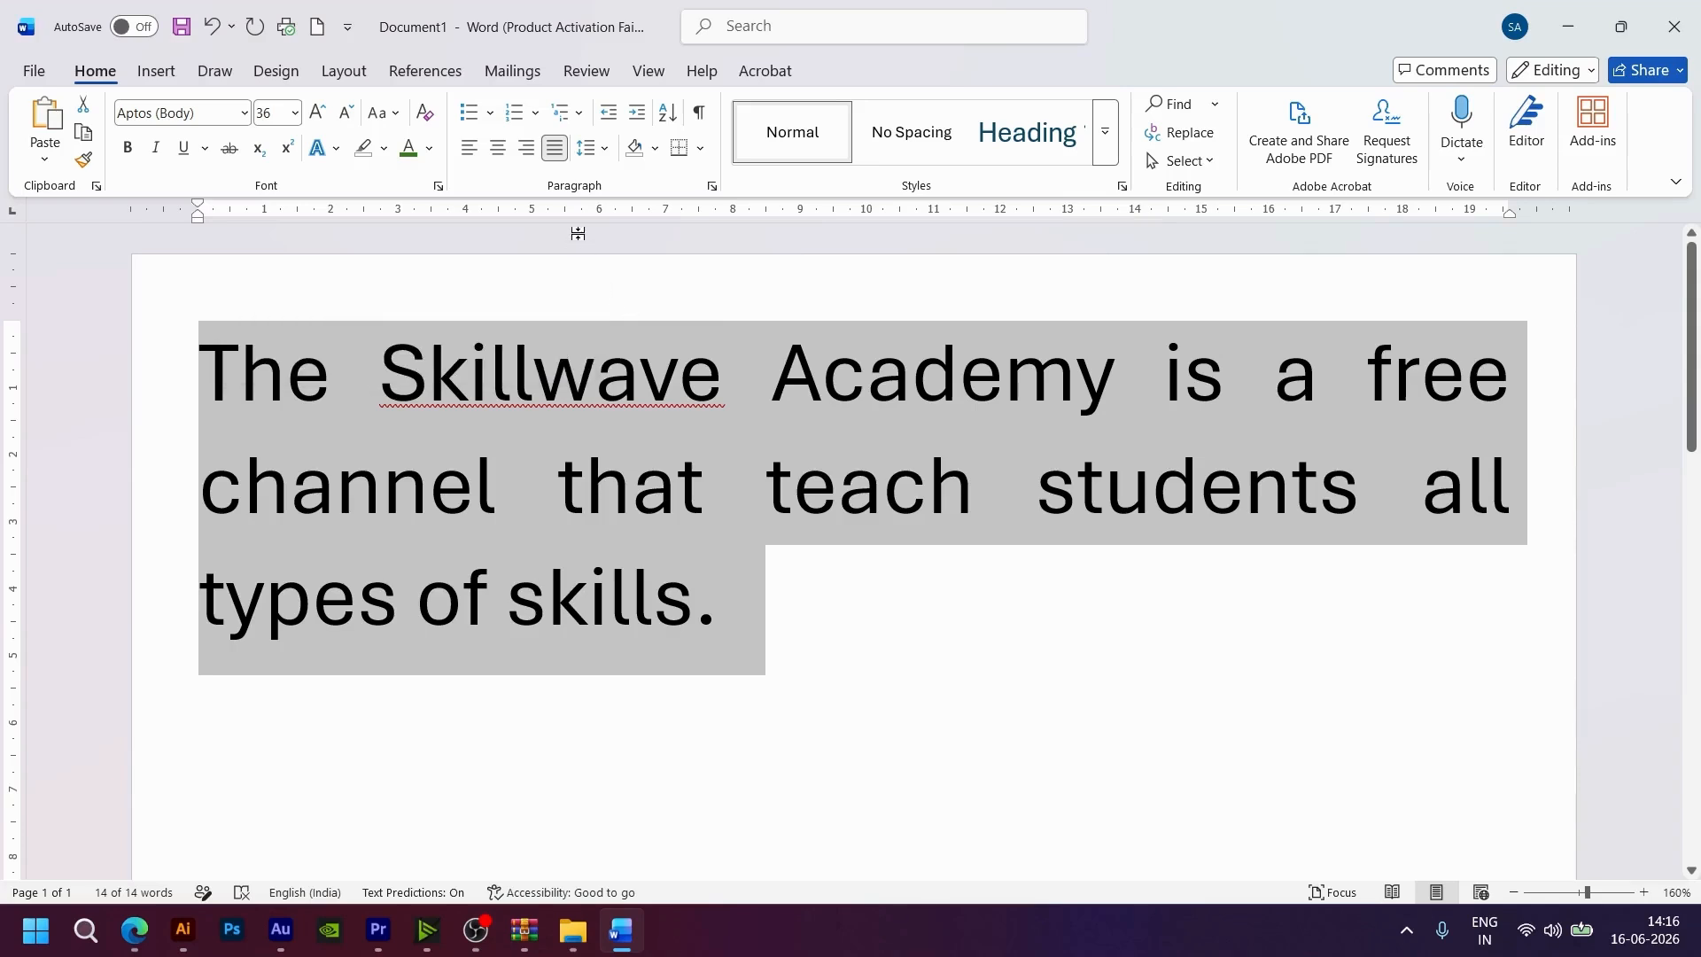
{"action": "left_click", "coordinate": [554, 149]}
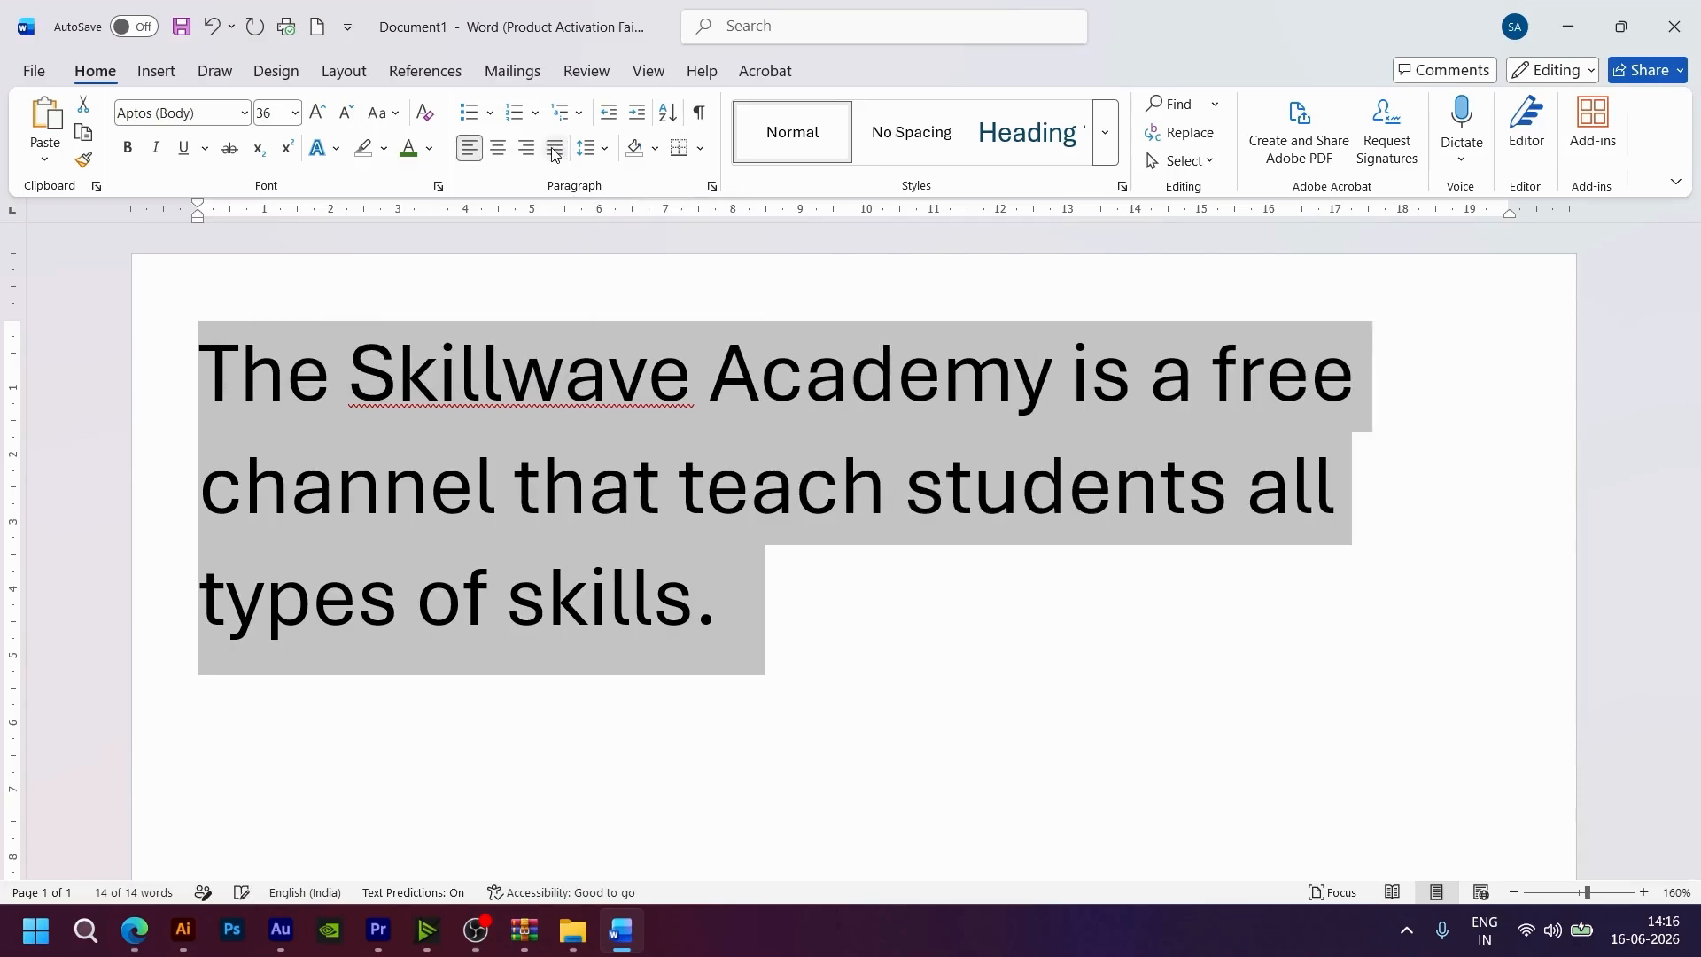
{"action": "left_click", "coordinate": [1320, 496]}
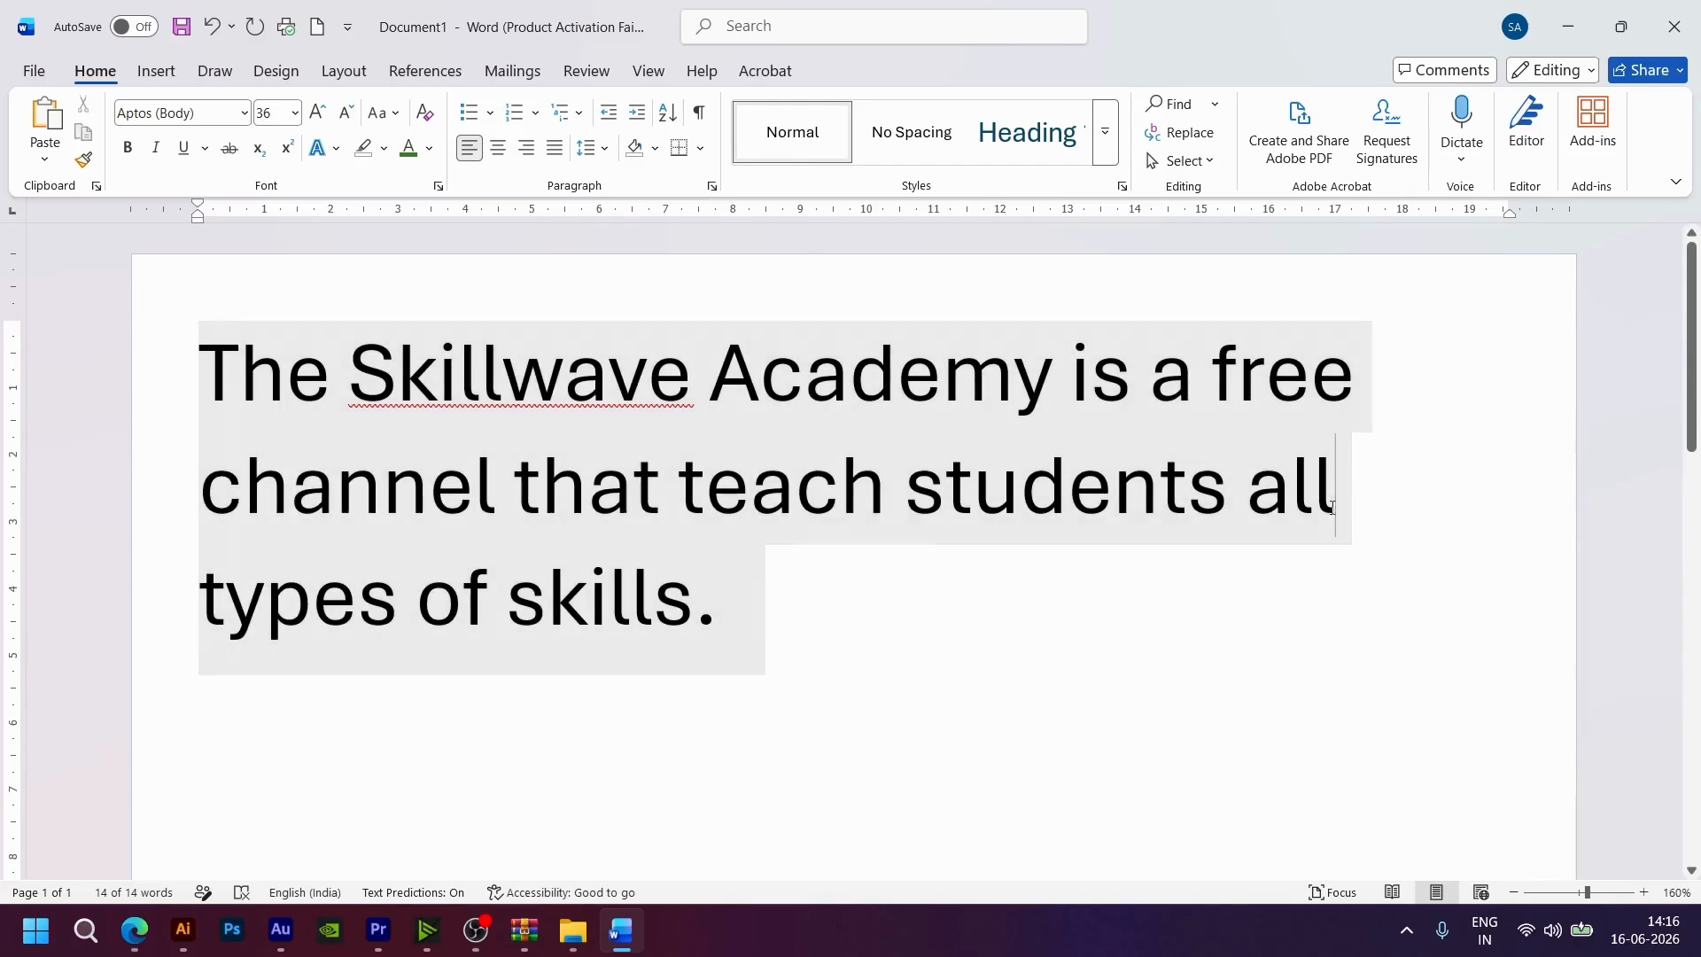
{"action": "left_click", "coordinate": [1253, 675]}
{"action": "left_click", "coordinate": [1373, 377]}
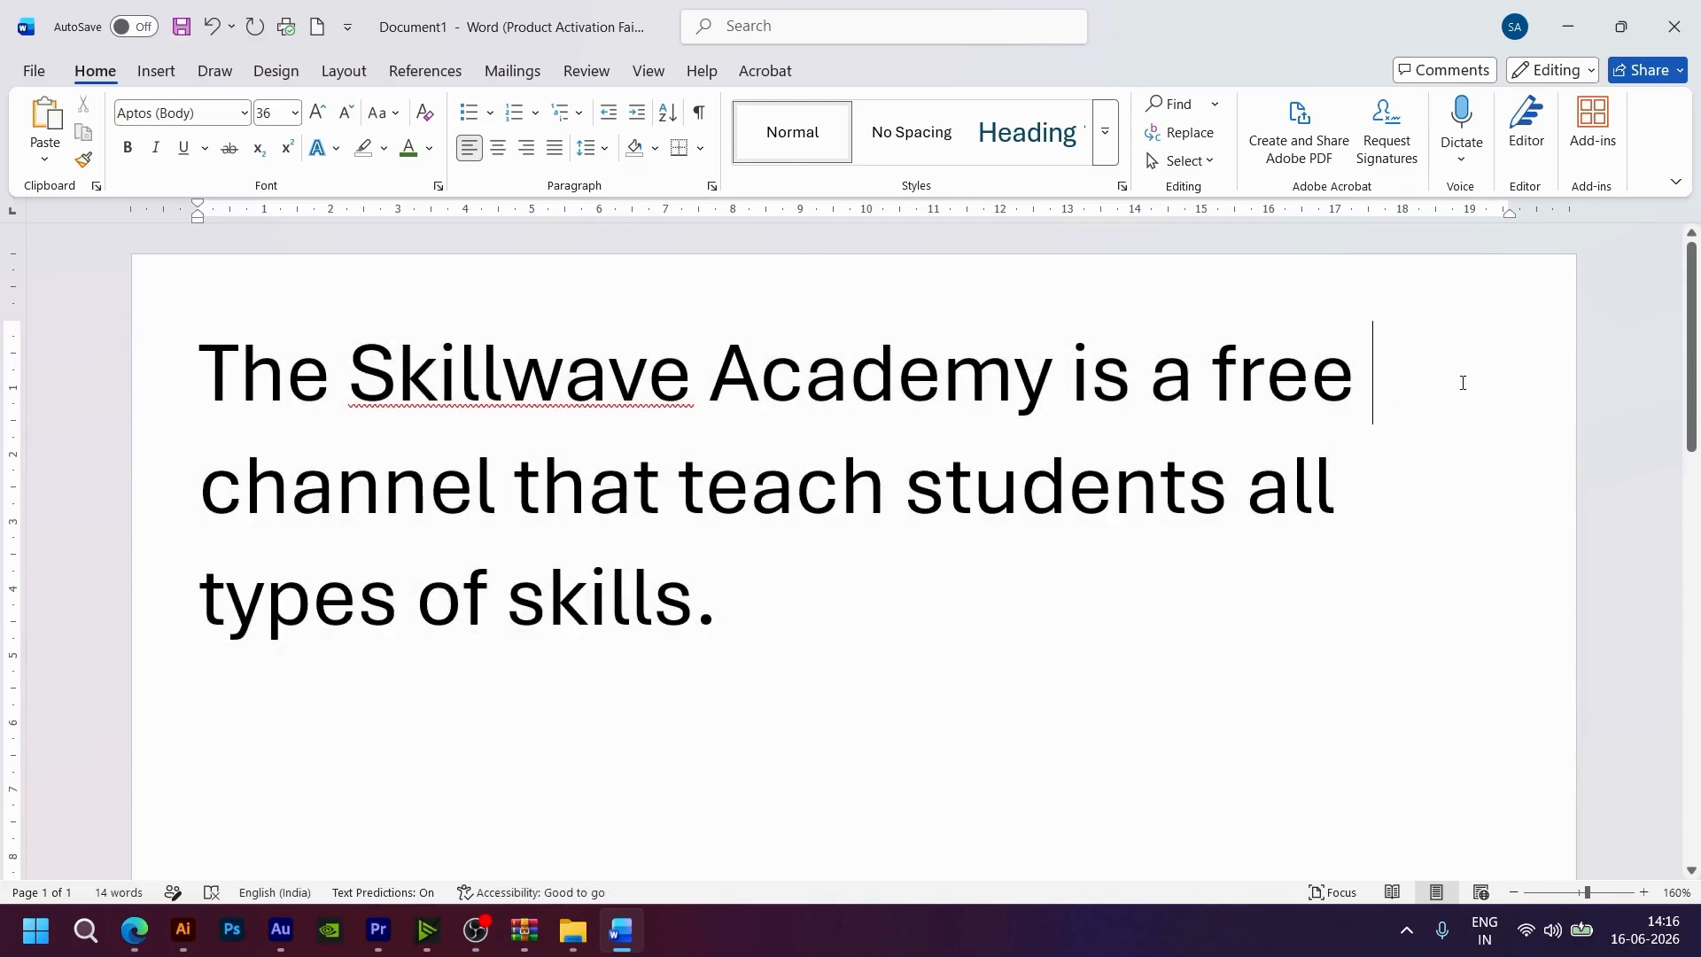
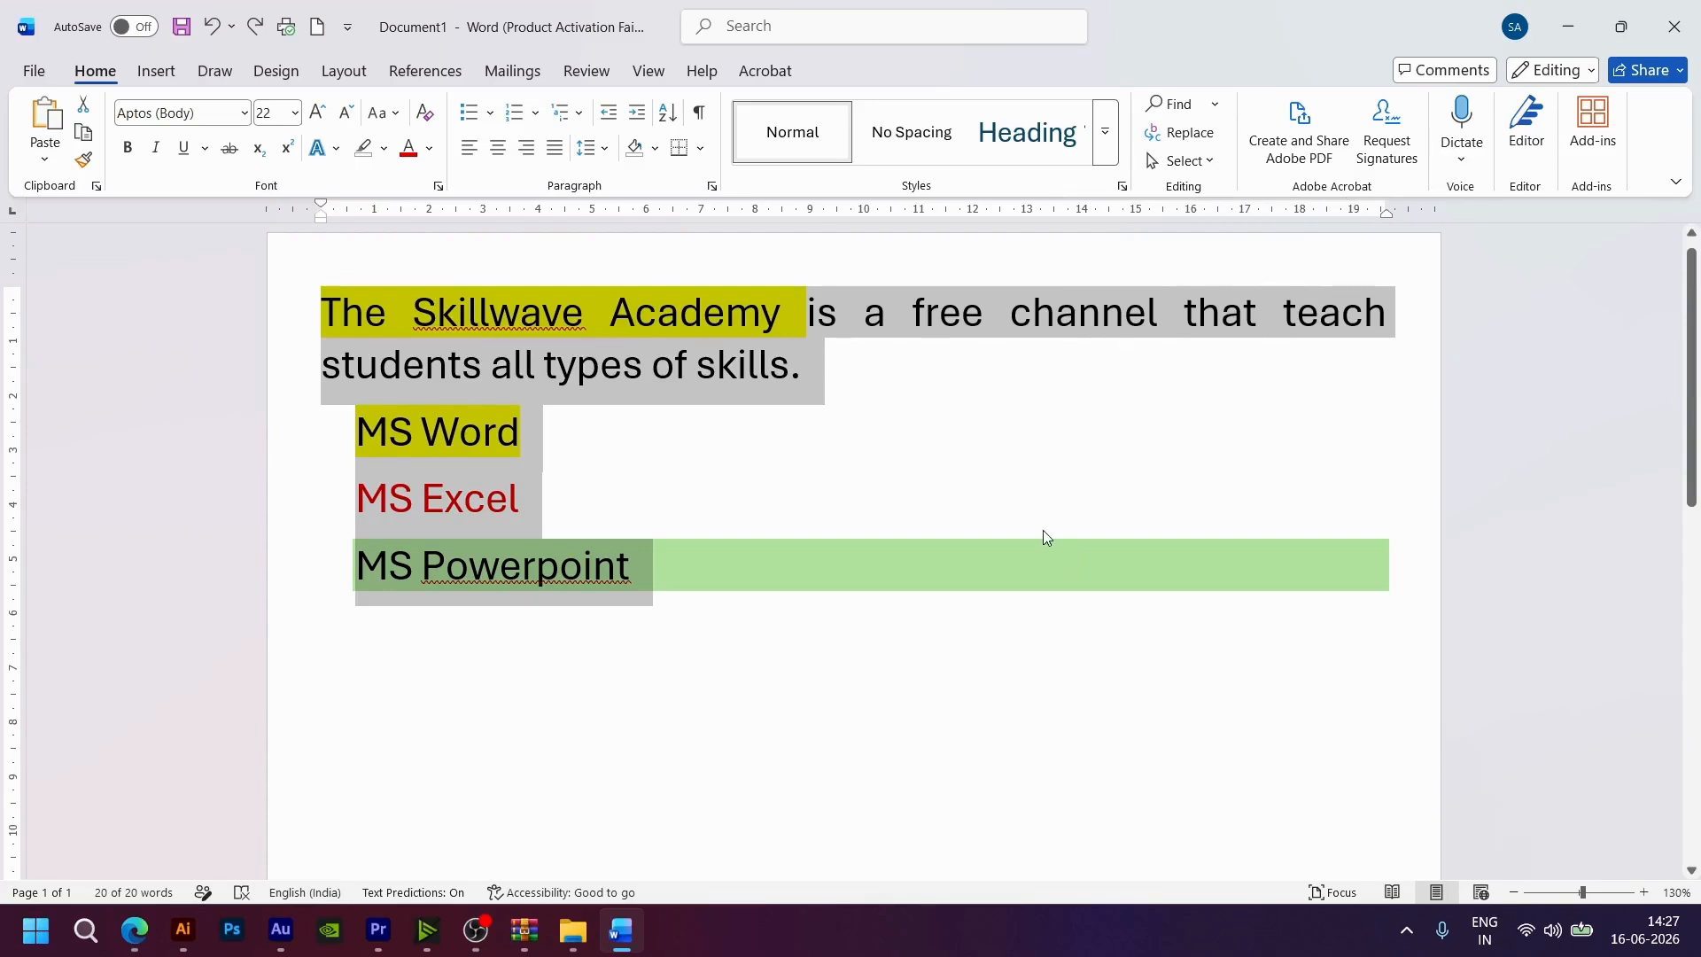
- Search the document for "Excel"
{"action": "left_click", "coordinate": [1168, 106]}
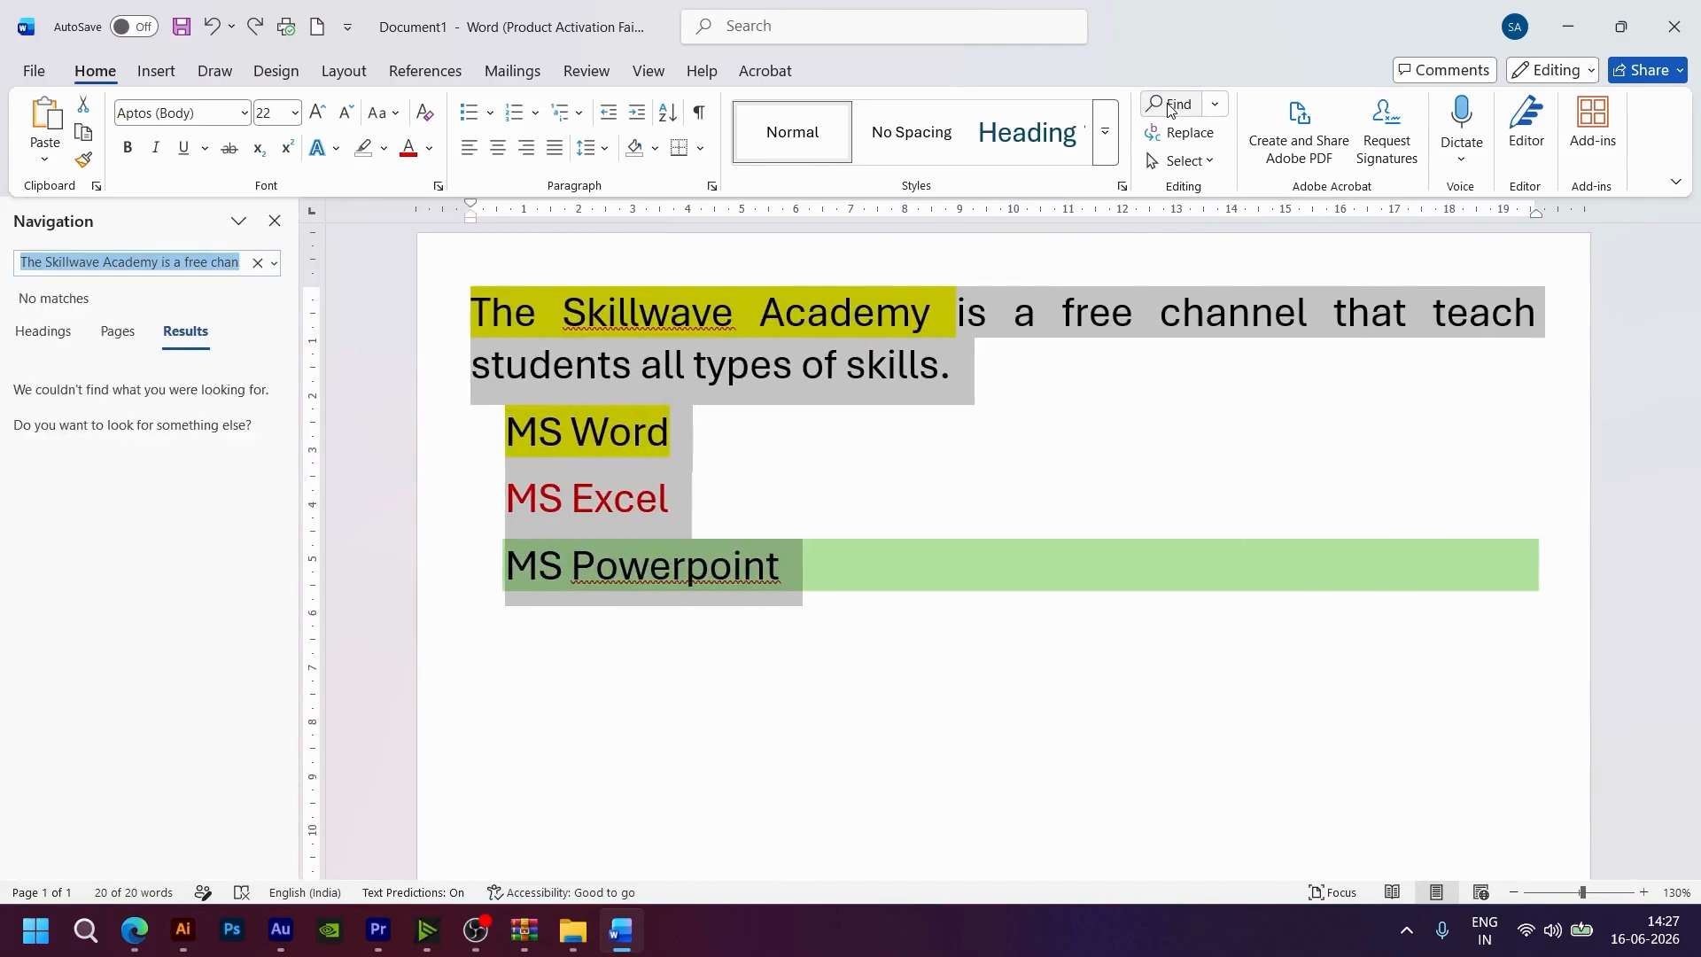
{"action": "left_click", "coordinate": [258, 263]}
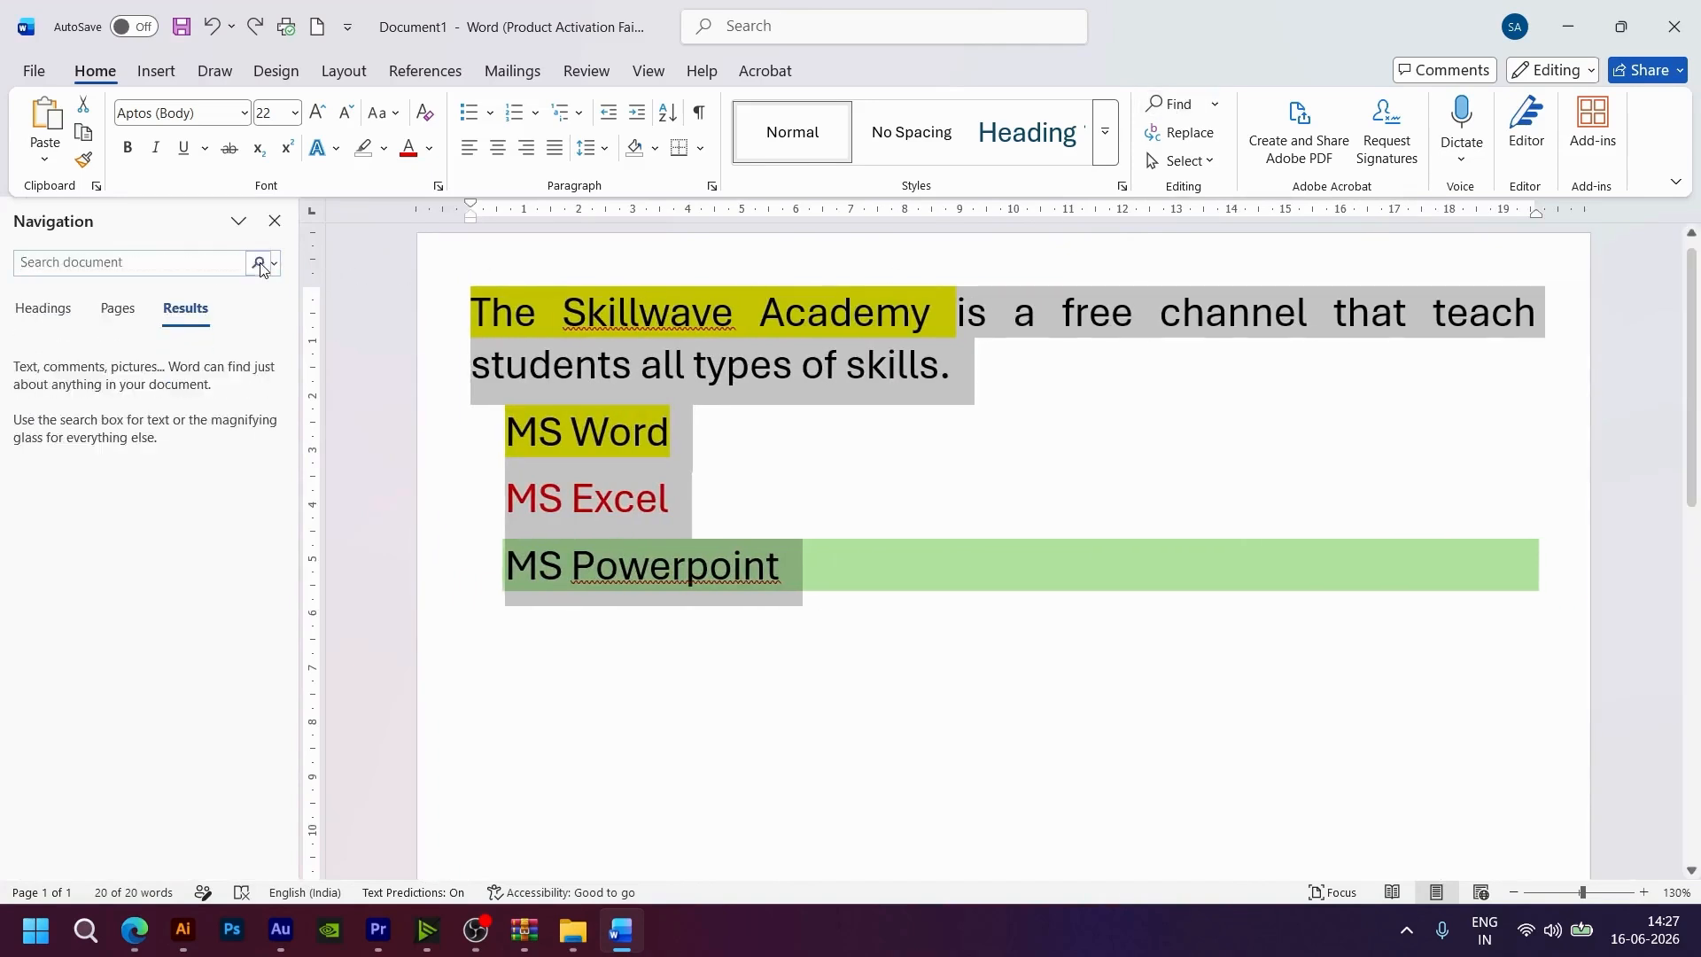
{"action": "left_click", "coordinate": [133, 264]}
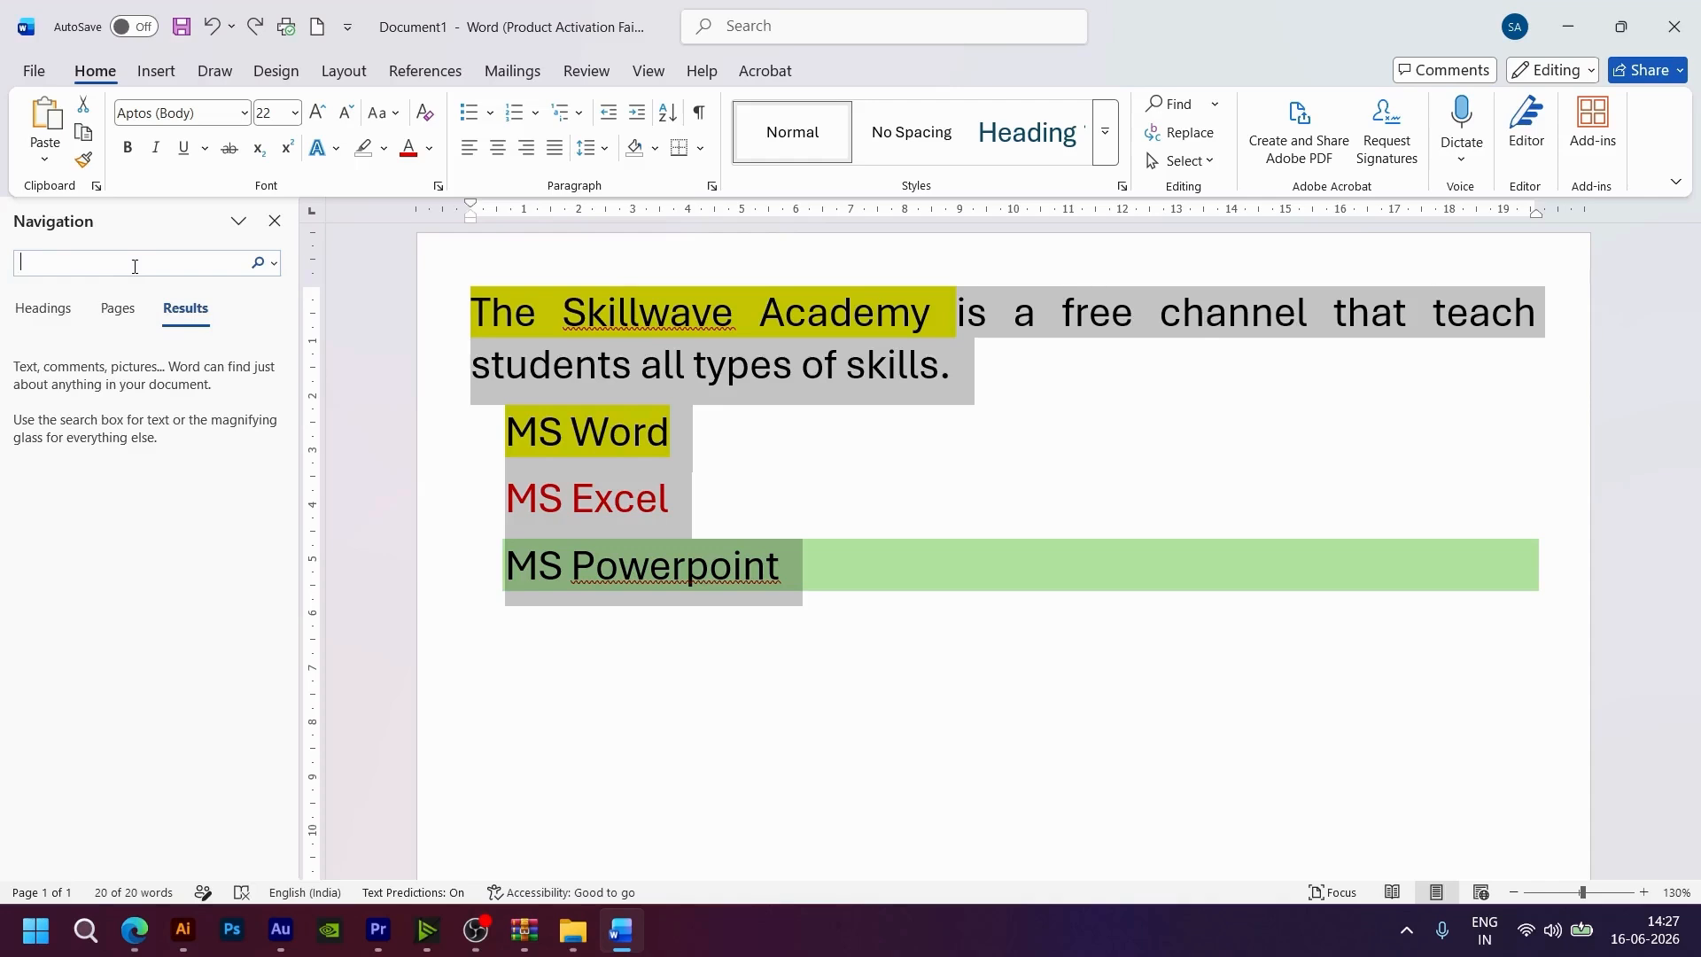
{"action": "type", "text": "Ex"}
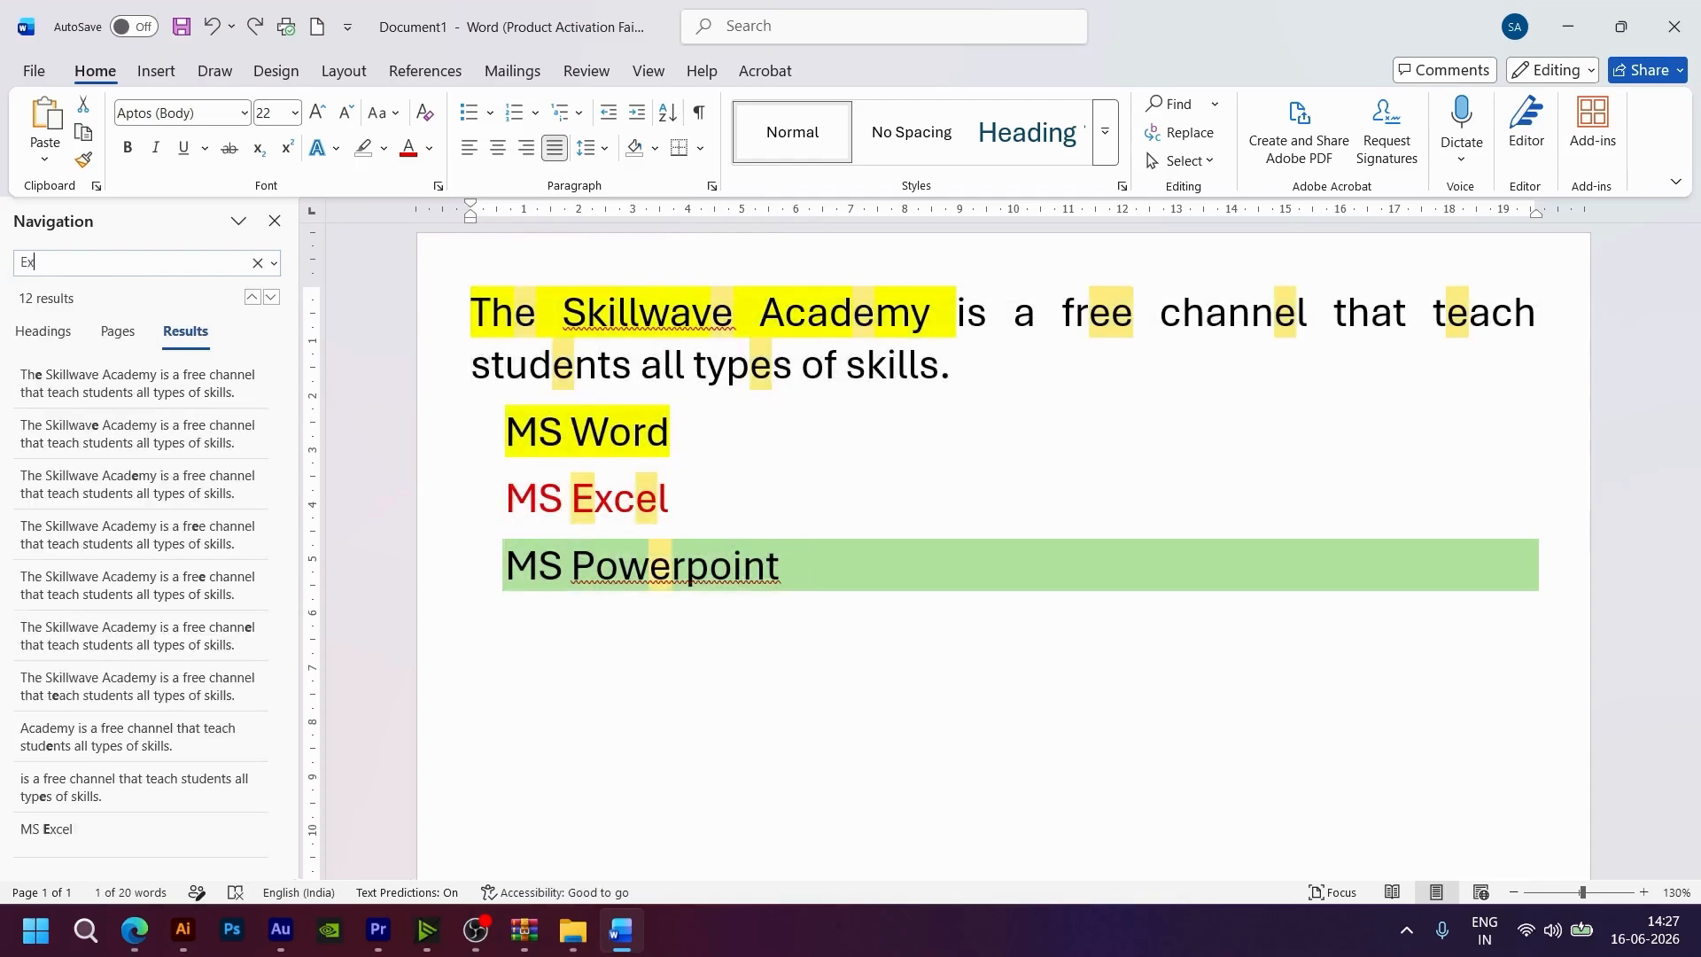
{"action": "type", "text": "cel"}
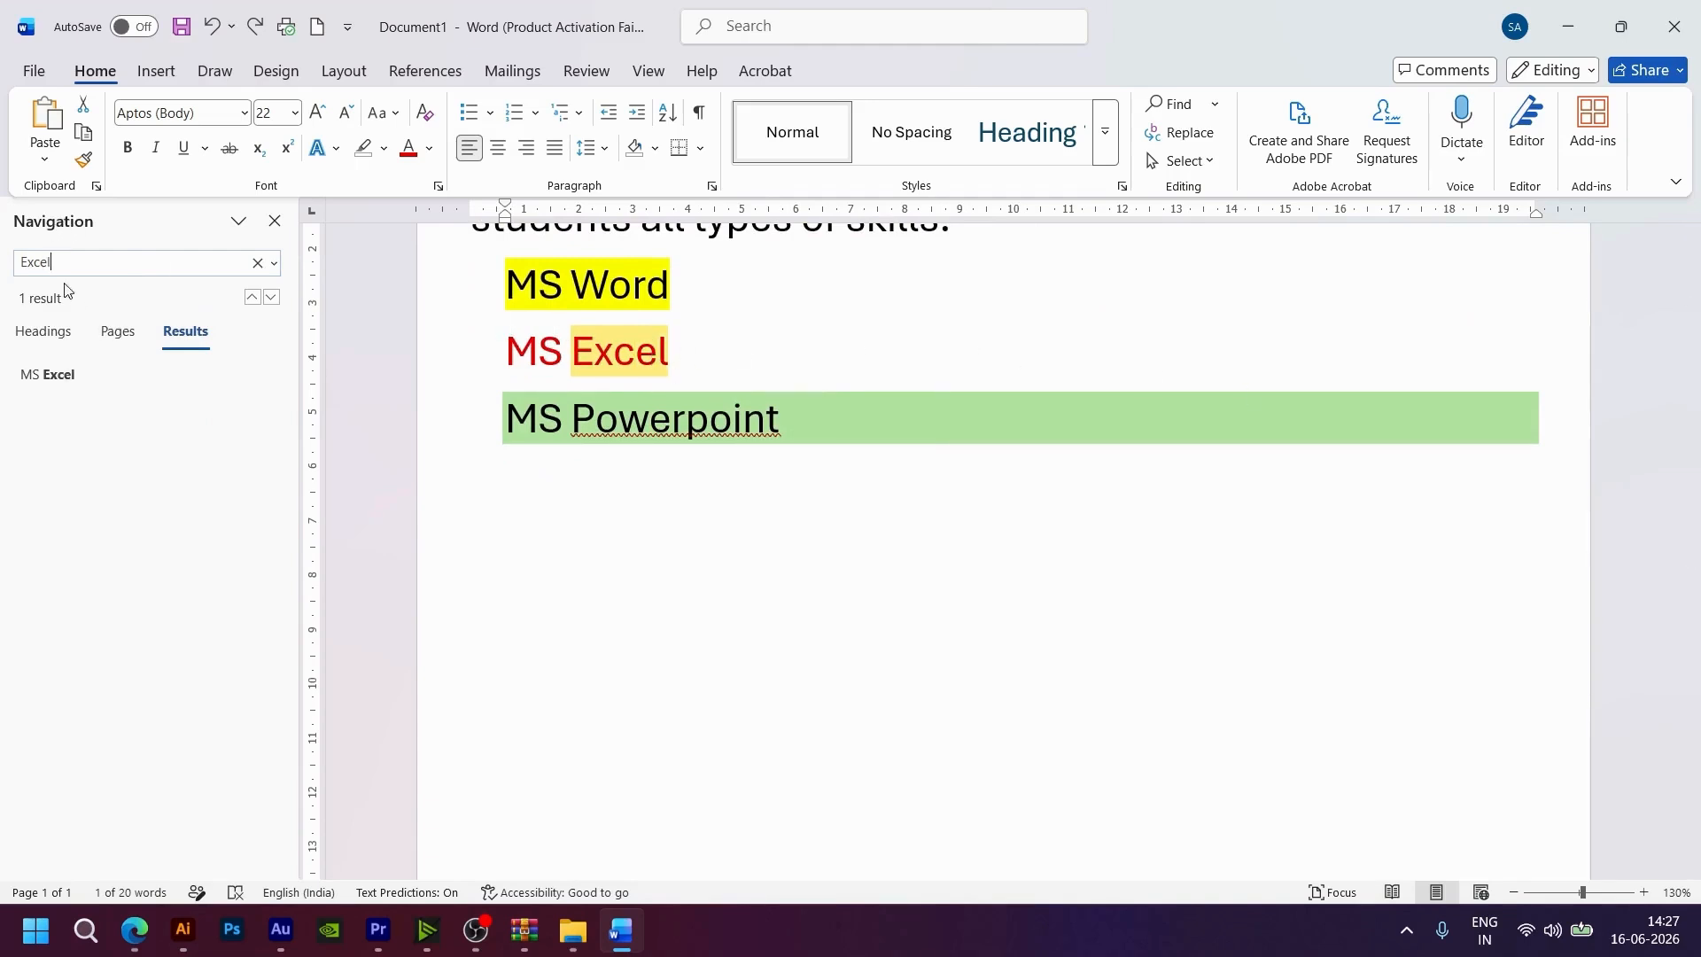
- Search the document for "Power" and clear the search term after viewing the match
{"action": "key", "text": "BackSpace"}
{"action": "key", "text": "BackSpace"}
{"action": "key", "text": "BackSpace"}
{"action": "key", "text": "BackSpace"}
{"action": "key", "text": "BackSpace"}
{"action": "type", "text": "Power"}
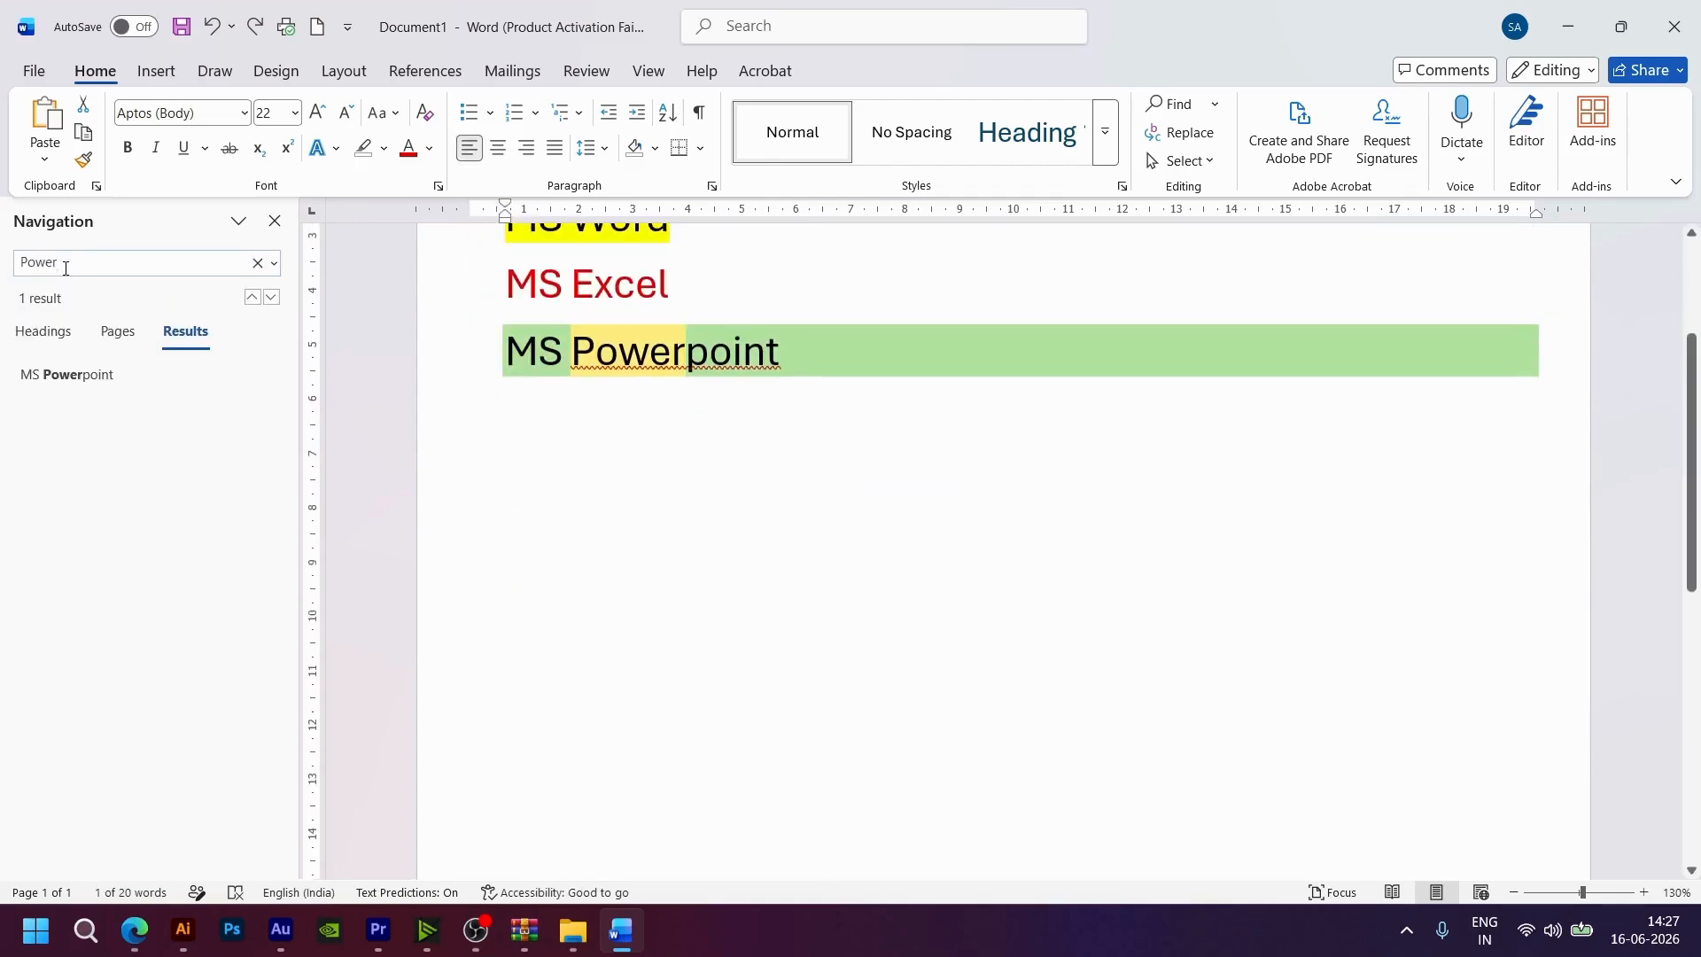
{"action": "scroll", "coordinate": [773, 520], "scroll_direction": "up", "scroll_amount": 3}
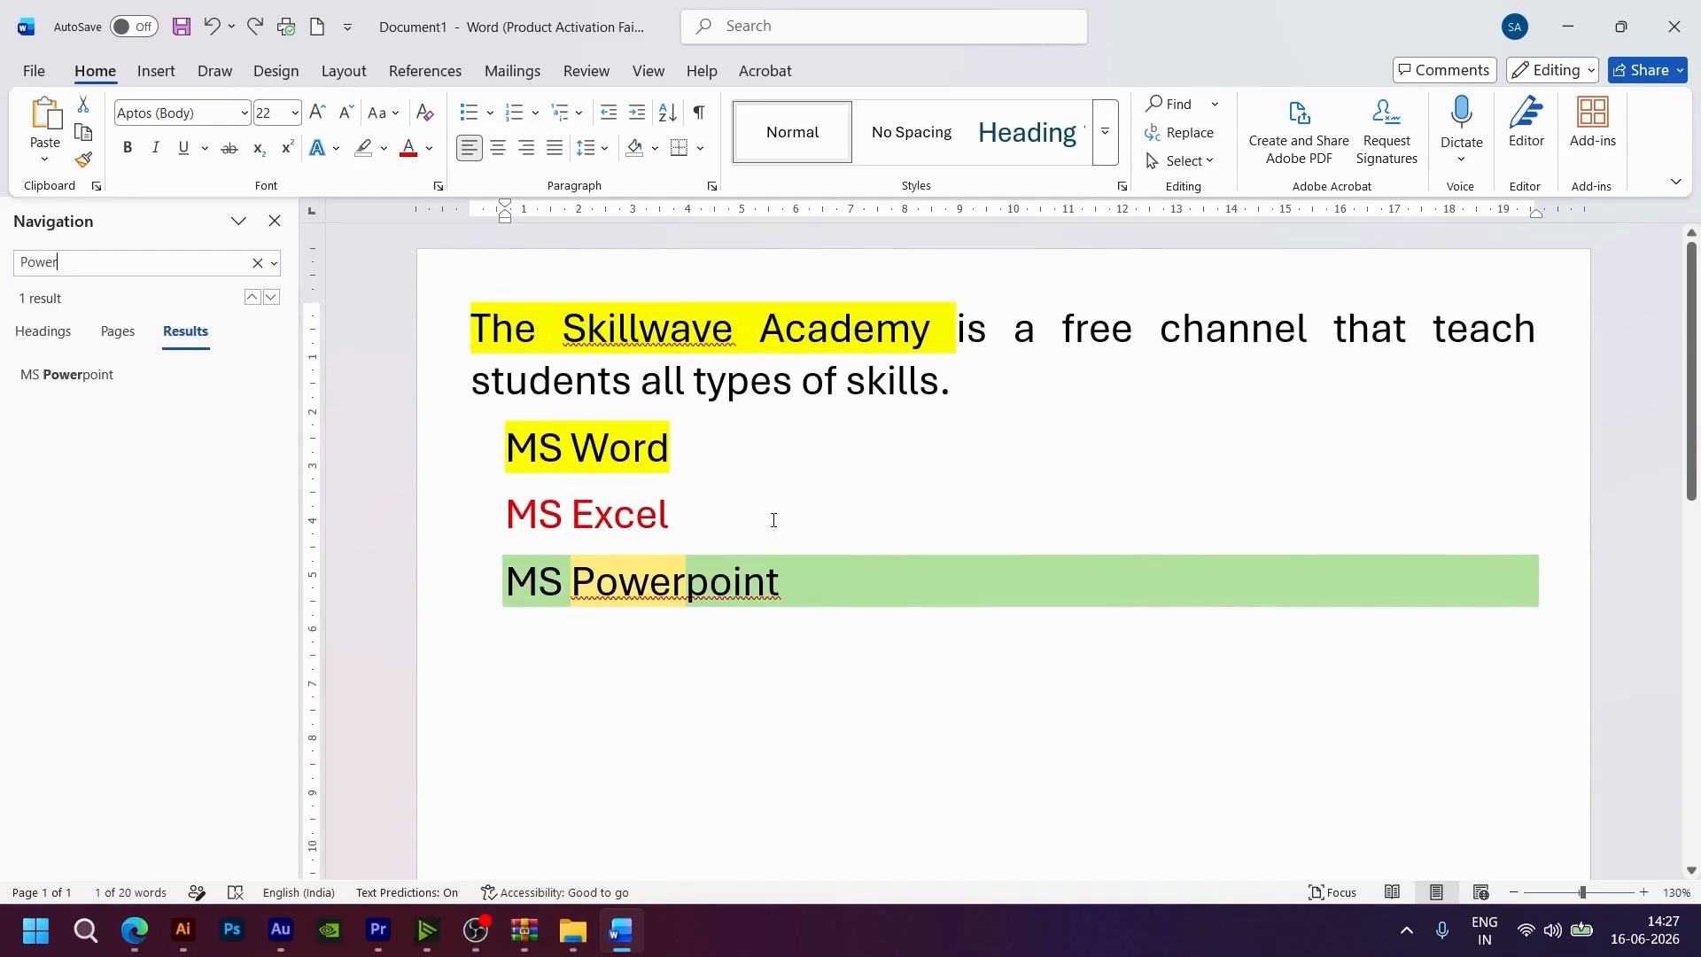
{"action": "key", "text": "BackSpace"}
{"action": "key", "text": "BackSpace"}
{"action": "key", "text": "BackSpace"}
{"action": "key", "text": "BackSpace"}
{"action": "key", "text": "BackSpace"}
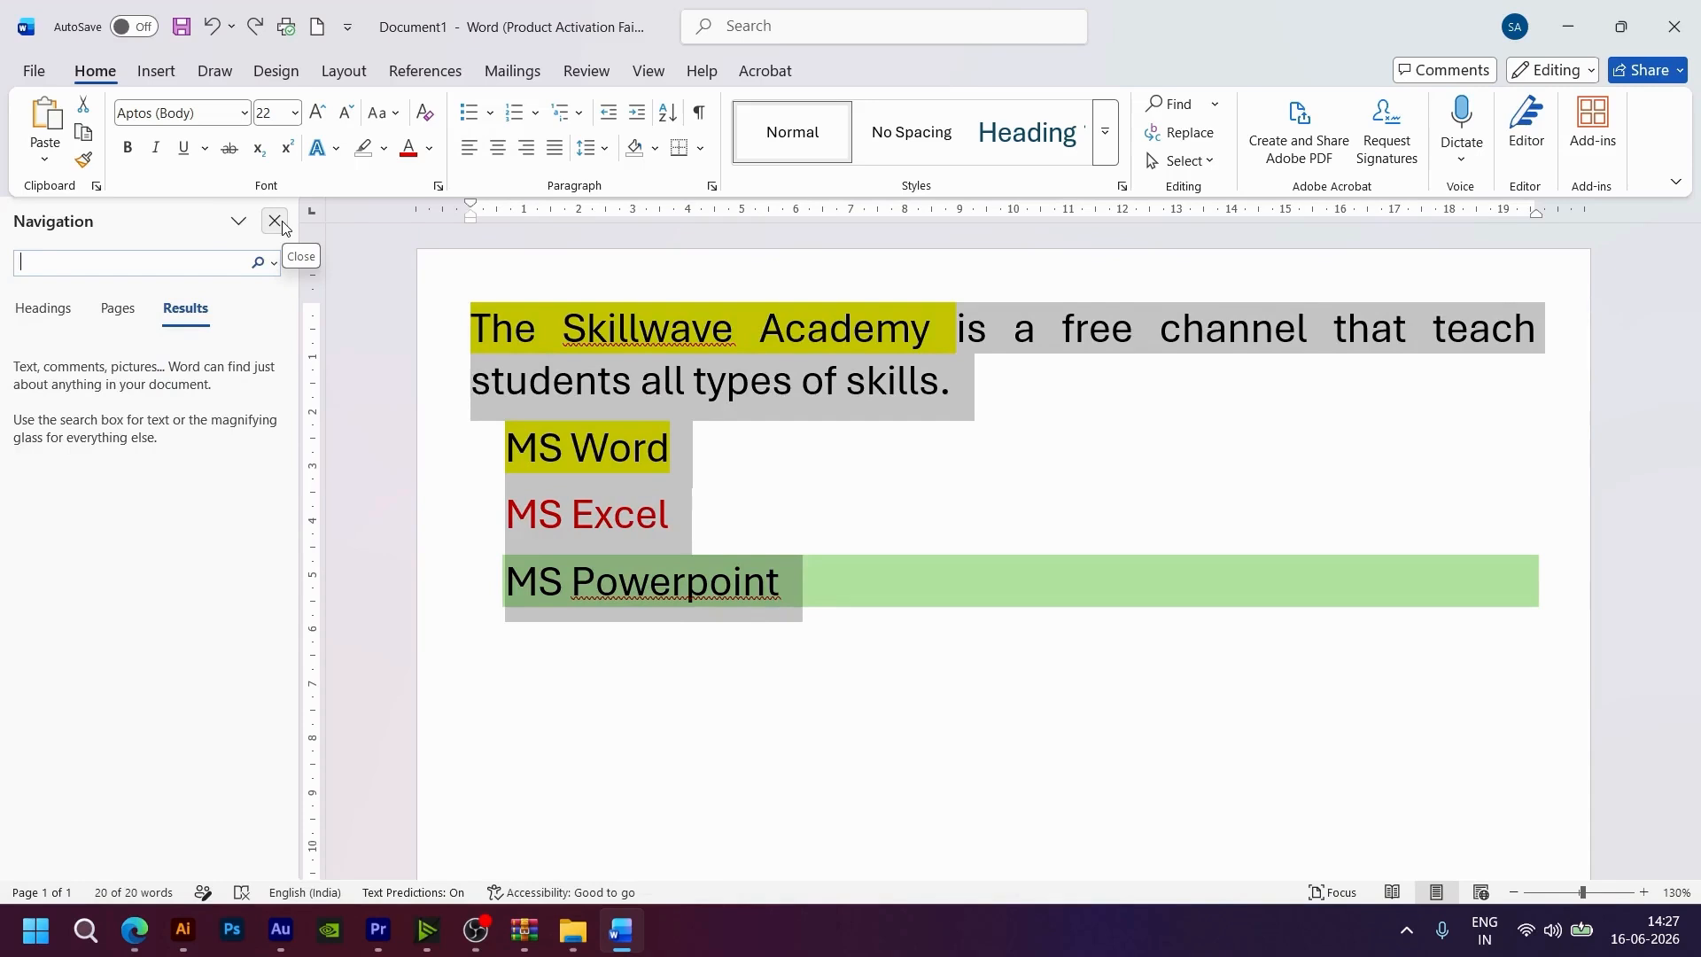
- Set up a replacement of "MS" with "Microsoft" and find the first match
{"action": "left_click", "coordinate": [1190, 133]}
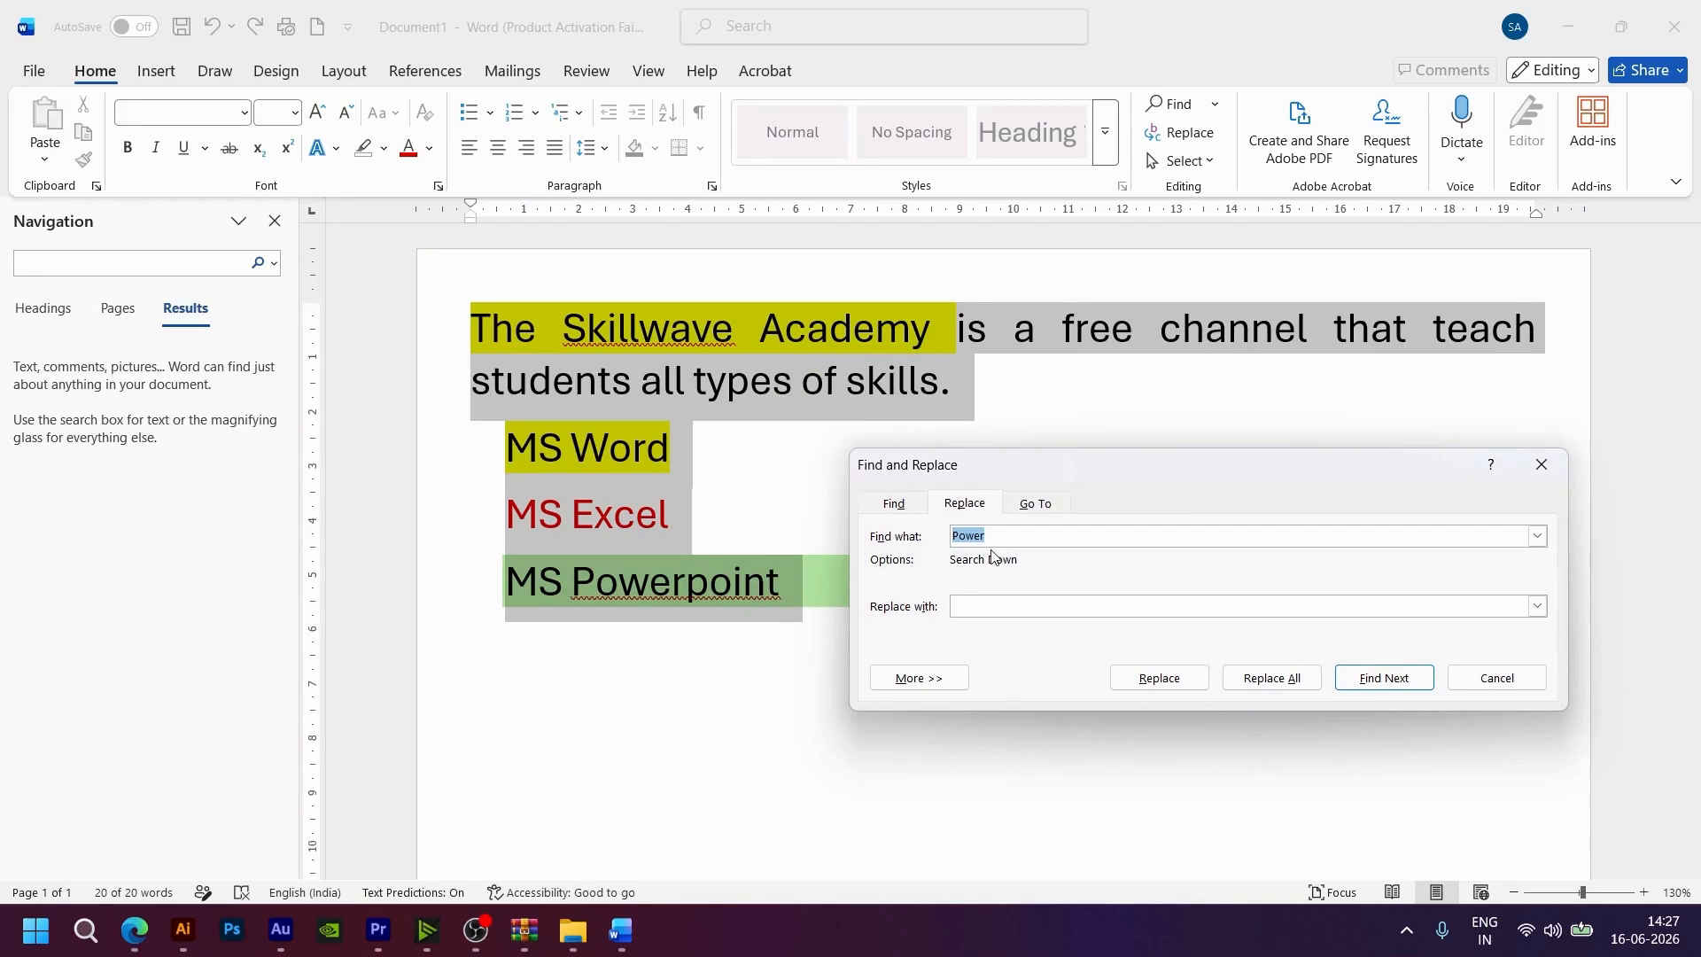
{"action": "left_click", "coordinate": [1012, 538]}
{"action": "left_click_drag", "start_coordinate": [996, 536], "coordinate": [950, 536]}
{"action": "type", "text": "M"}
{"action": "type", "text": "Mirc"}
{"action": "type", "text": "osof"}
{"action": "key", "text": "BackSpace"}
{"action": "key", "text": "BackSpace"}
{"action": "key", "text": "BackSpace"}
{"action": "key", "text": "BackSpace"}
{"action": "type", "text": "croso"}
{"action": "key", "text": "BackSpace"}
{"action": "type", "text": "oft"}
{"action": "left_click", "coordinate": [1392, 687]}
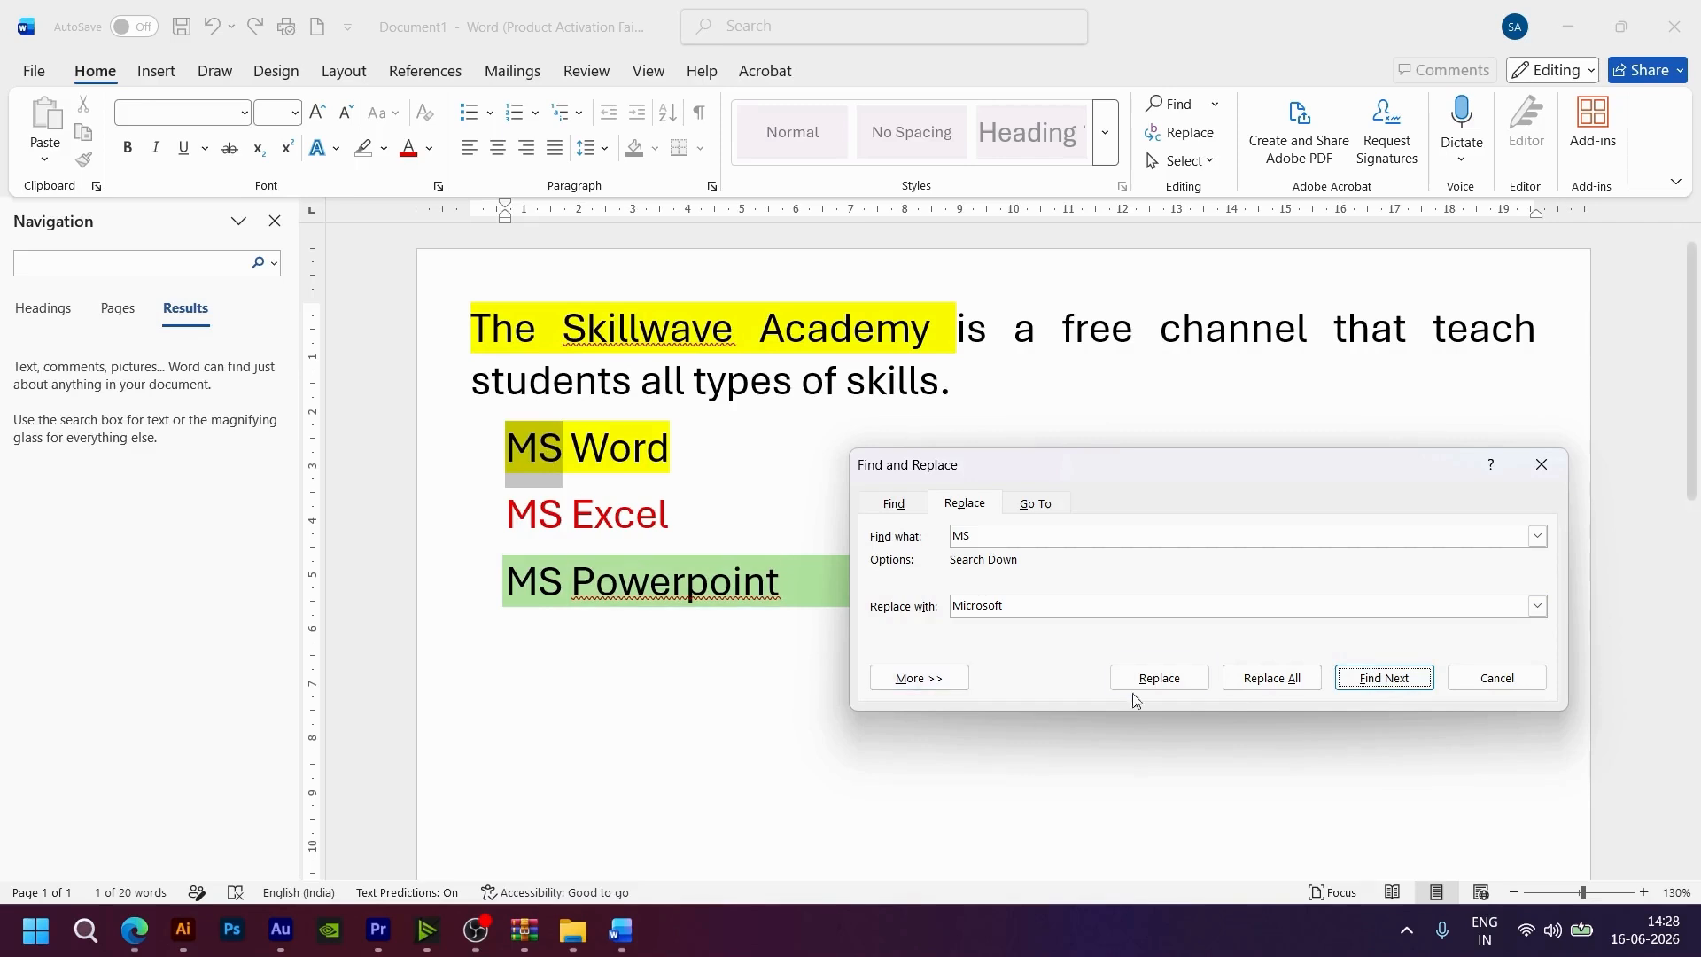
- Replace "MS" with "Microsoft" one match at a time in the Word, Excel and Powerpoint lines, and close the replace dialog
{"action": "left_click", "coordinate": [1160, 684]}
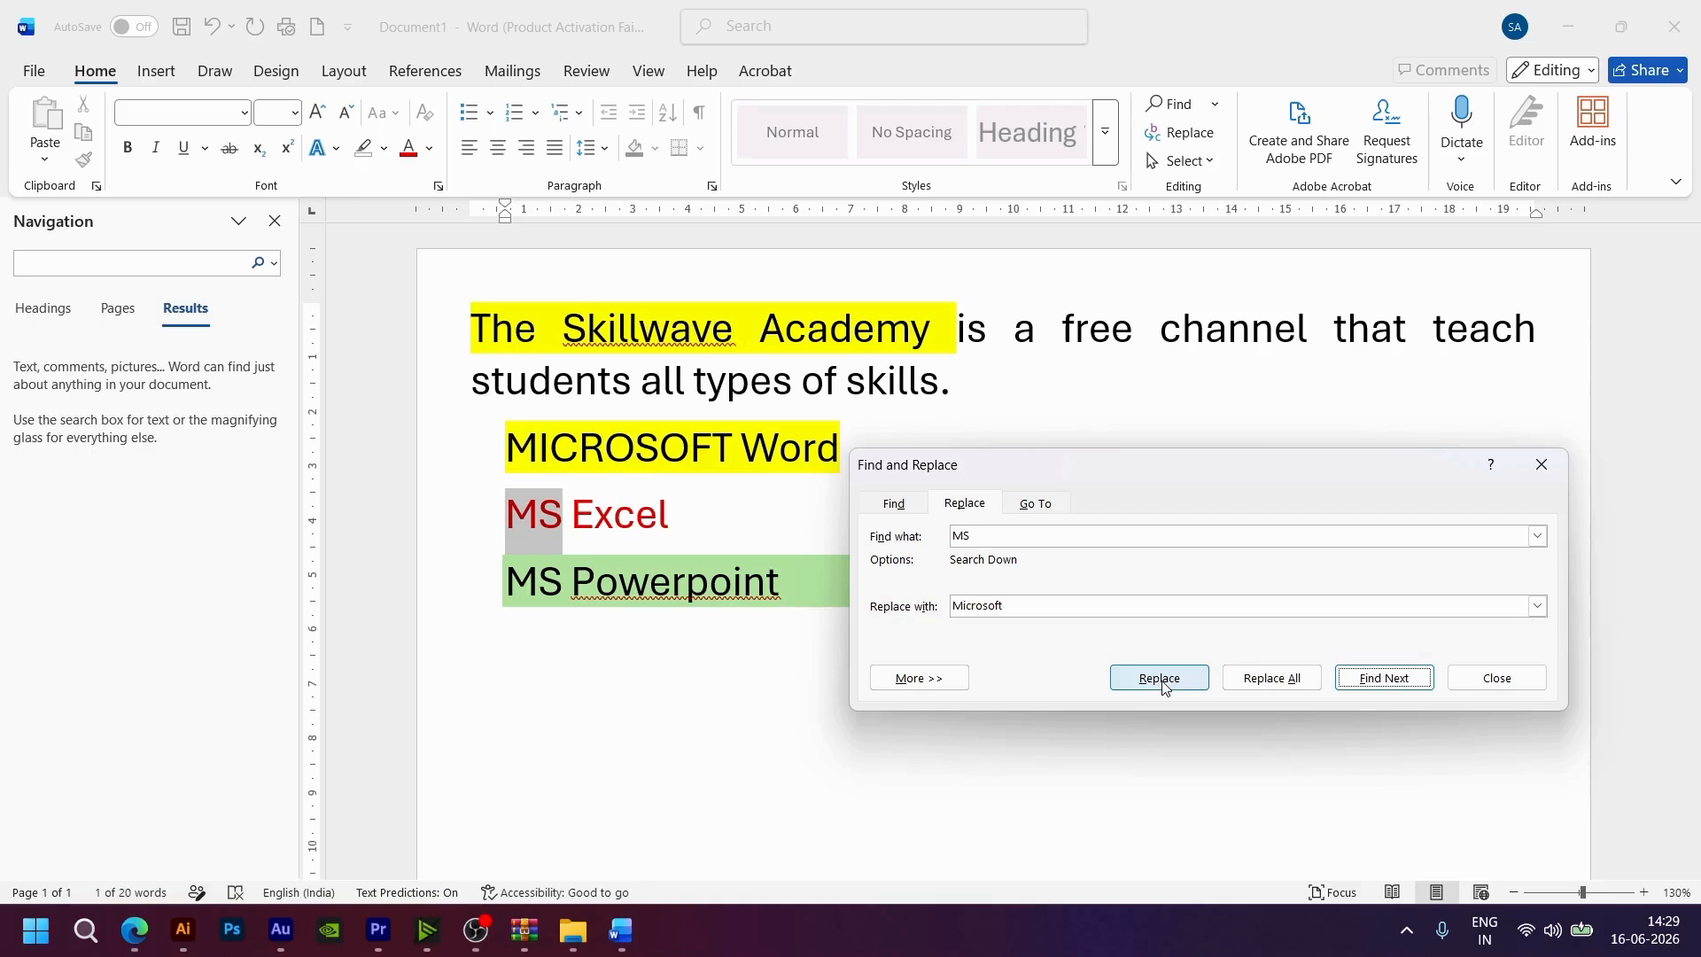
{"action": "left_click", "coordinate": [1160, 678]}
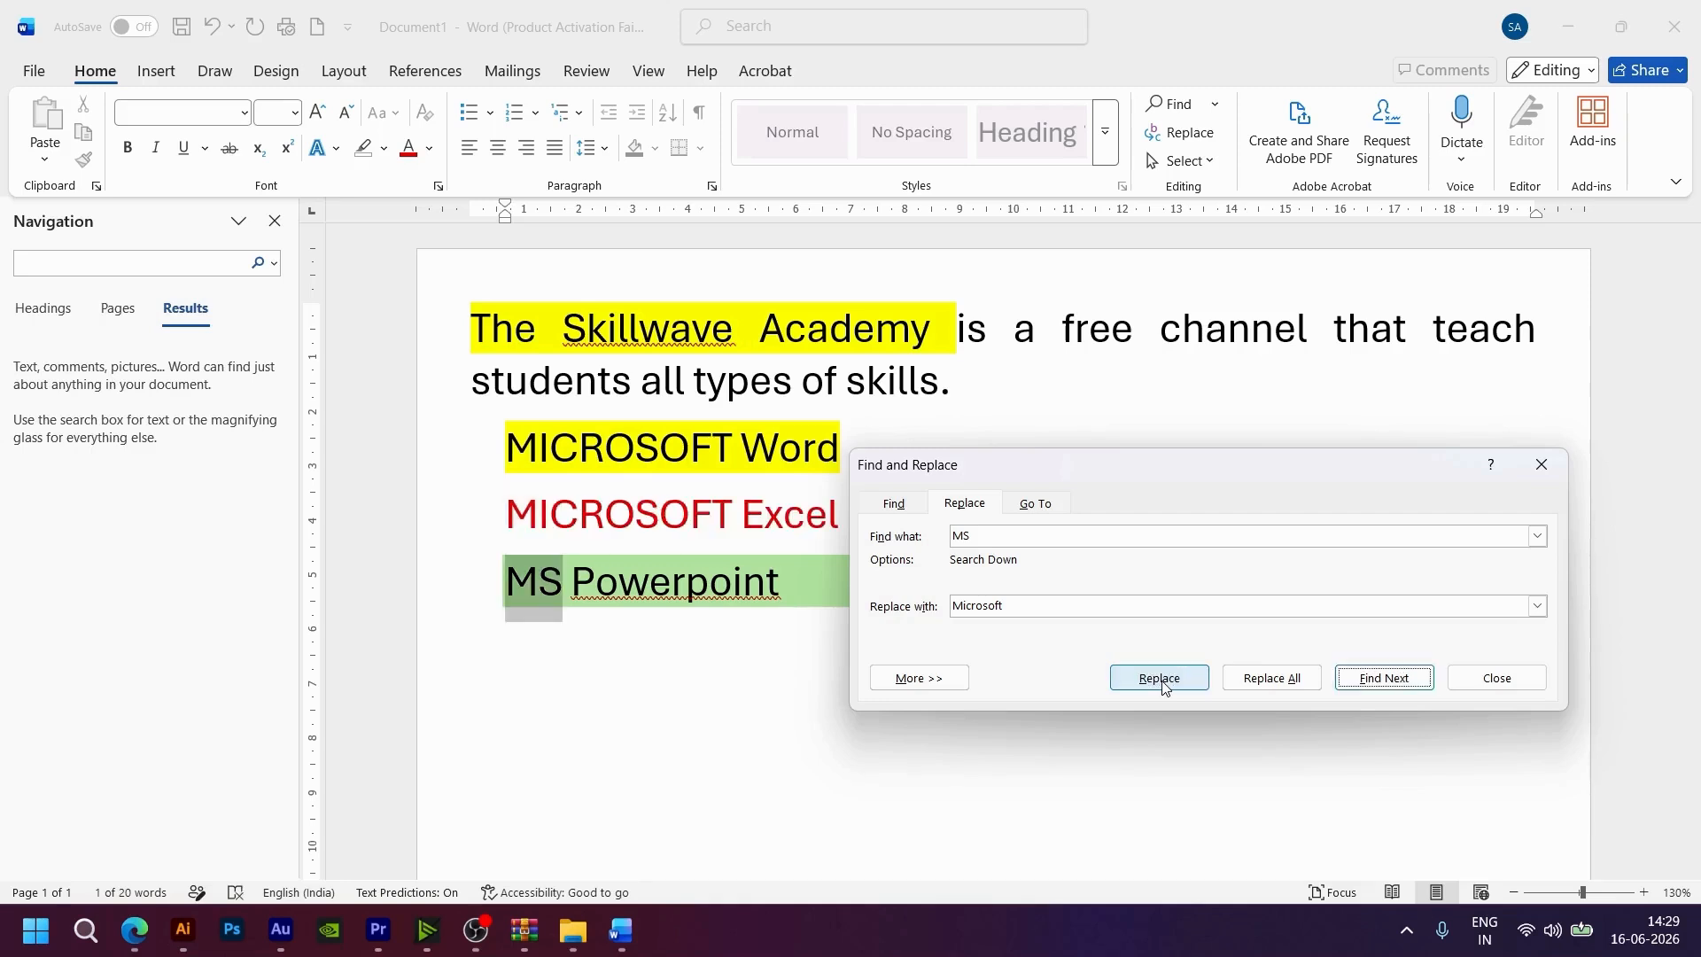
{"action": "left_click", "coordinate": [1161, 680]}
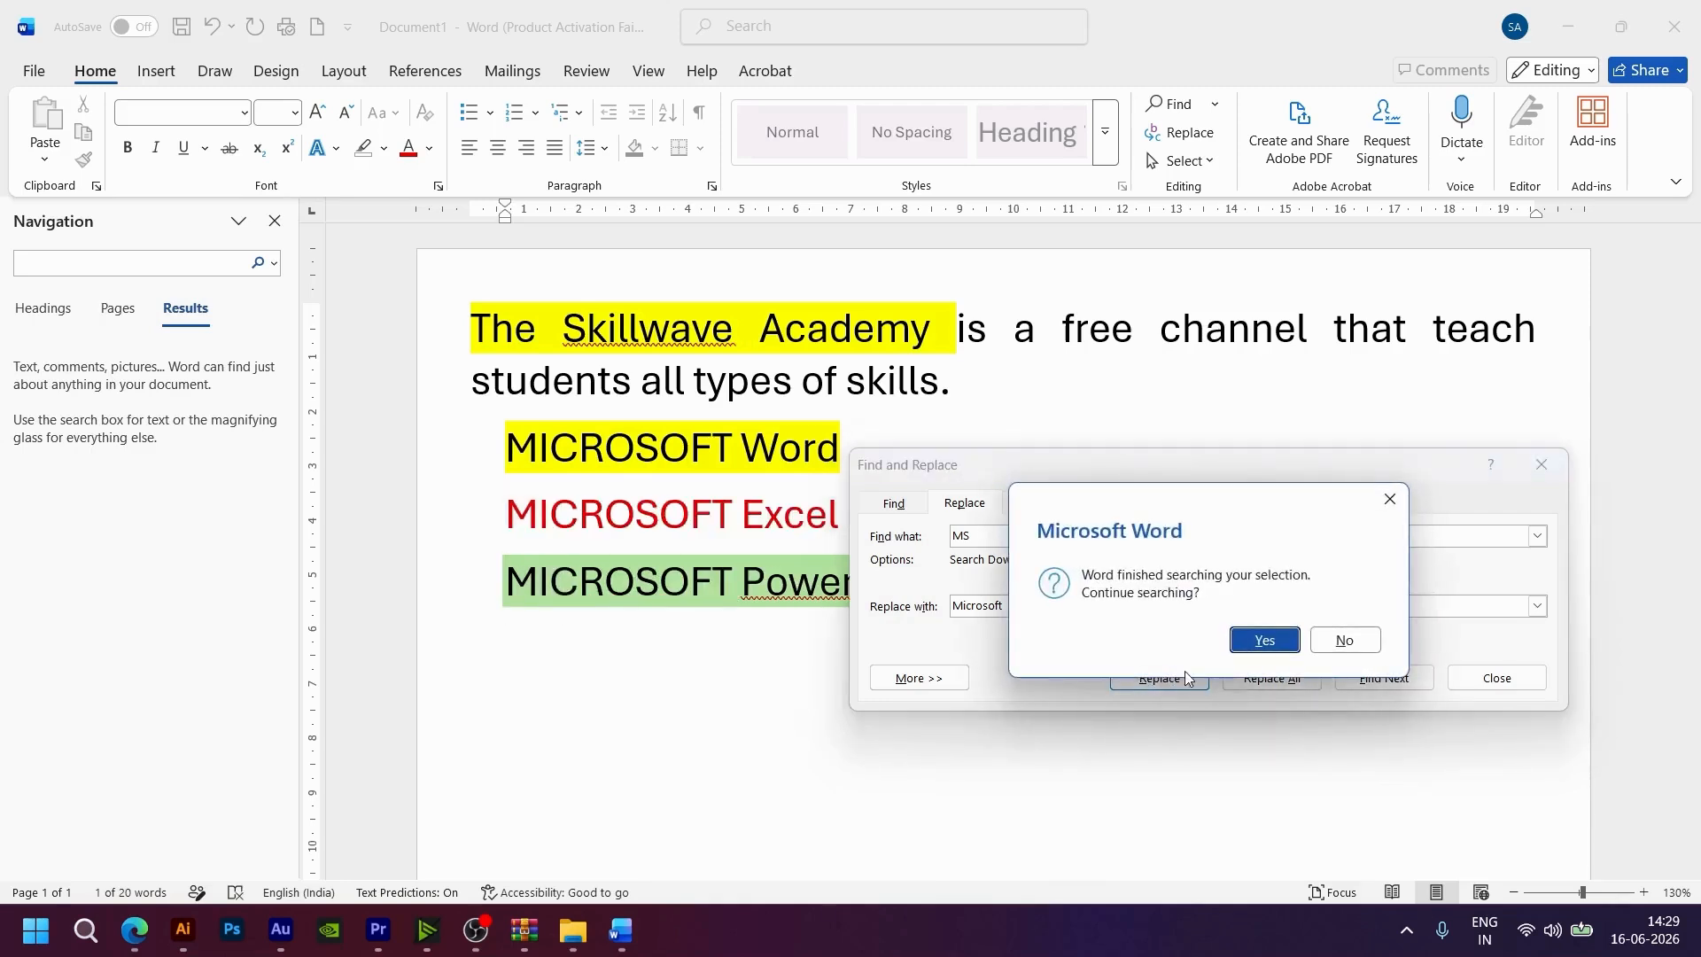
{"action": "left_click", "coordinate": [1260, 642]}
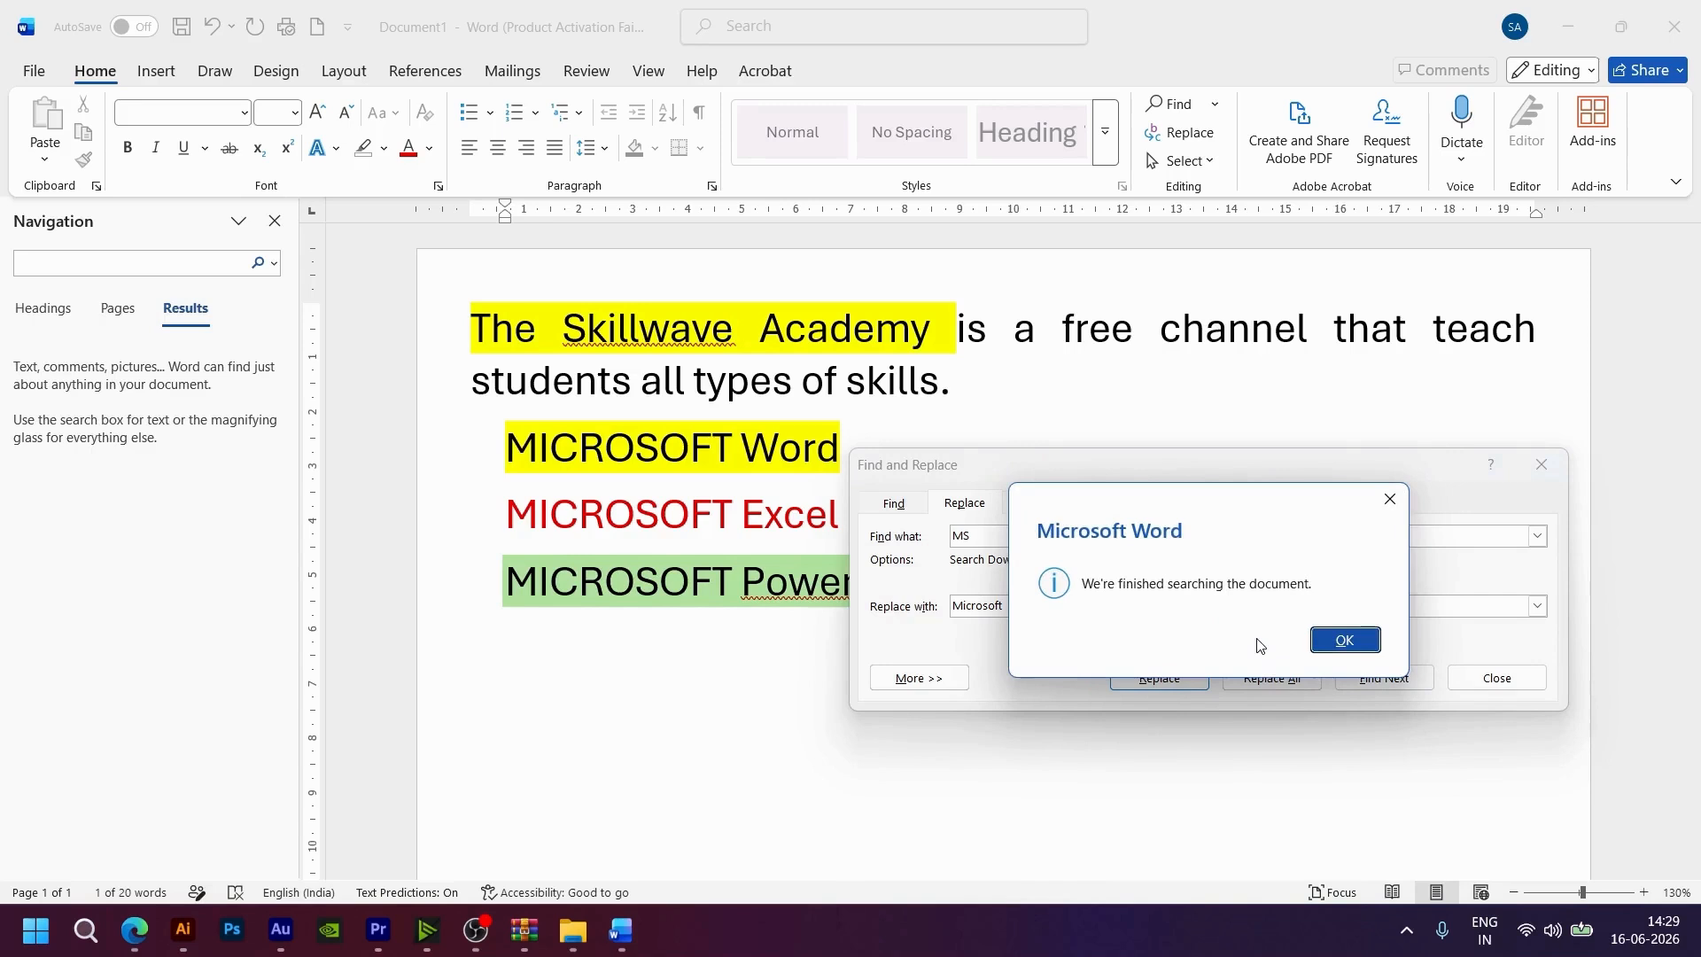
{"action": "left_click", "coordinate": [1346, 640]}
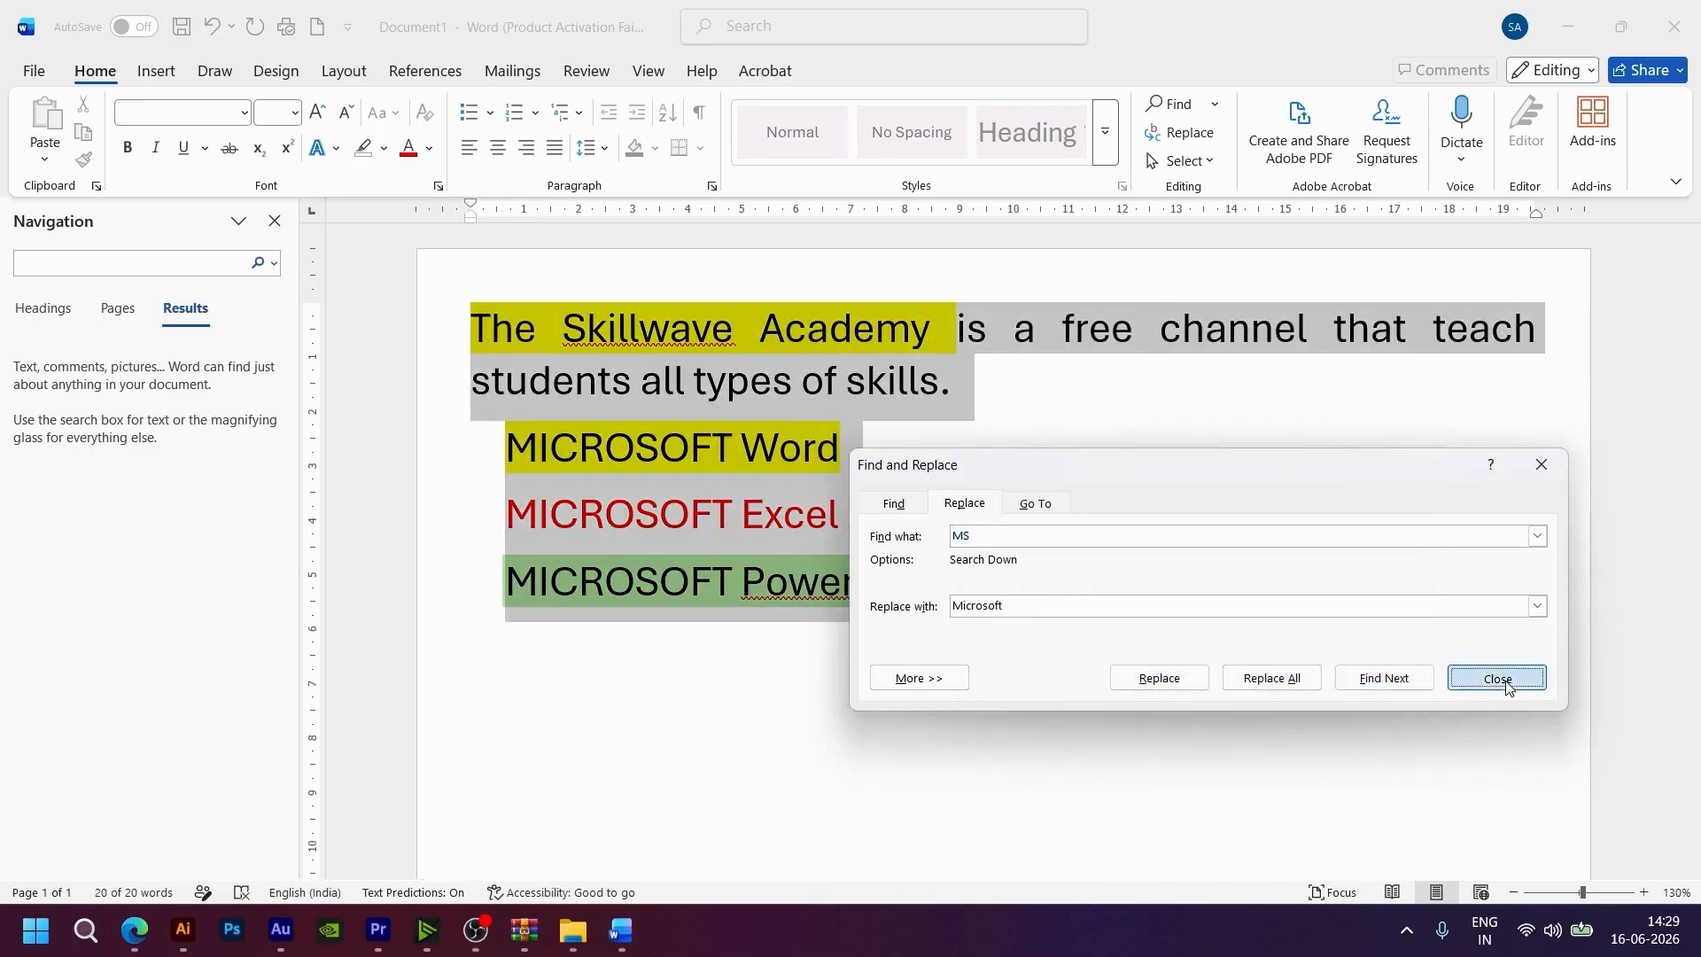
{"action": "left_click", "coordinate": [1496, 678]}
- Check the replaced word in the Powerpoint line and undo the replacements in all three list lines
{"action": "left_click", "coordinate": [873, 668]}
{"action": "left_click", "coordinate": [692, 585]}
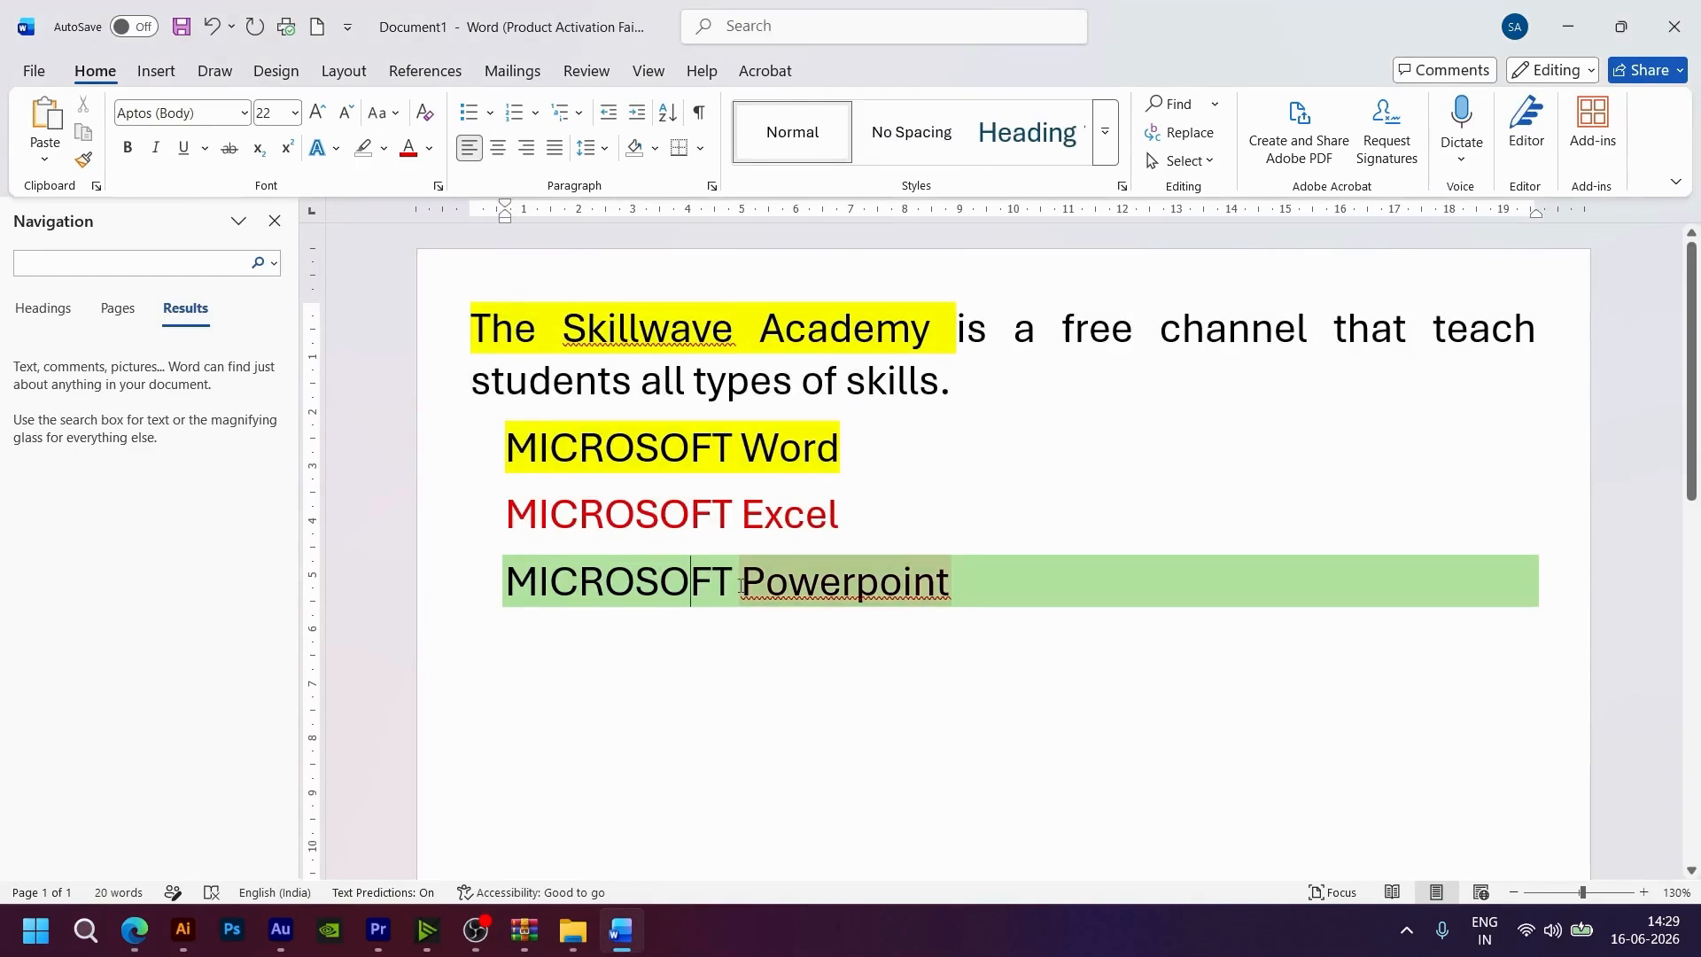
{"action": "left_click_drag", "start_coordinate": [733, 583], "coordinate": [540, 580]}
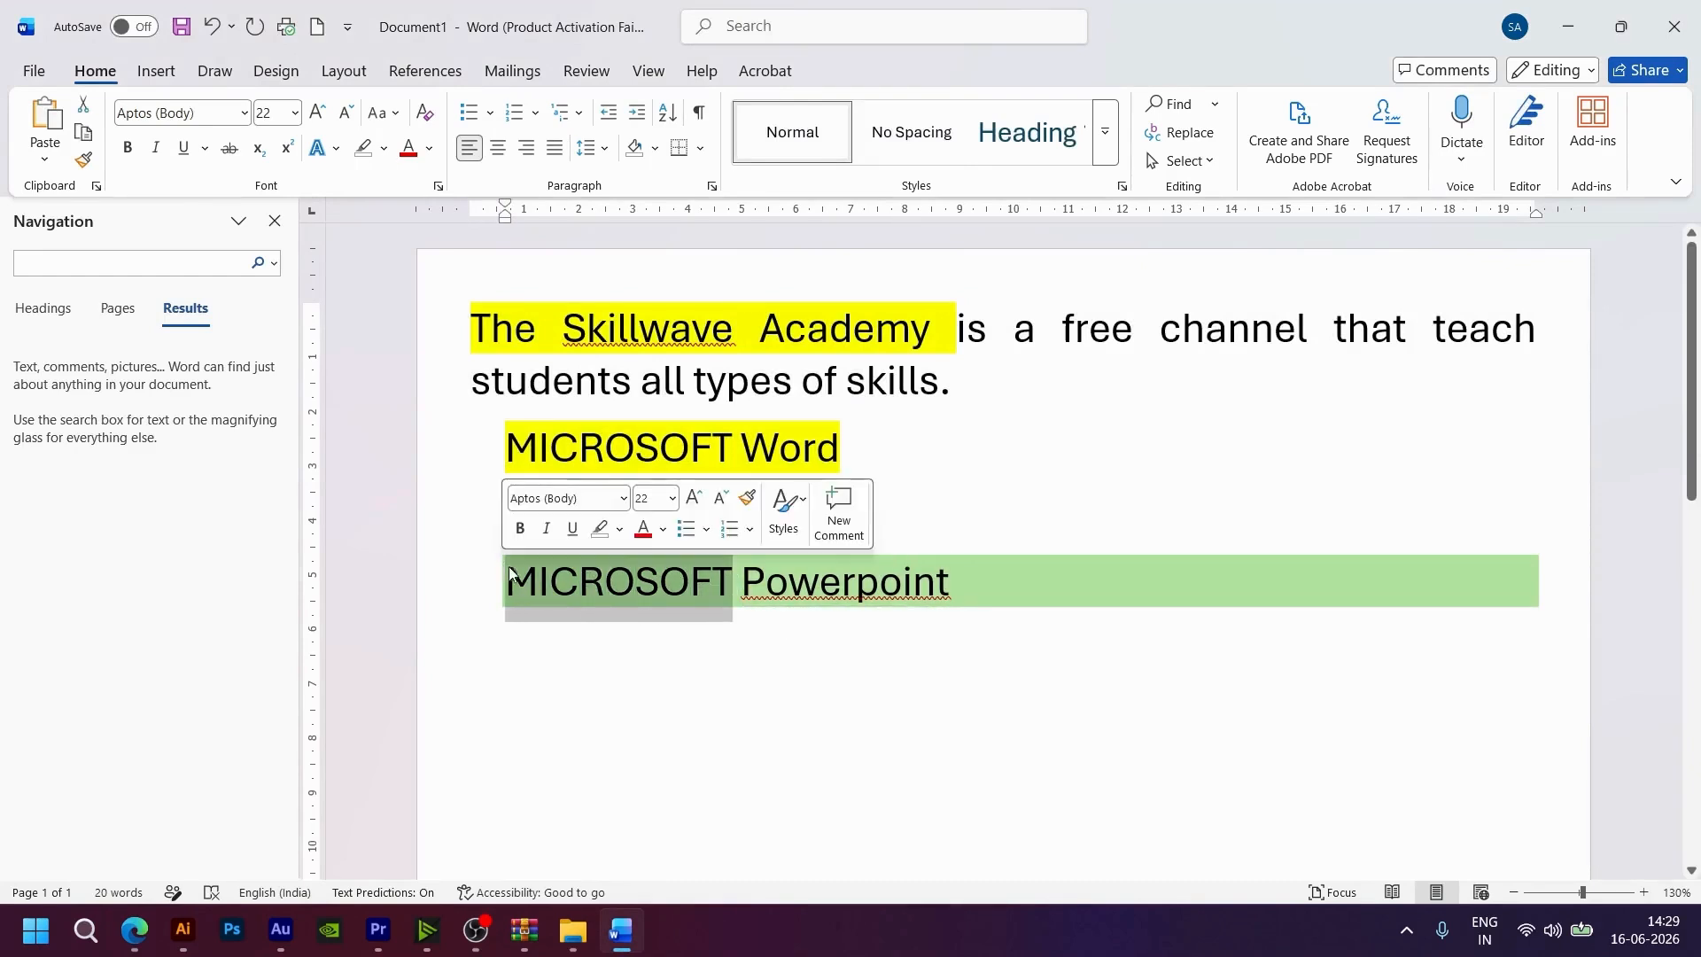
{"action": "left_click", "coordinate": [592, 592]}
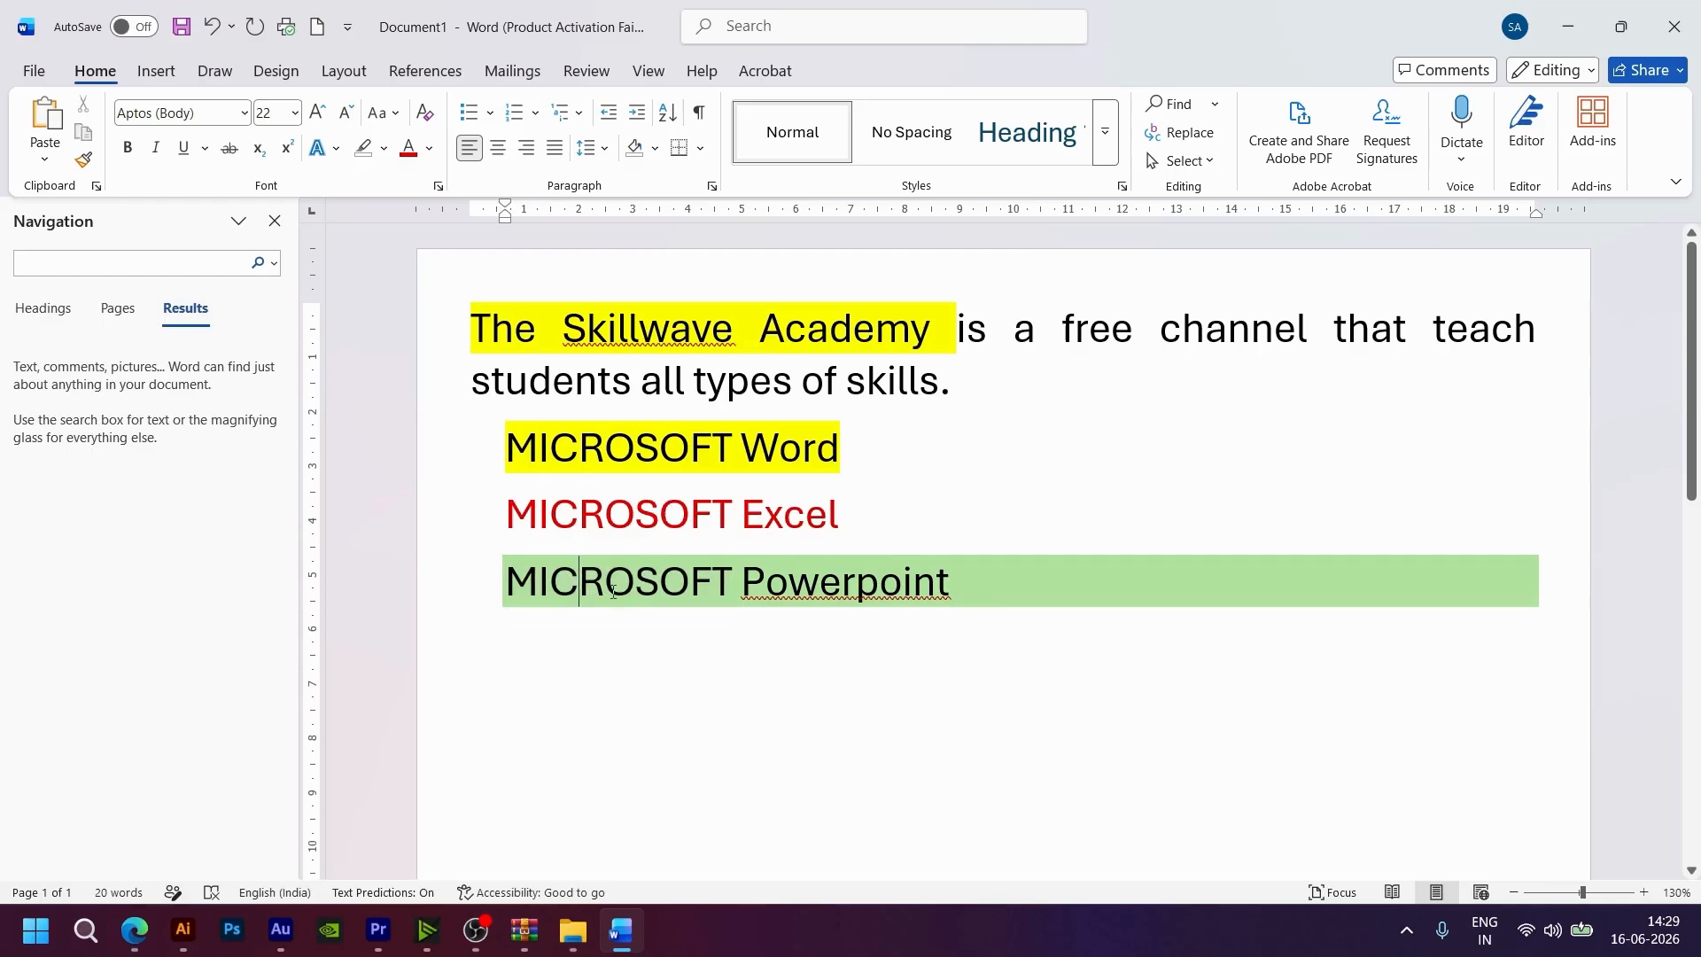
{"action": "key", "text": "ctrl+z"}
{"action": "key", "text": "ctrl+z"}
{"action": "key", "text": "ctrl+z"}
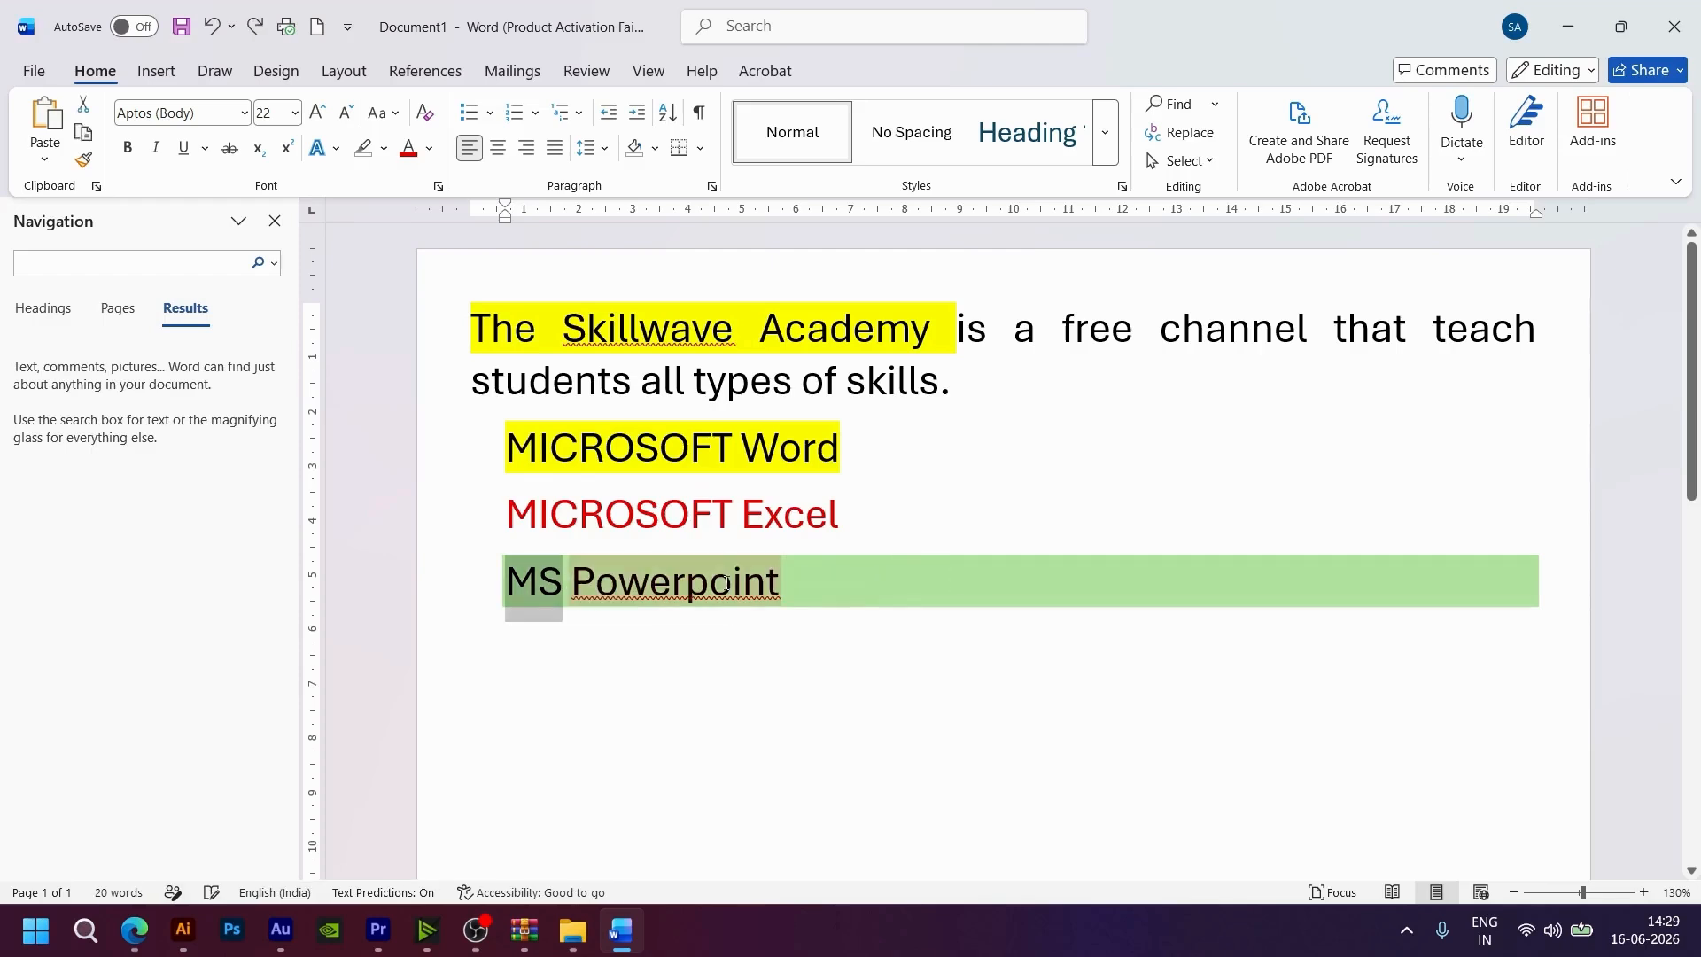
{"action": "left_click", "coordinate": [816, 581]}
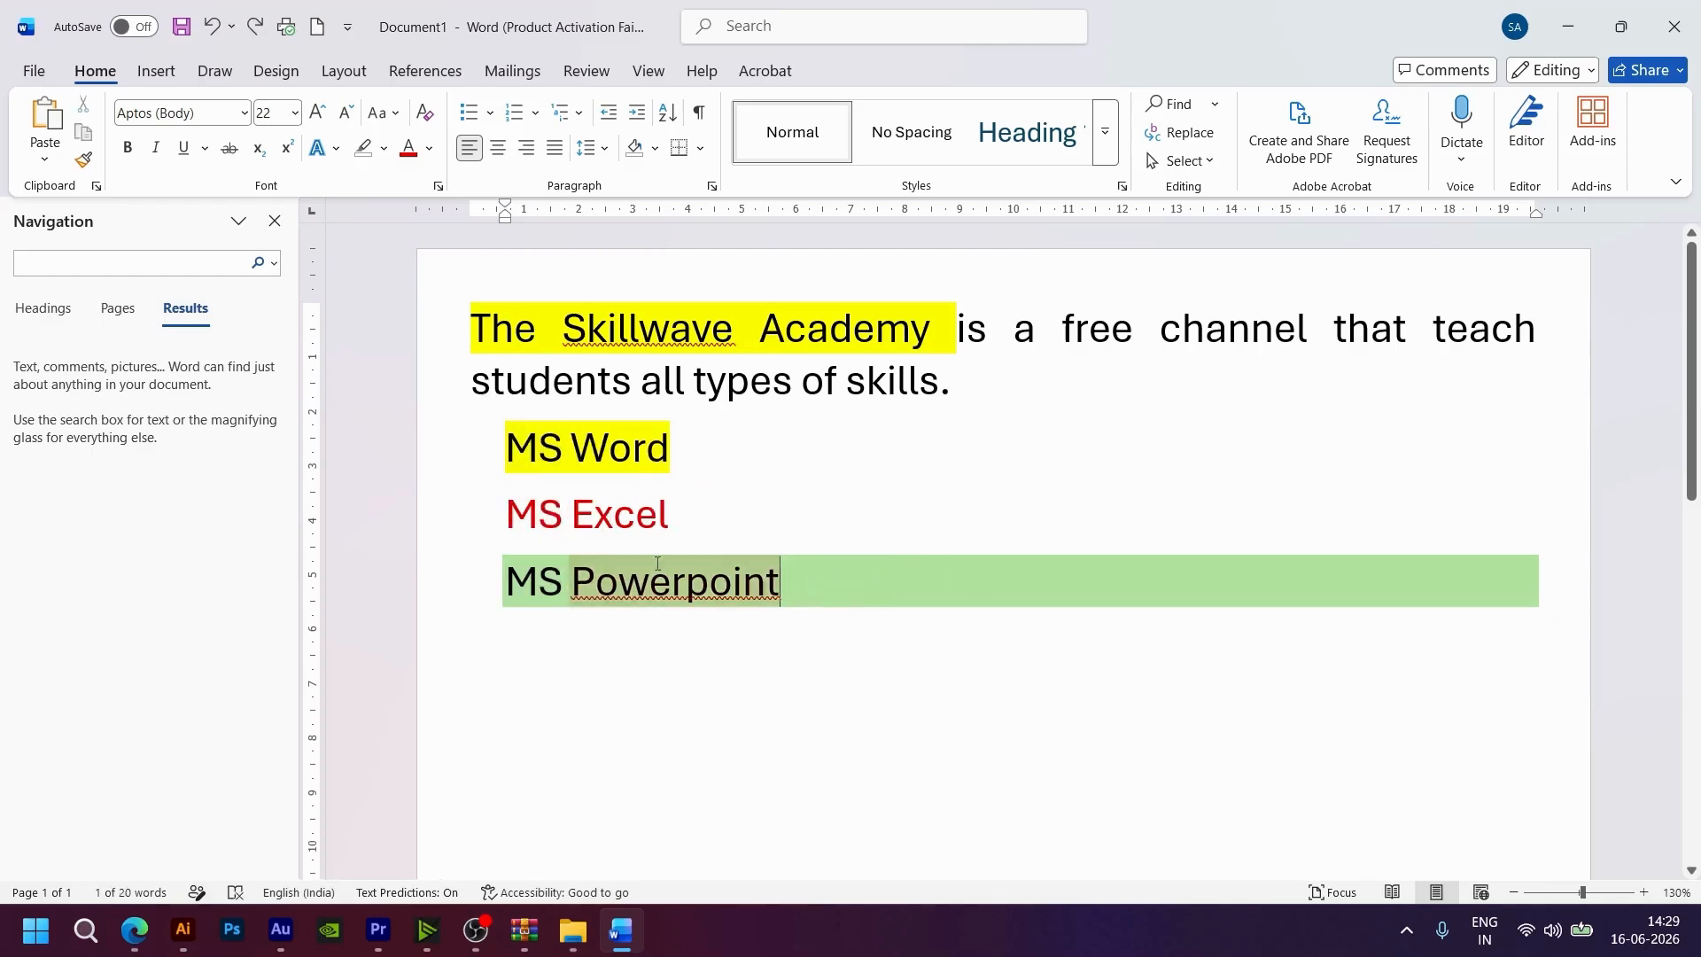
- Select the three lines from "MS Word" to "MS Powerpoint" and close the document search pane
{"action": "left_click_drag", "start_coordinate": [786, 585], "coordinate": [510, 450]}
{"action": "left_click", "coordinate": [1182, 161]}
{"action": "left_click", "coordinate": [1062, 536]}
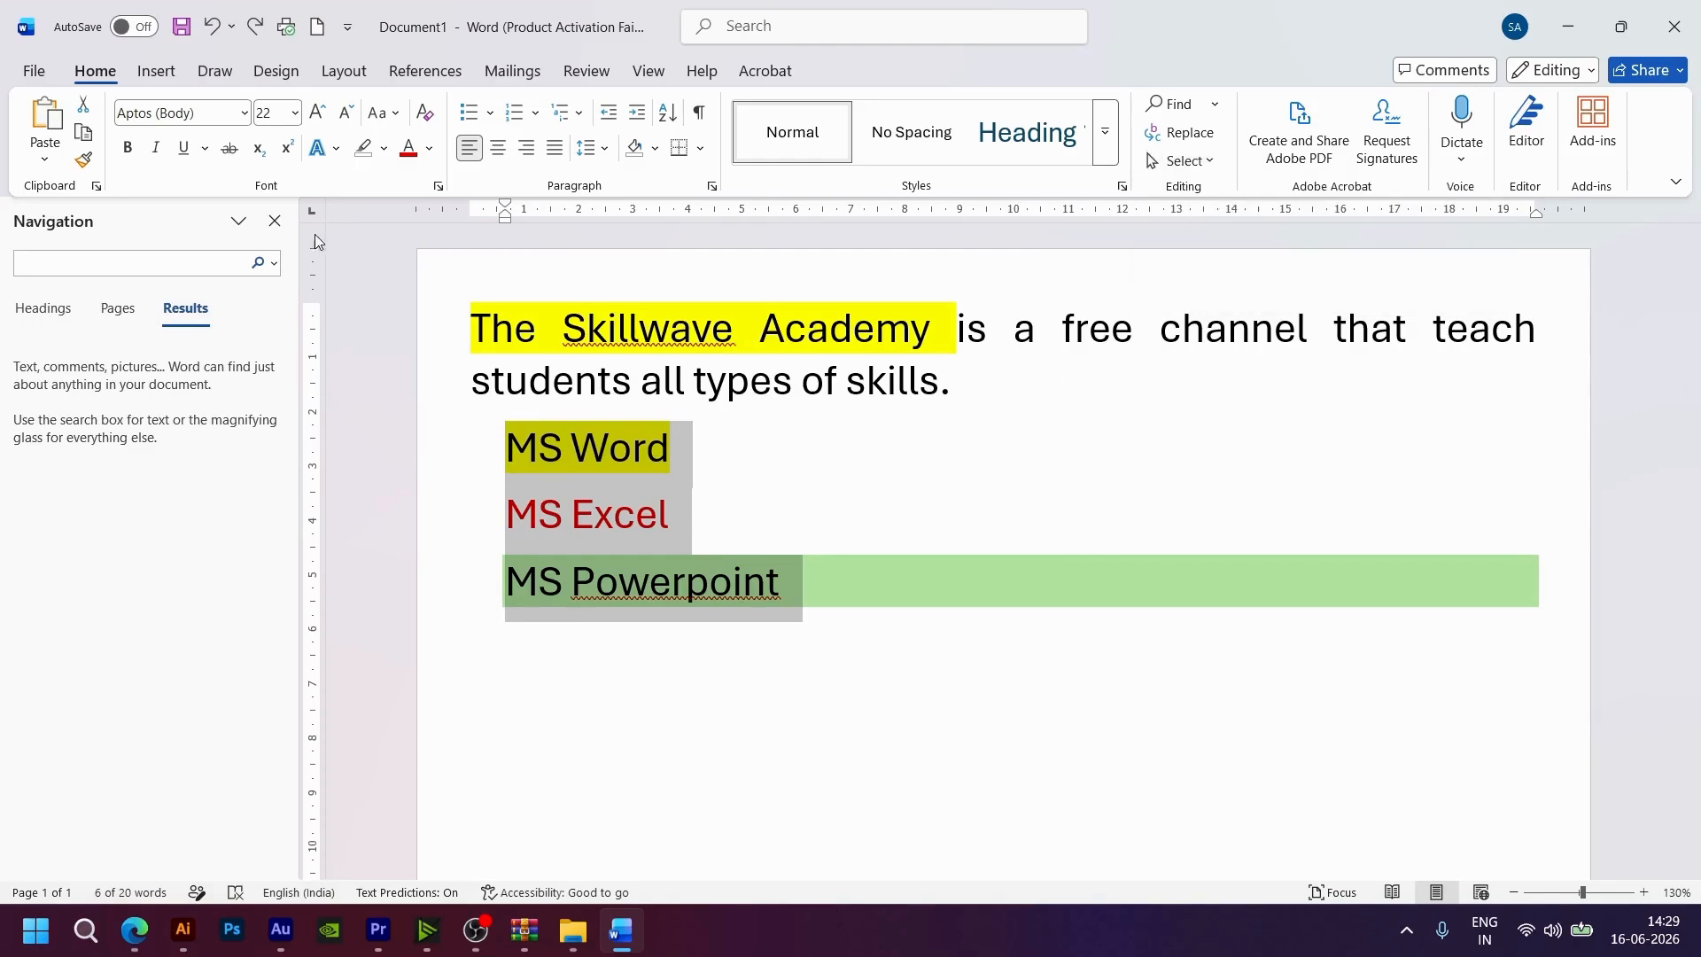
{"action": "left_click", "coordinate": [274, 220]}
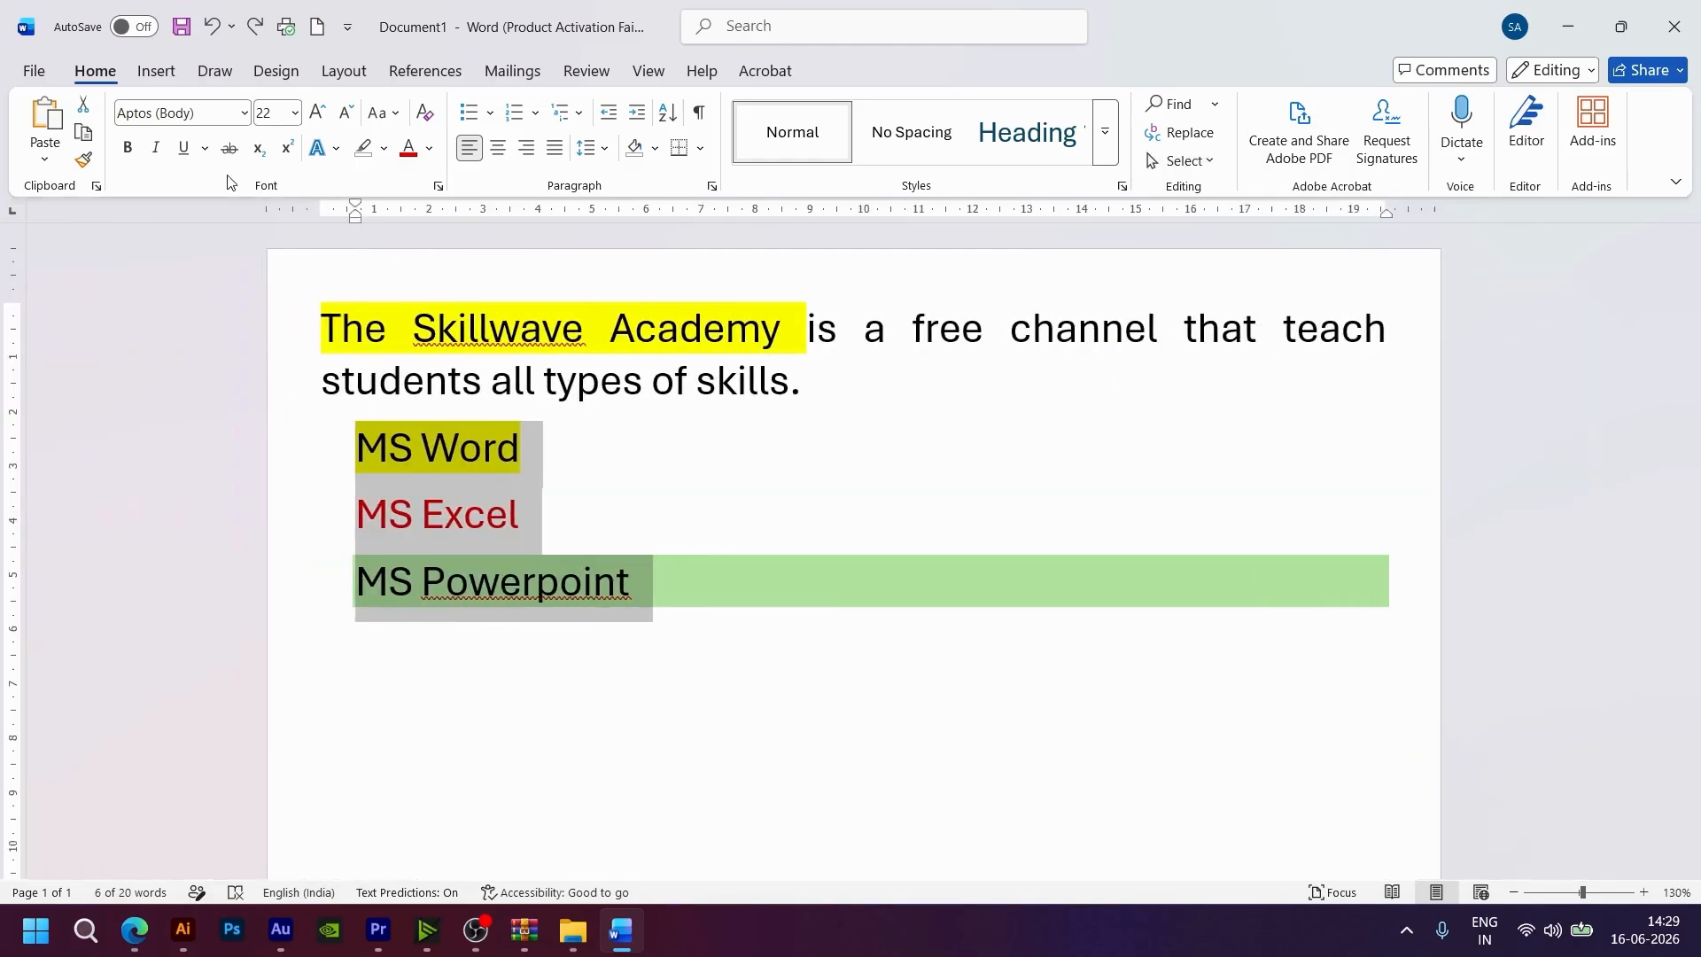
- Insert a blank page below the list and a page break at the end of the "MS Powerpoint" line
{"action": "left_click", "coordinate": [156, 71]}
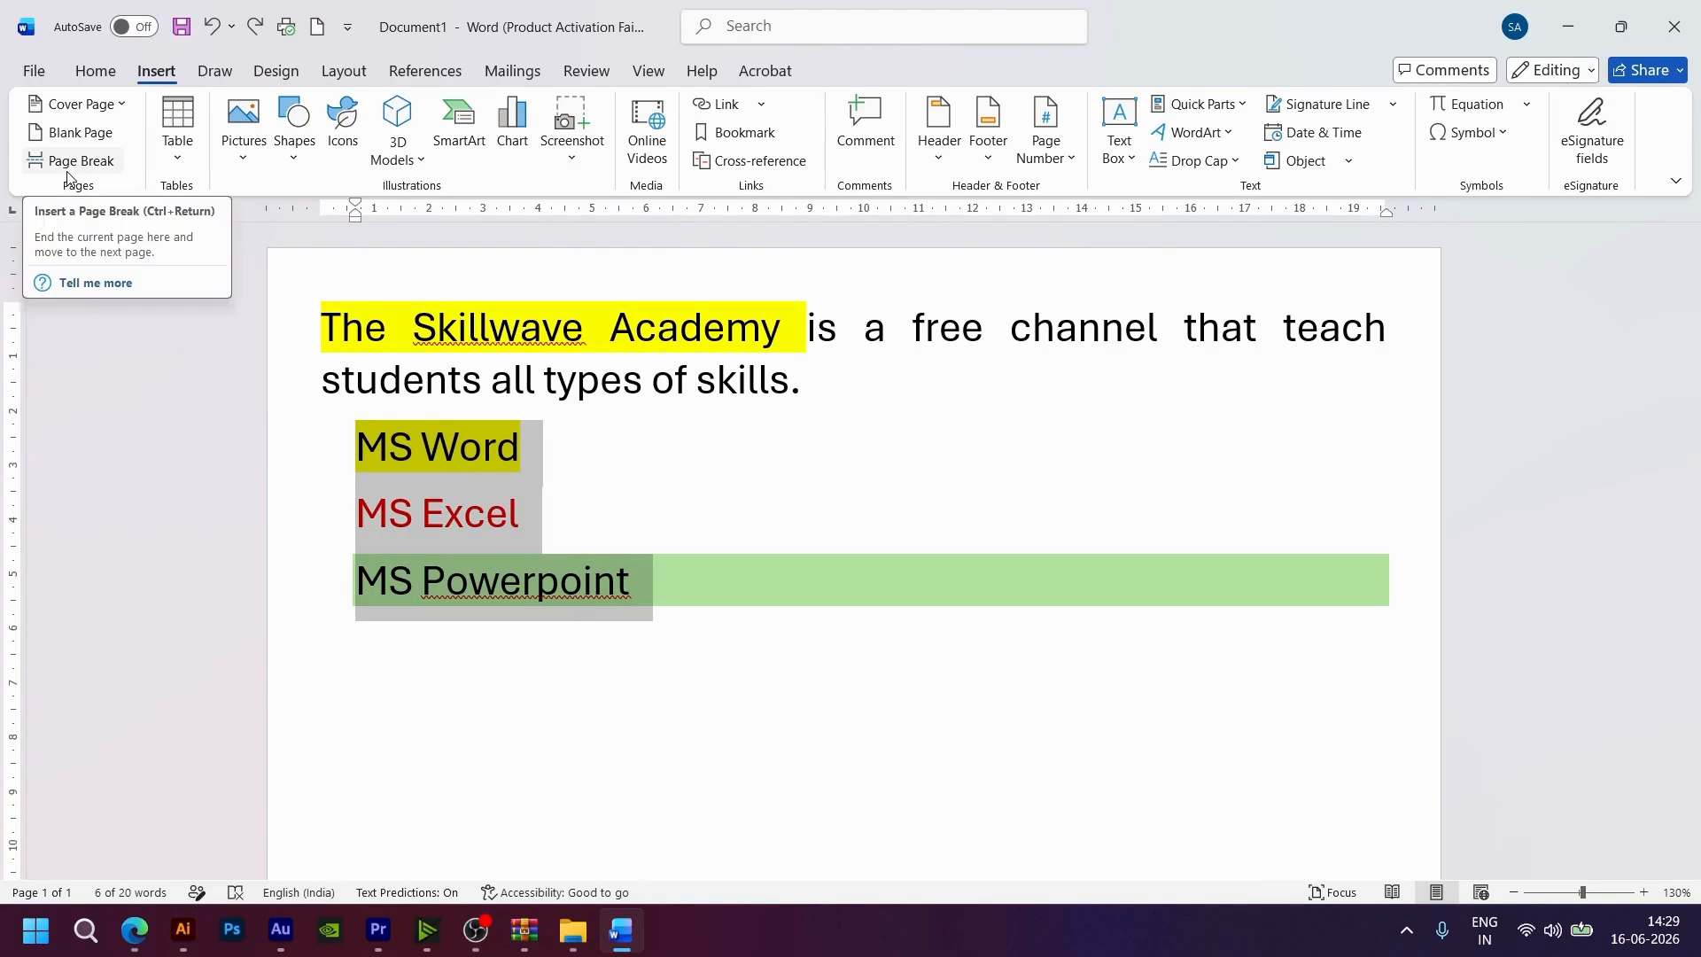
{"action": "left_click", "coordinate": [875, 705]}
{"action": "scroll", "coordinate": [875, 705], "scroll_direction": "down", "scroll_amount": 8, "text": "ctrl"}
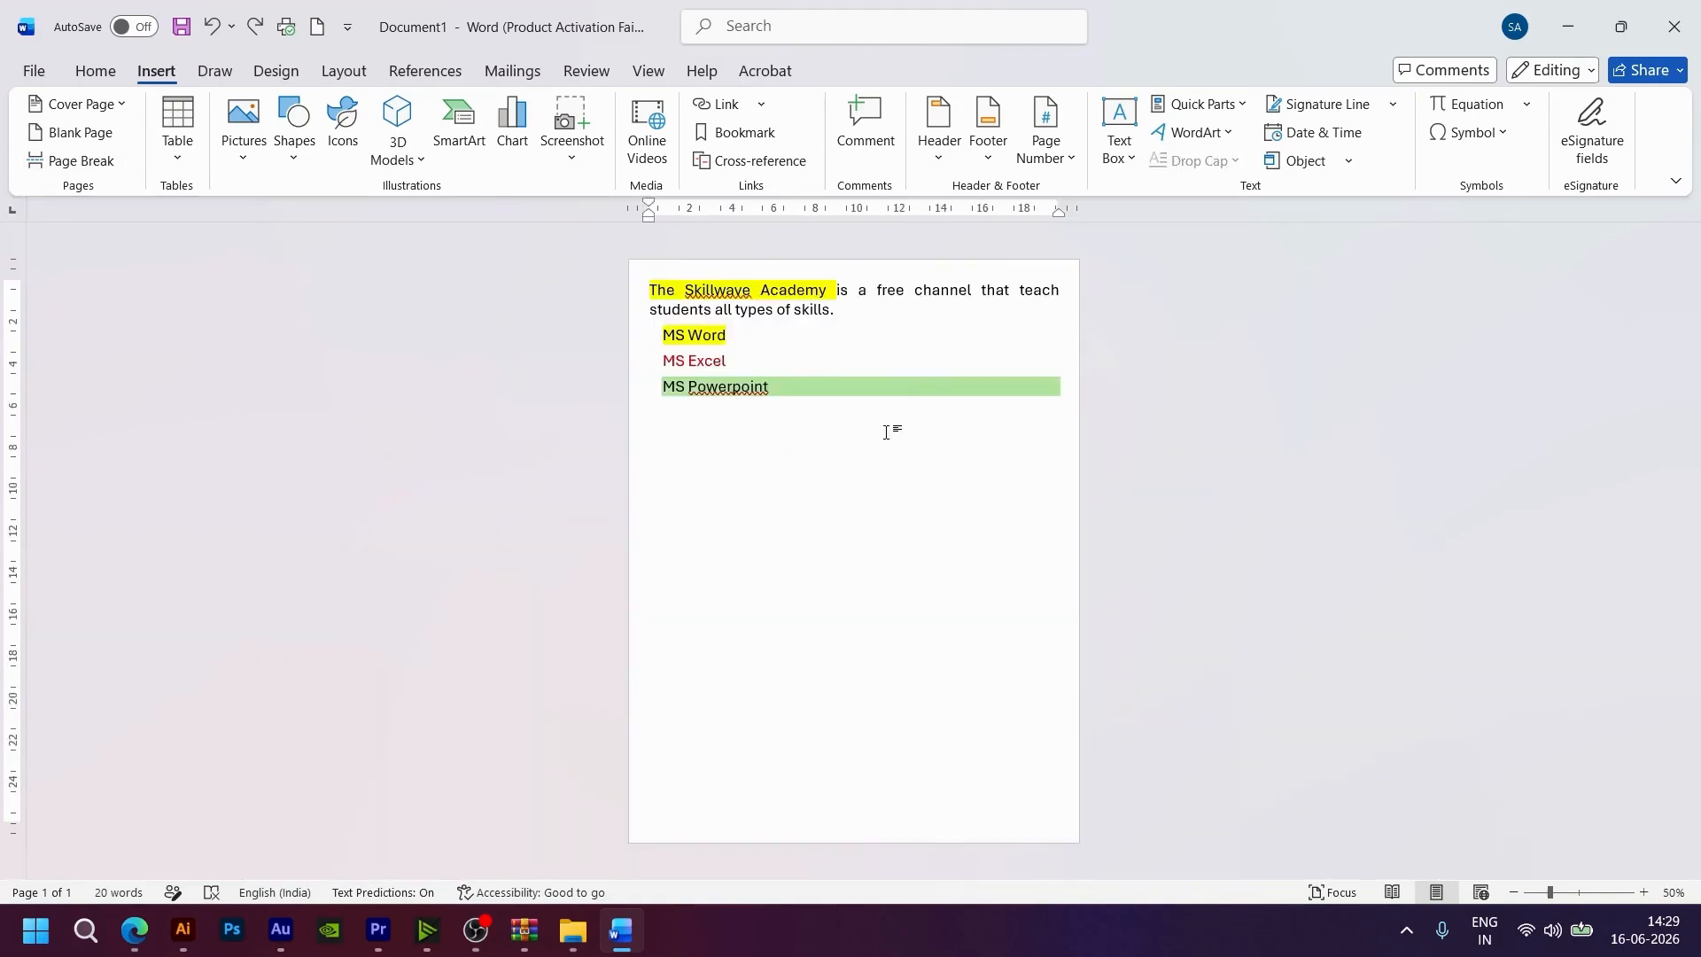
{"action": "left_click", "coordinate": [62, 141]}
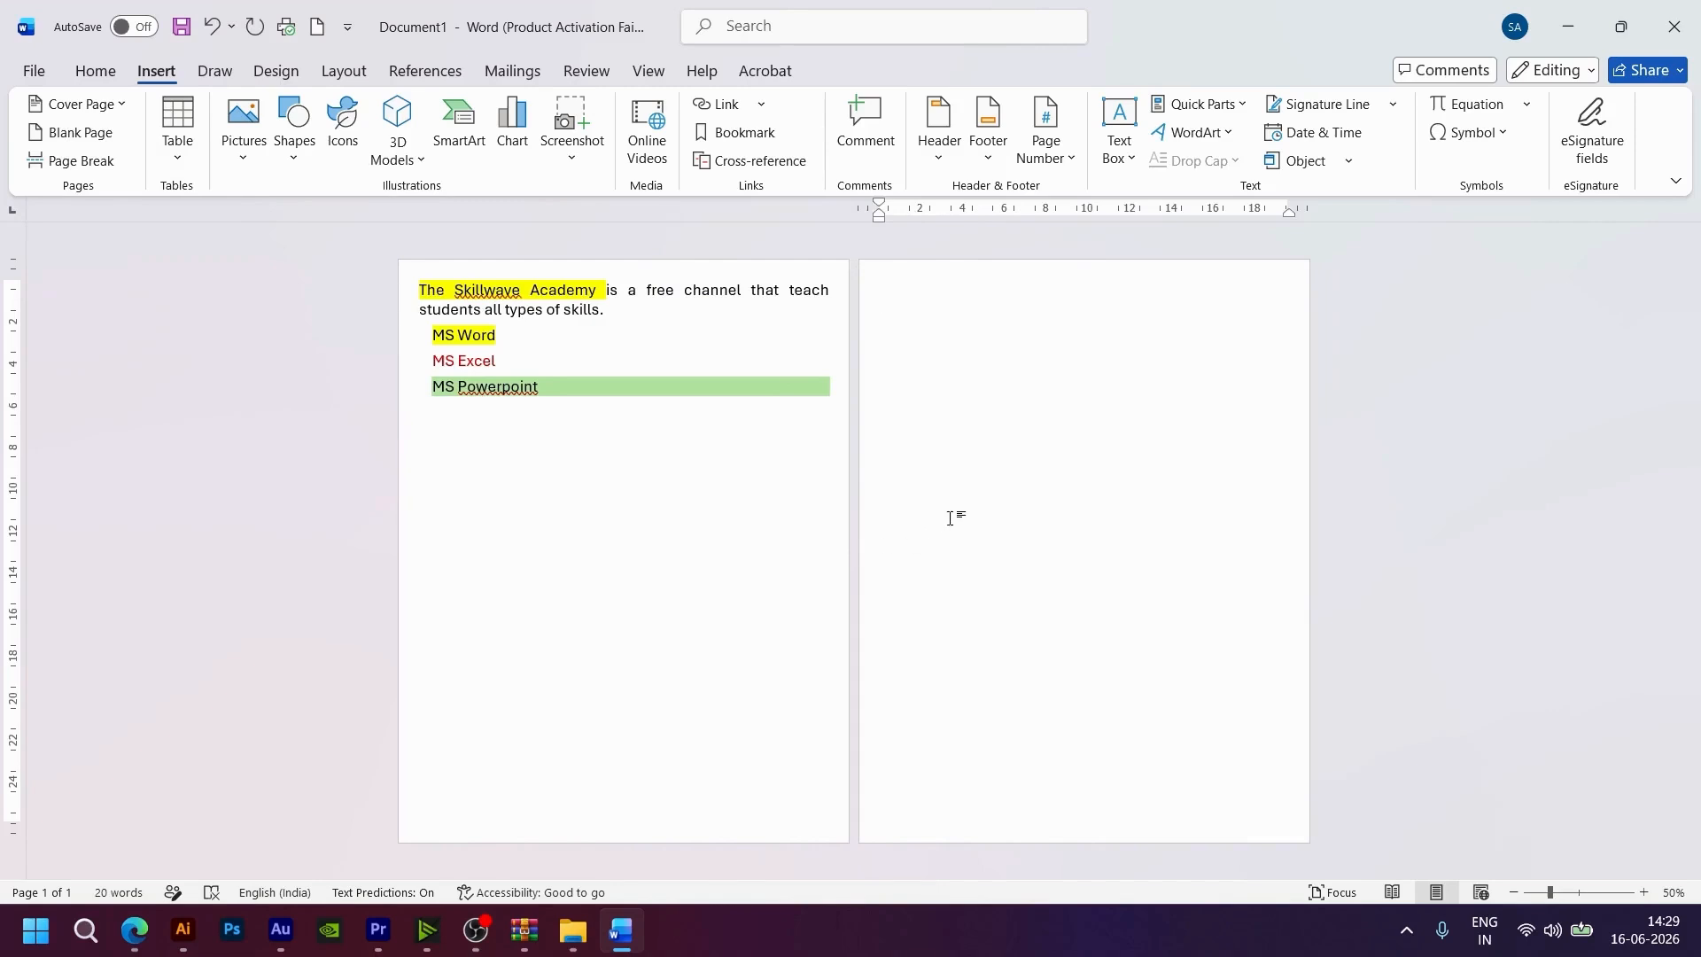
{"action": "left_click", "coordinate": [556, 390]}
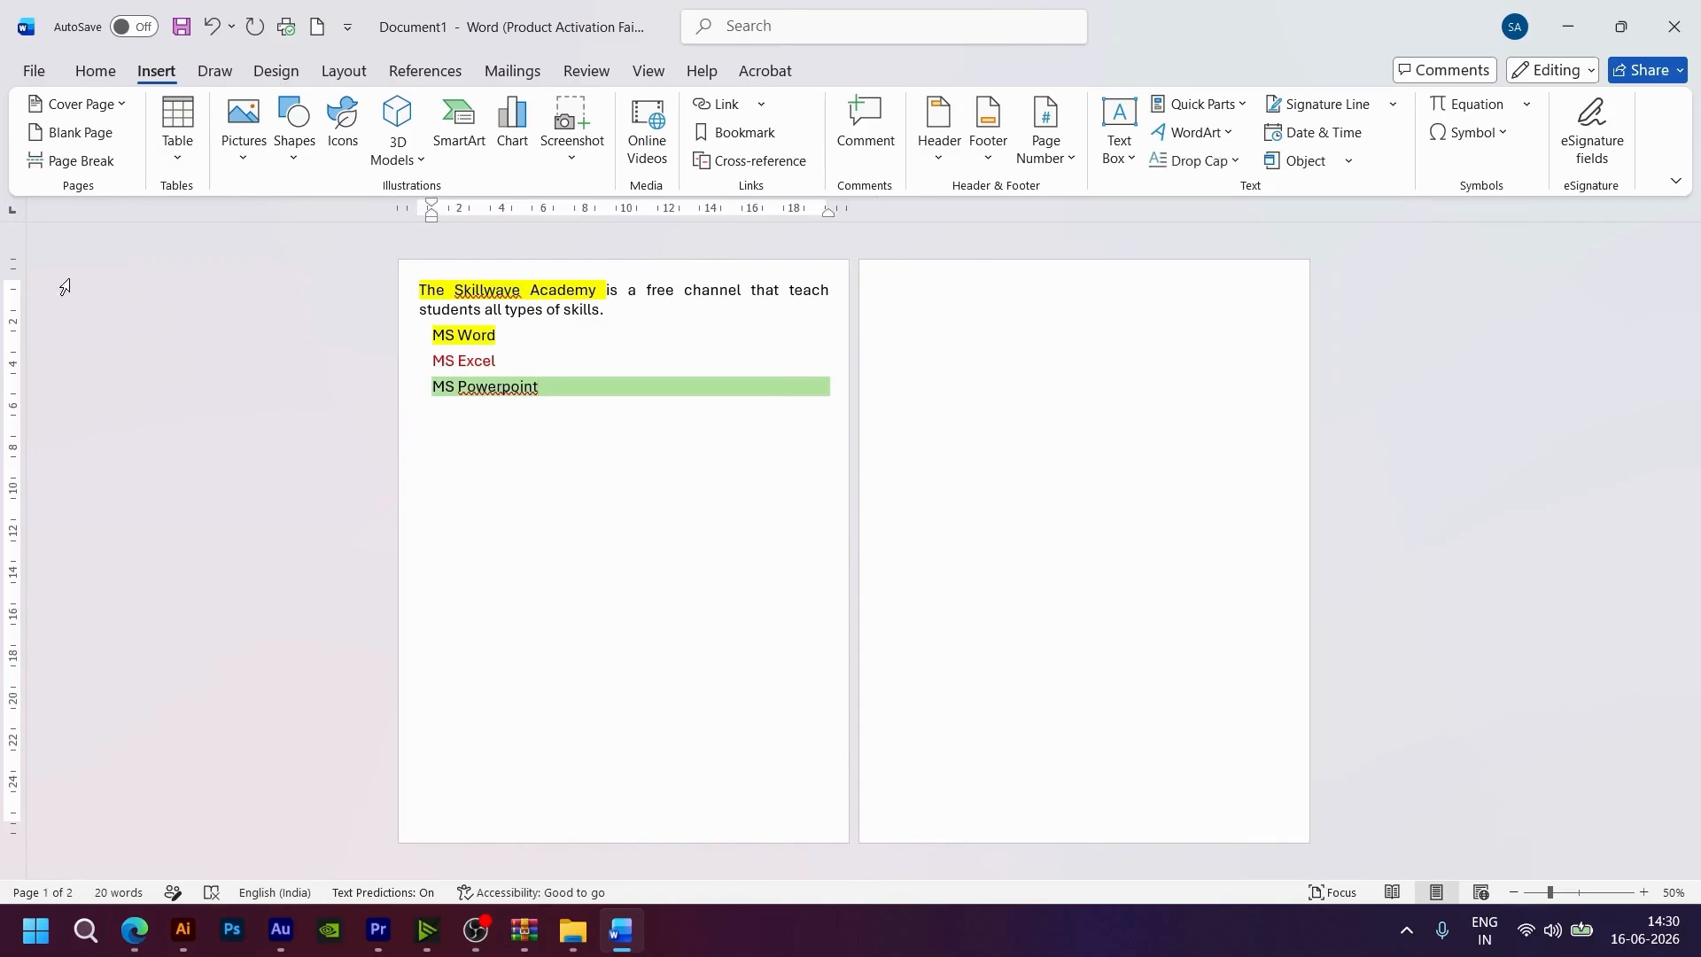
{"action": "left_click", "coordinate": [79, 162]}
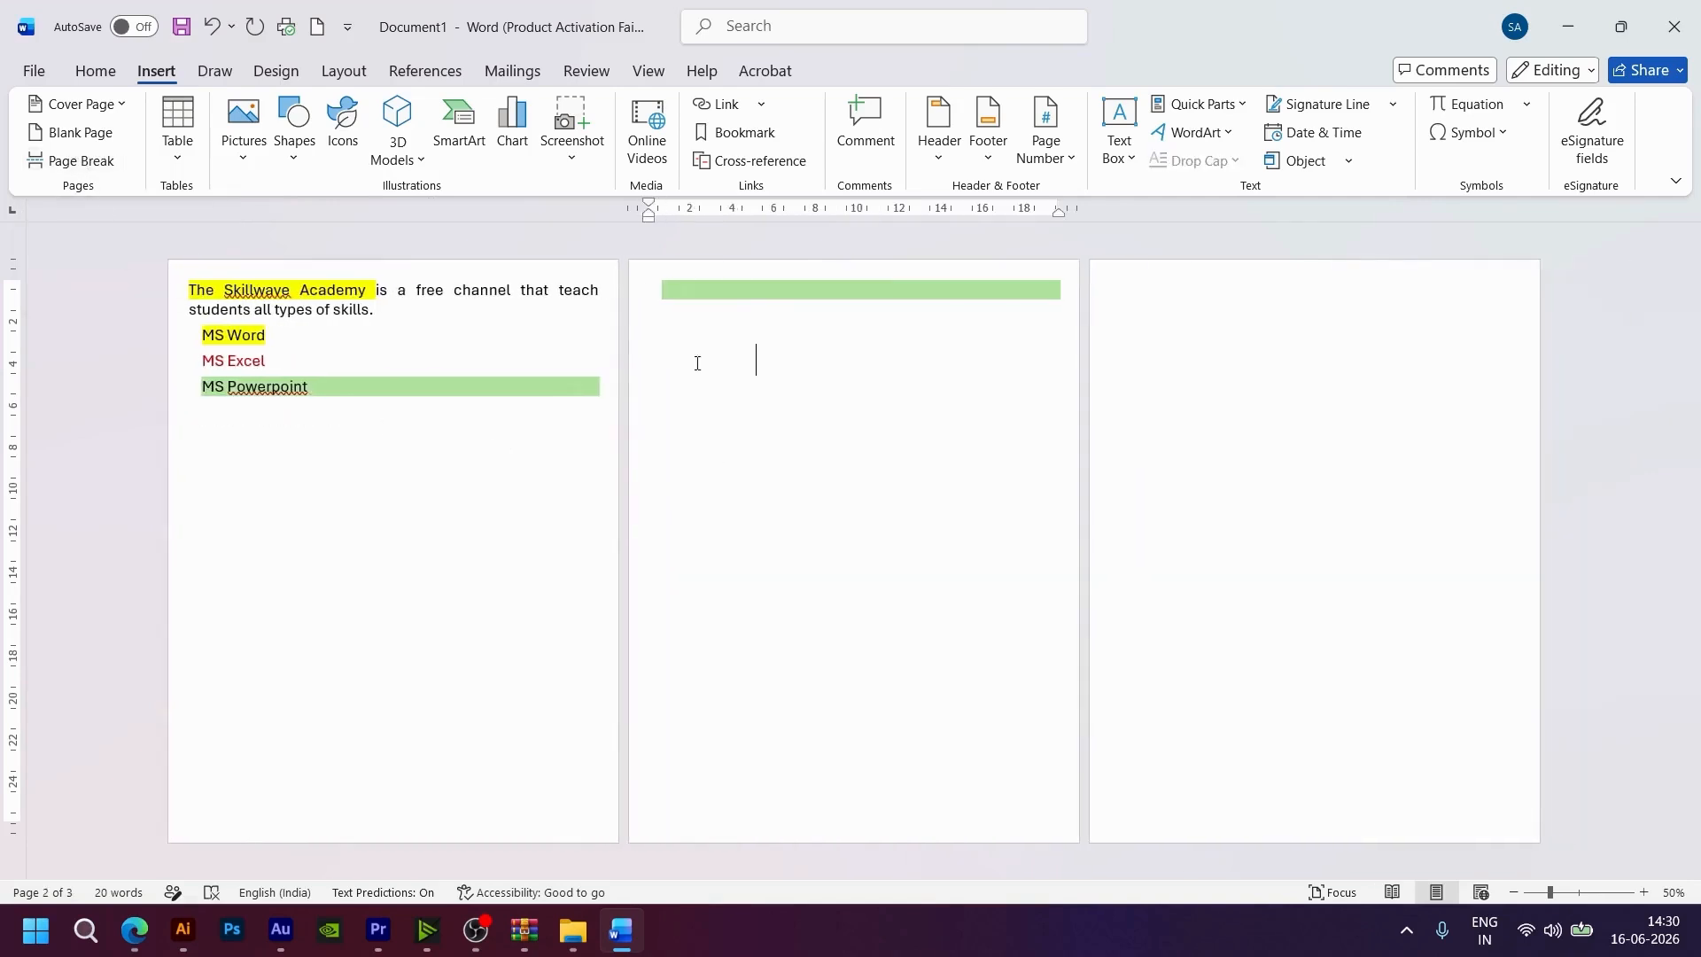
- Check the cursor positions on the first two pages and undo the inserted page break and blank page
{"action": "left_click", "coordinate": [374, 454]}
{"action": "left_click", "coordinate": [671, 335]}
{"action": "left_click", "coordinate": [368, 436]}
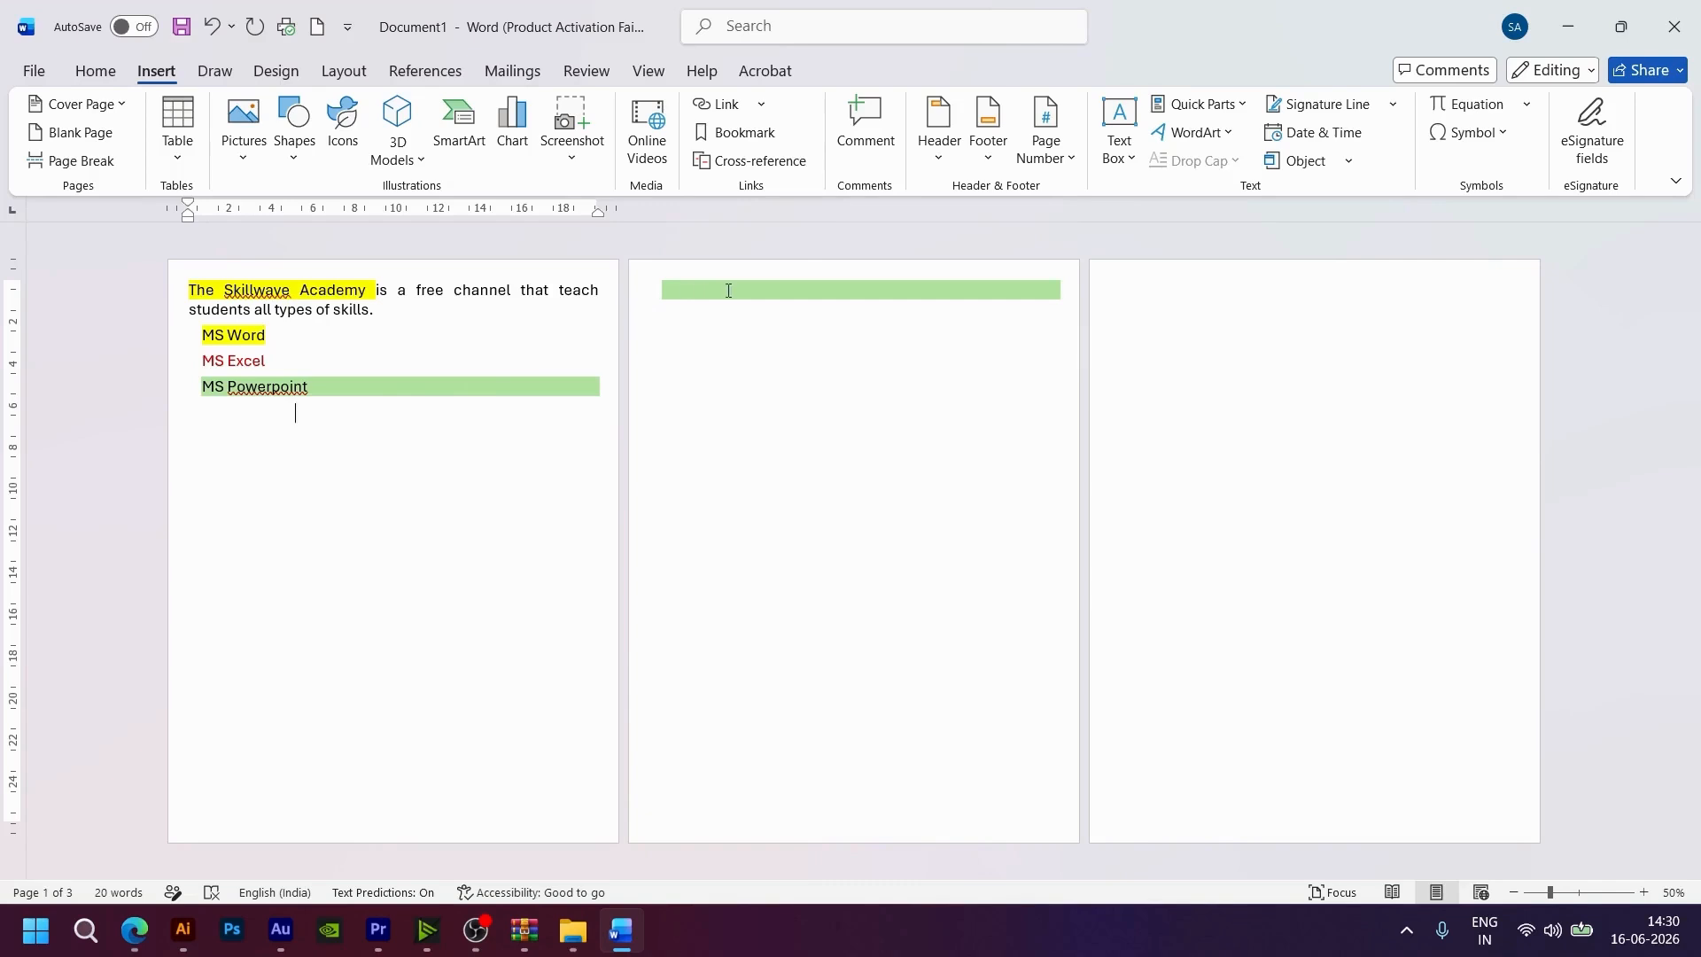
{"action": "left_click", "coordinate": [699, 339]}
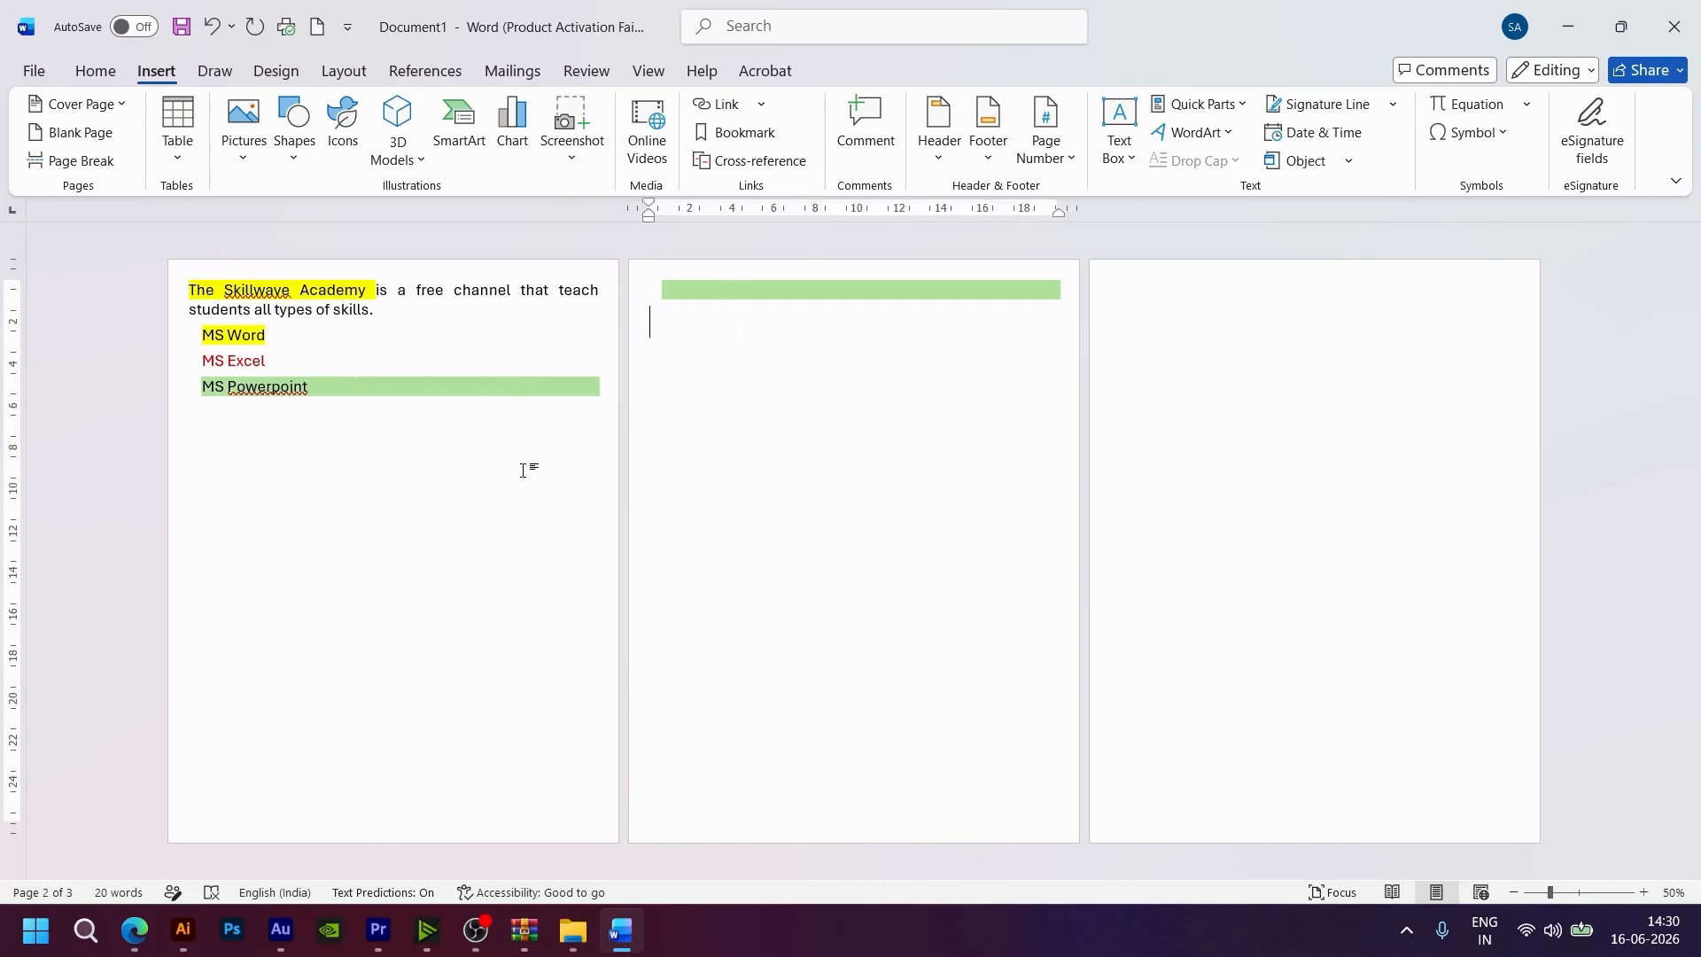
{"action": "key", "text": "ctrl+z"}
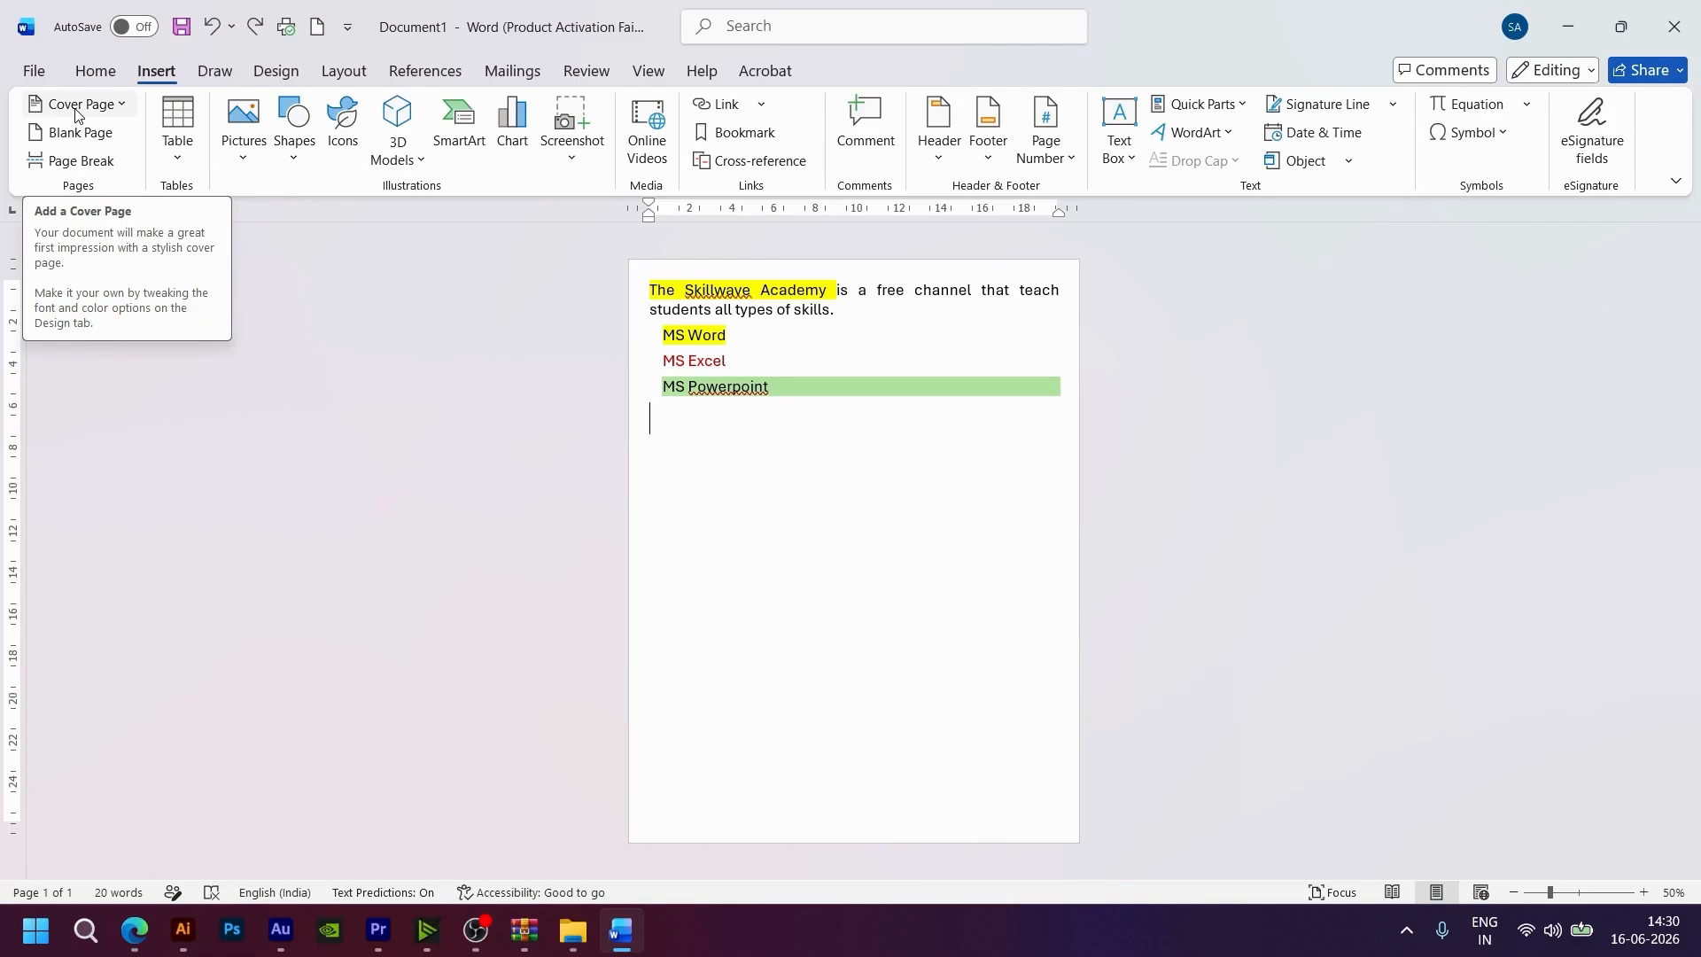
- Try the built-in Facet cover page in front of the text and undo it
{"action": "left_click", "coordinate": [122, 107]}
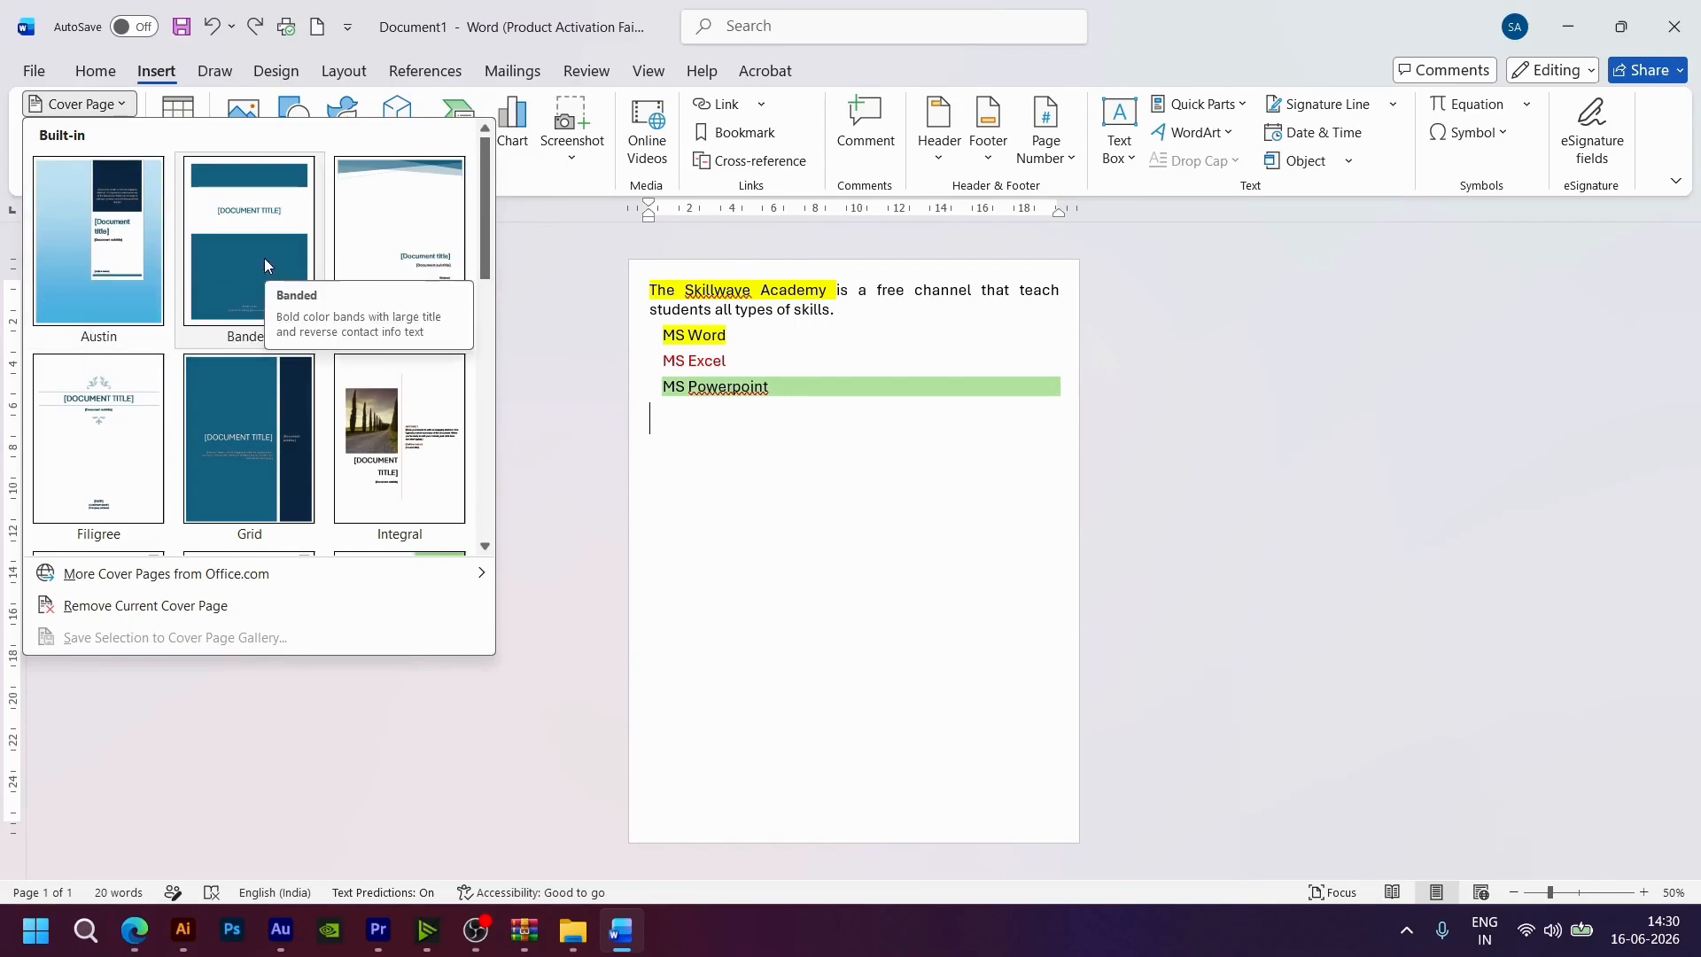
{"action": "left_click", "coordinate": [392, 226]}
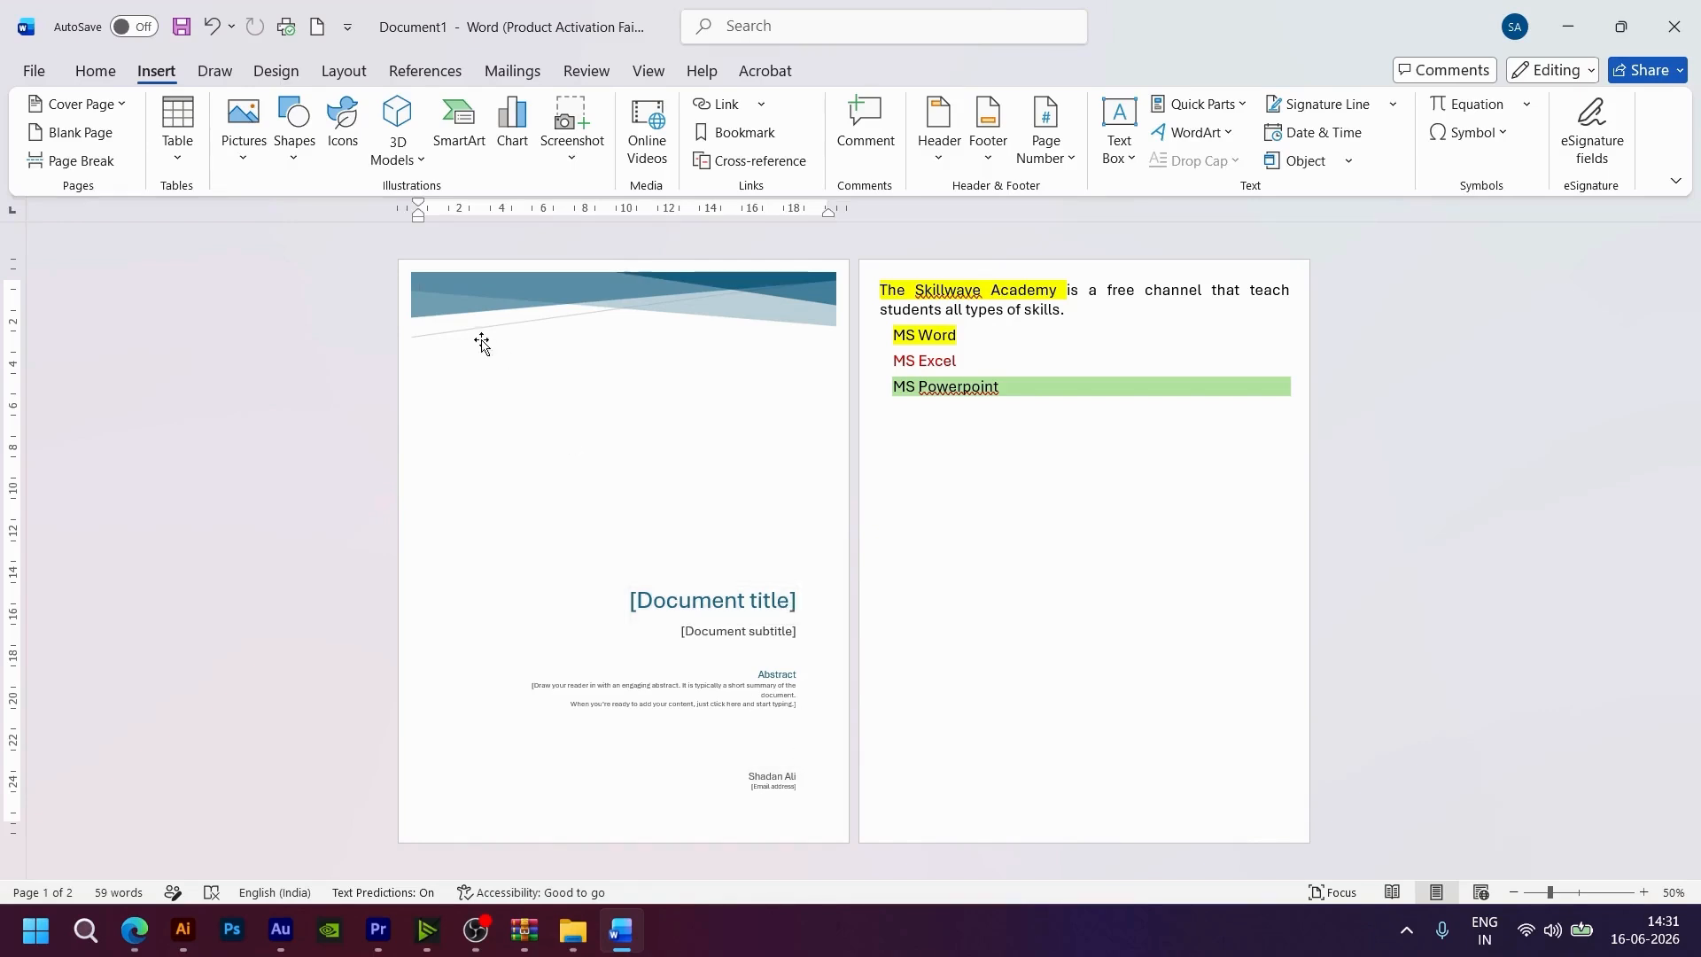
{"action": "key", "text": "ctrl+z"}
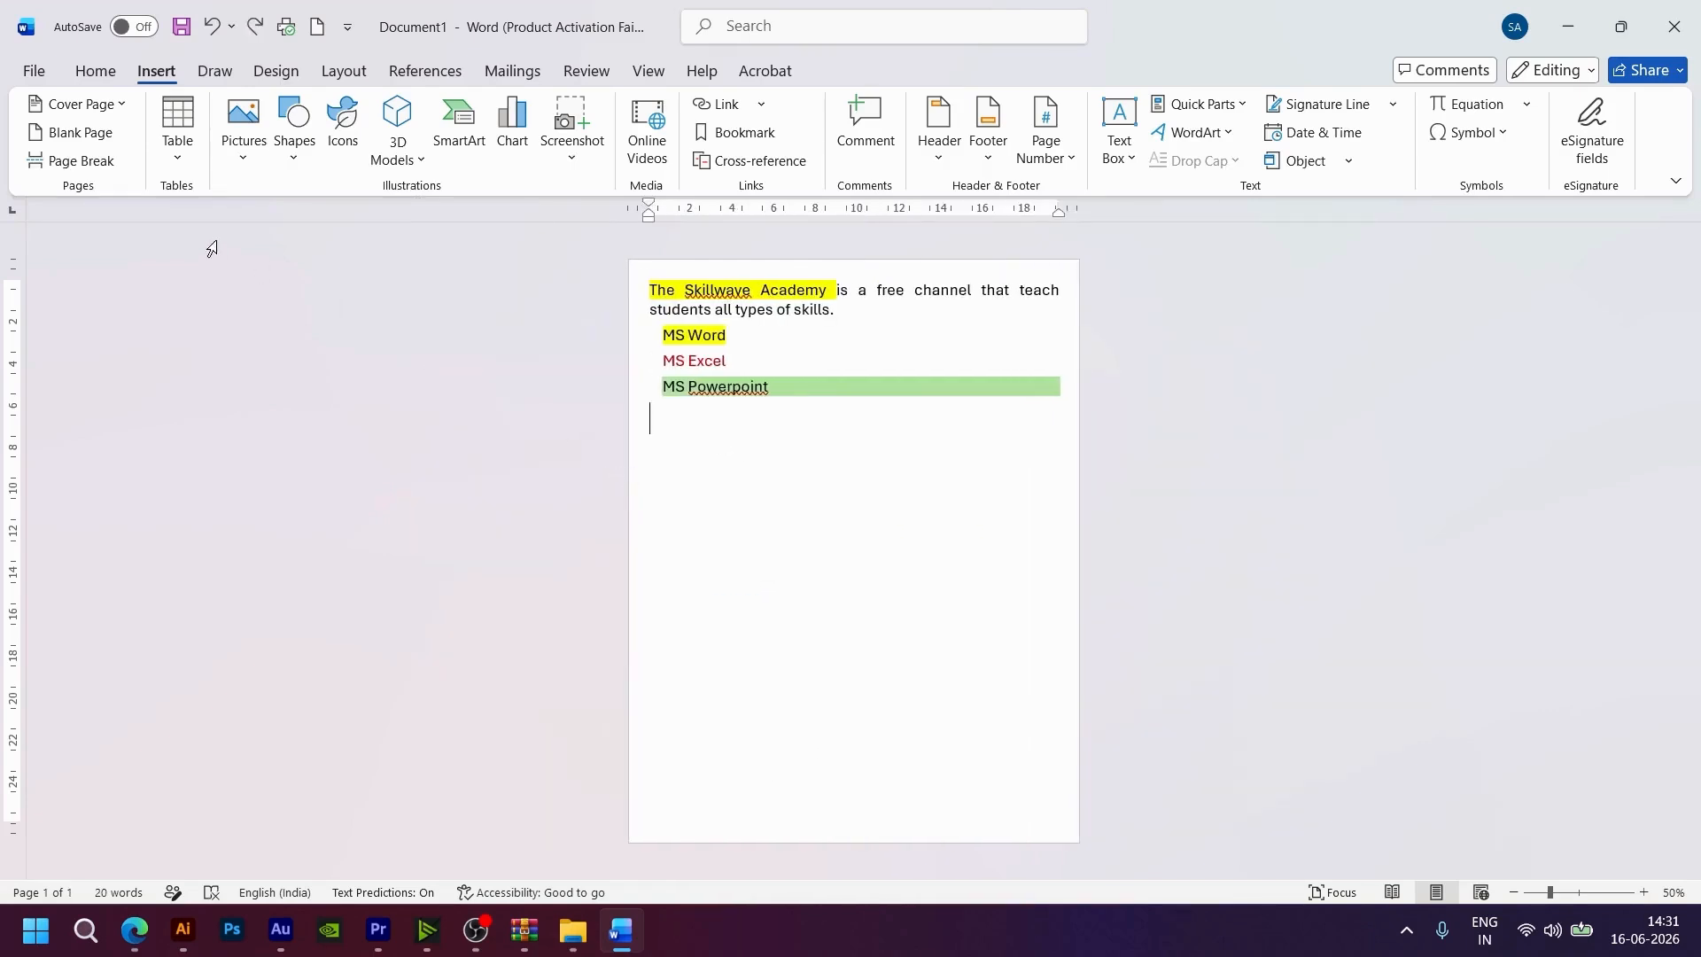
- Insert the built-in Banded cover page in front of the text
{"action": "left_click", "coordinate": [125, 106]}
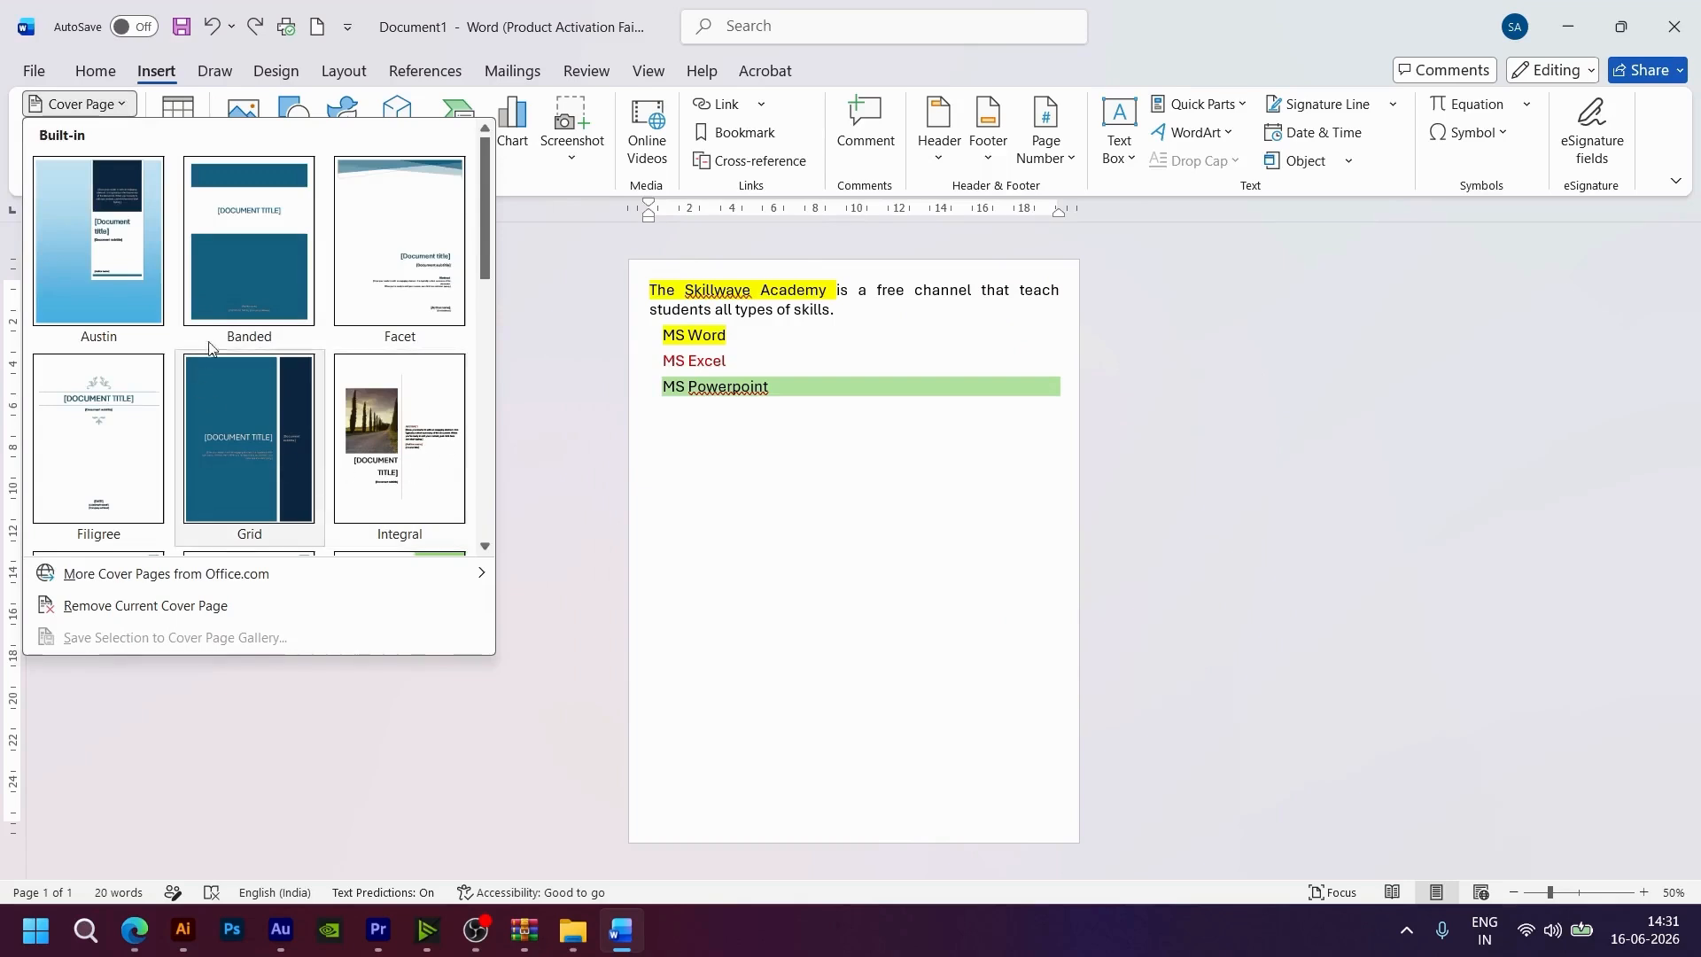
{"action": "left_click", "coordinate": [263, 253]}
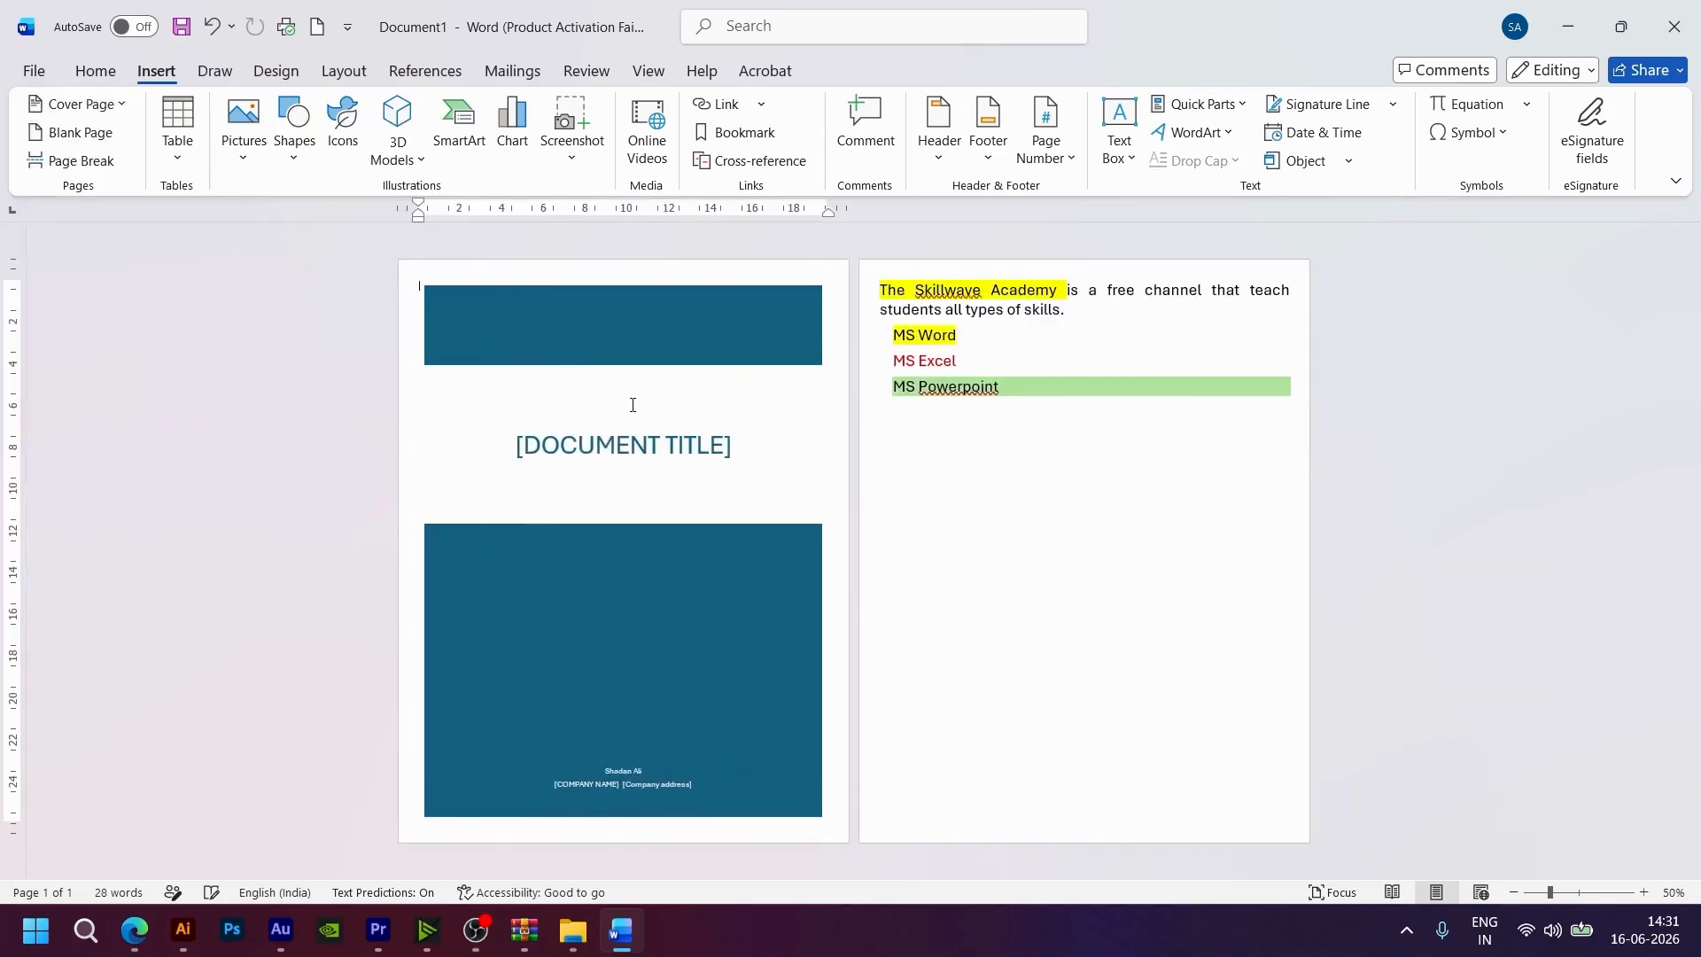
- Undo the Banded cover page in front of the text
{"action": "key", "text": "ctrl+z"}
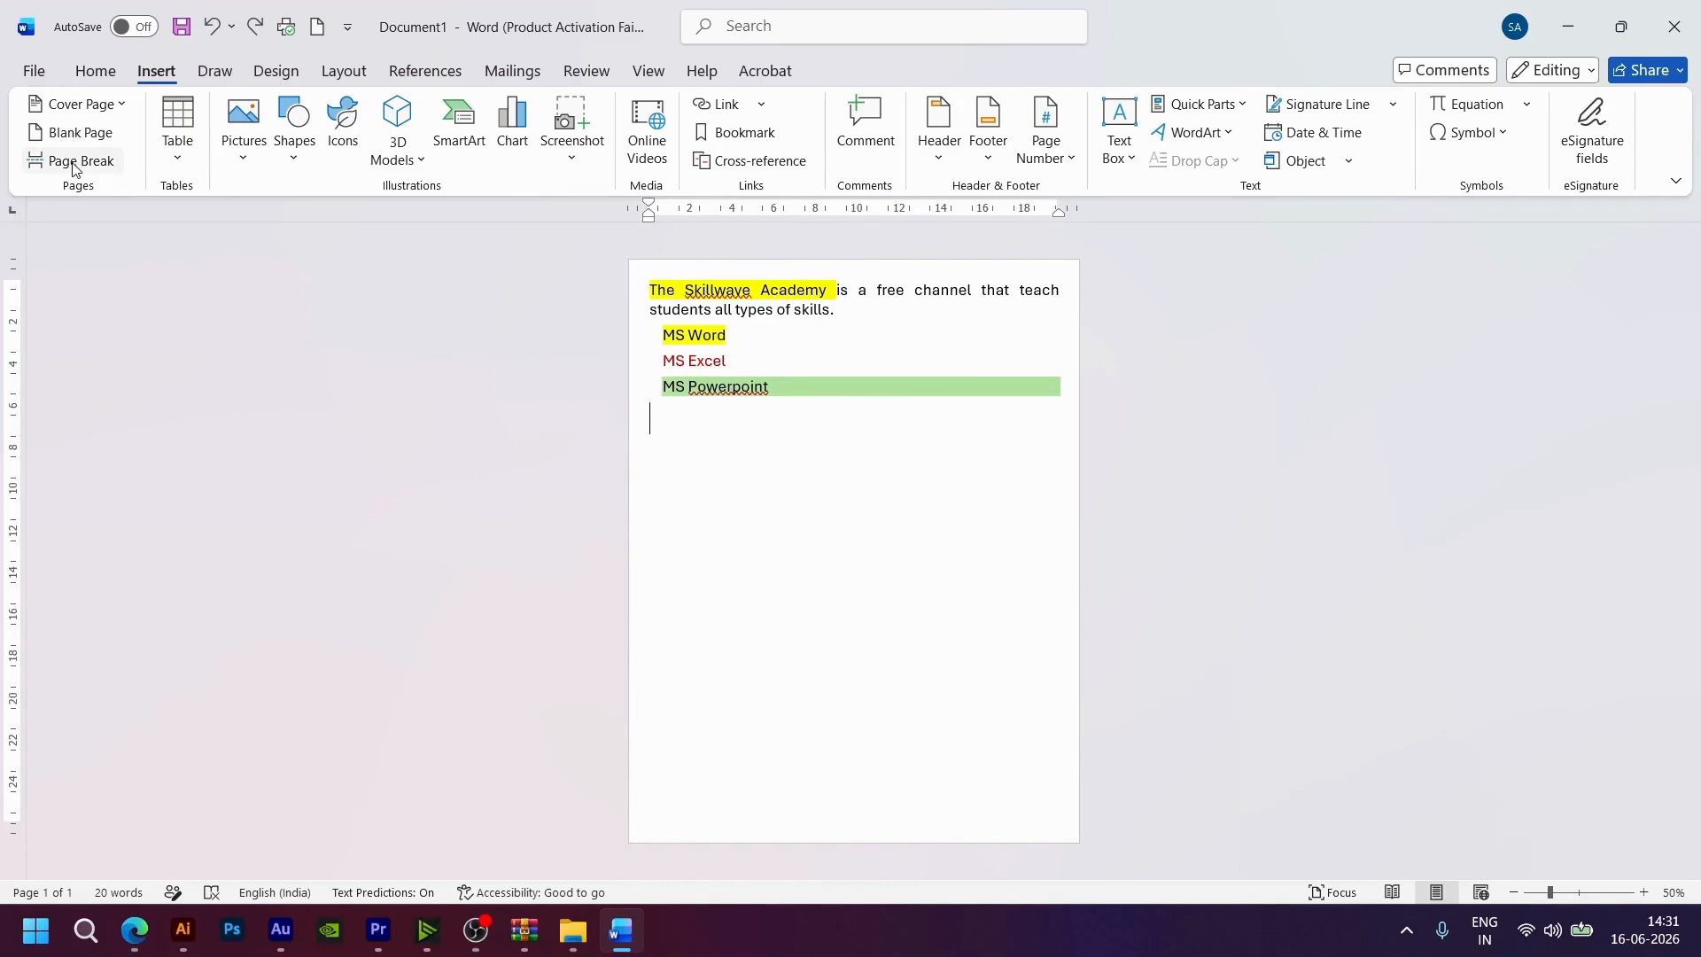
- Try a 7x6 table from the table grid below the list and undo it
{"action": "left_click", "coordinate": [178, 165]}
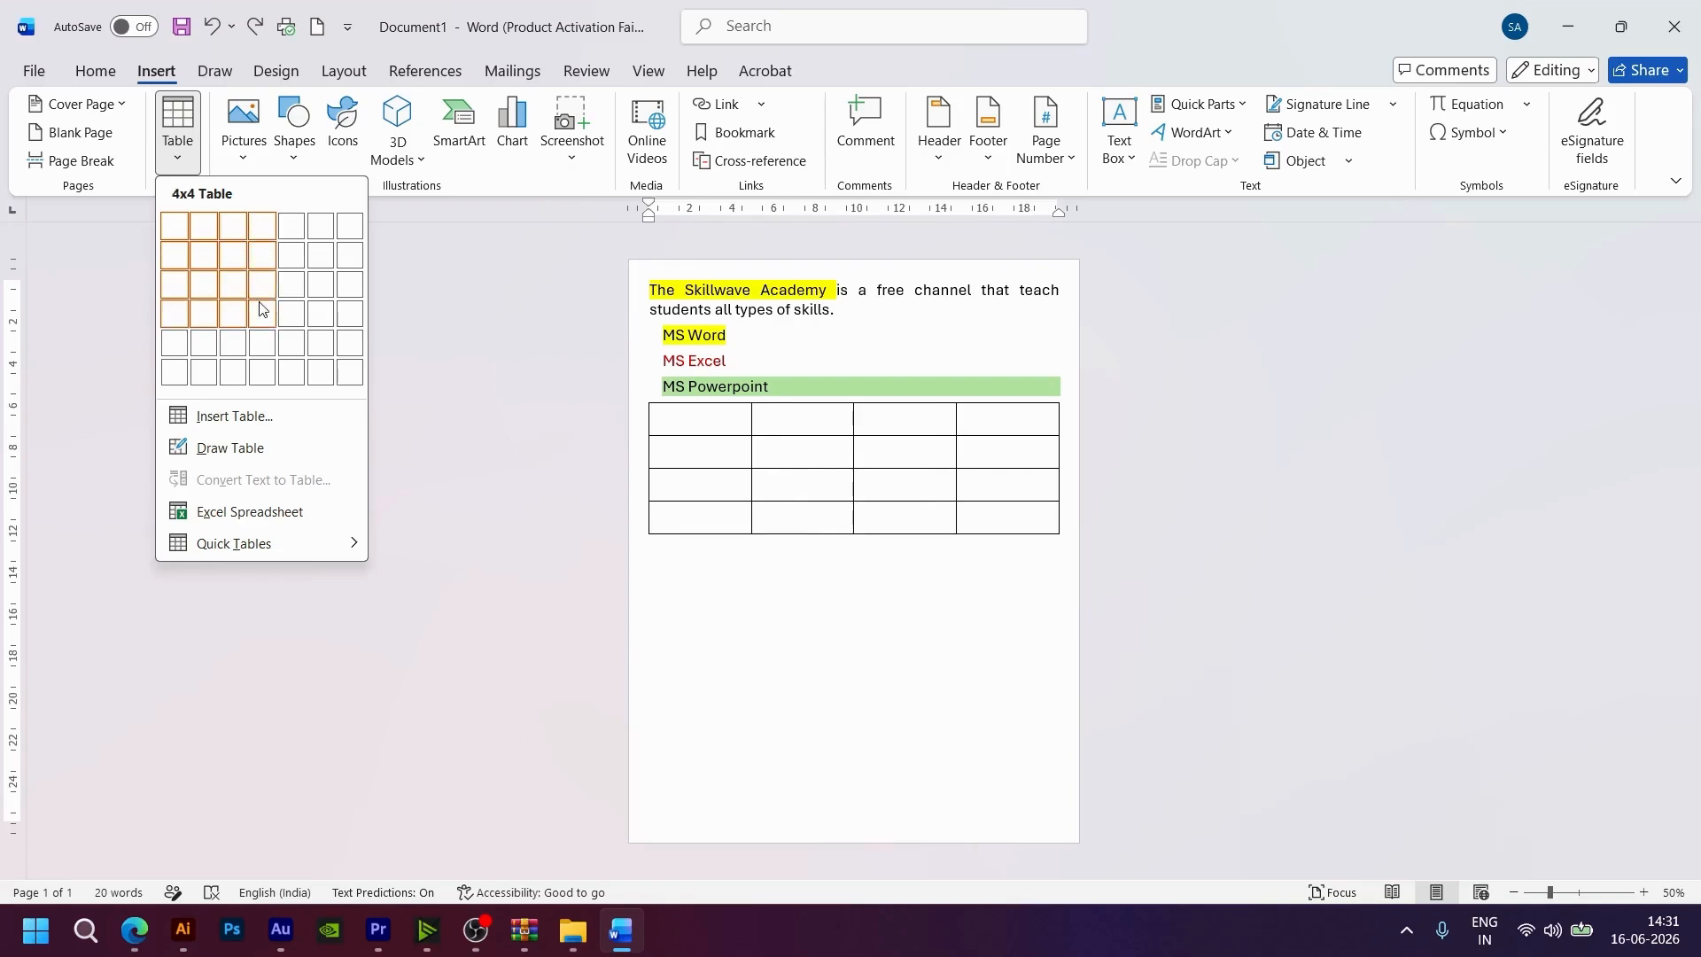
{"action": "left_click", "coordinate": [349, 382]}
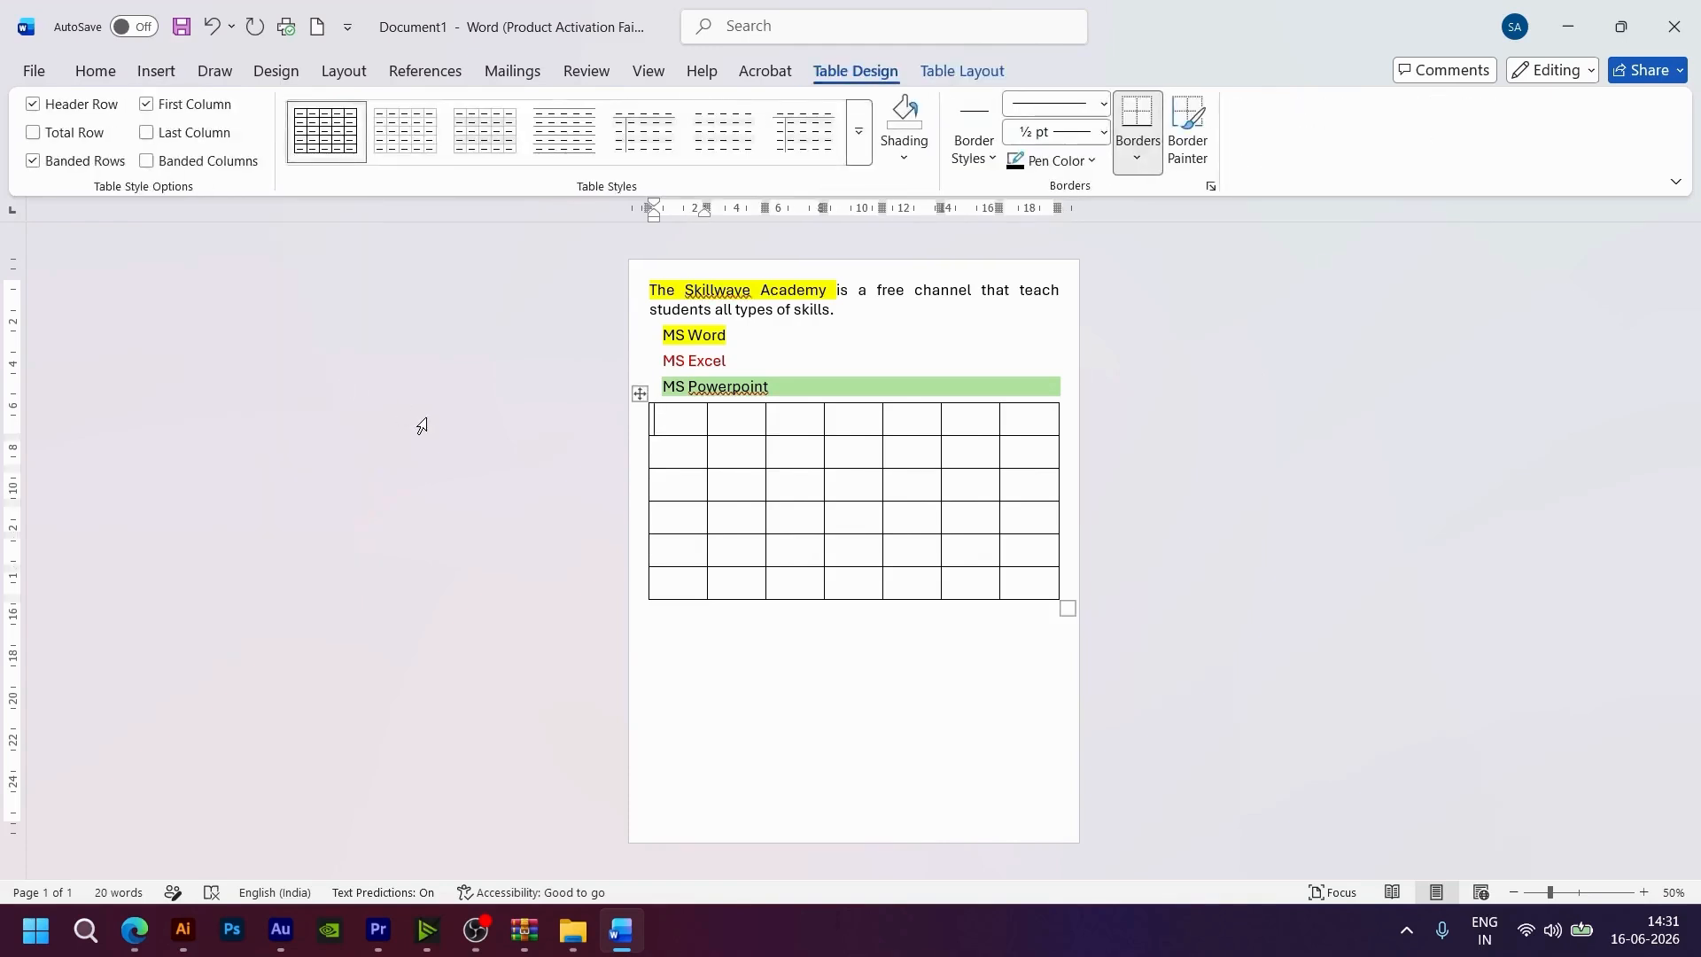
{"action": "key", "text": "ctrl+z"}
- Try a table of 10 columns and 2 rows with fixed column width below the list and undo it
{"action": "left_click", "coordinate": [157, 78]}
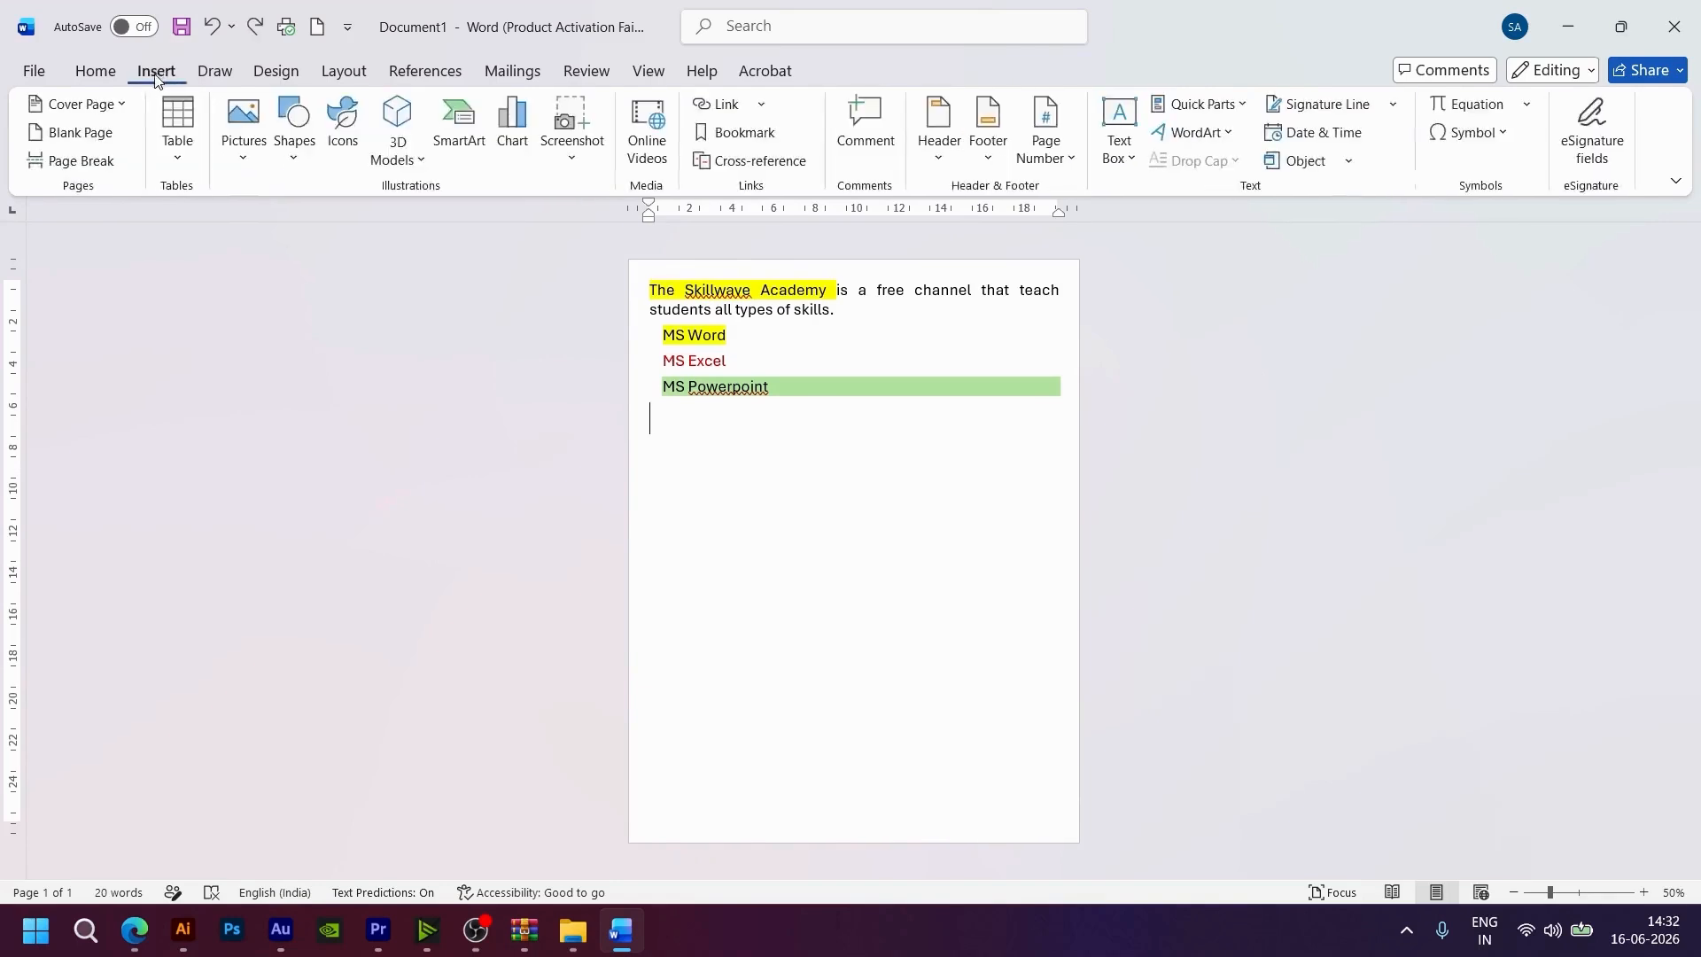
{"action": "left_click", "coordinate": [178, 142]}
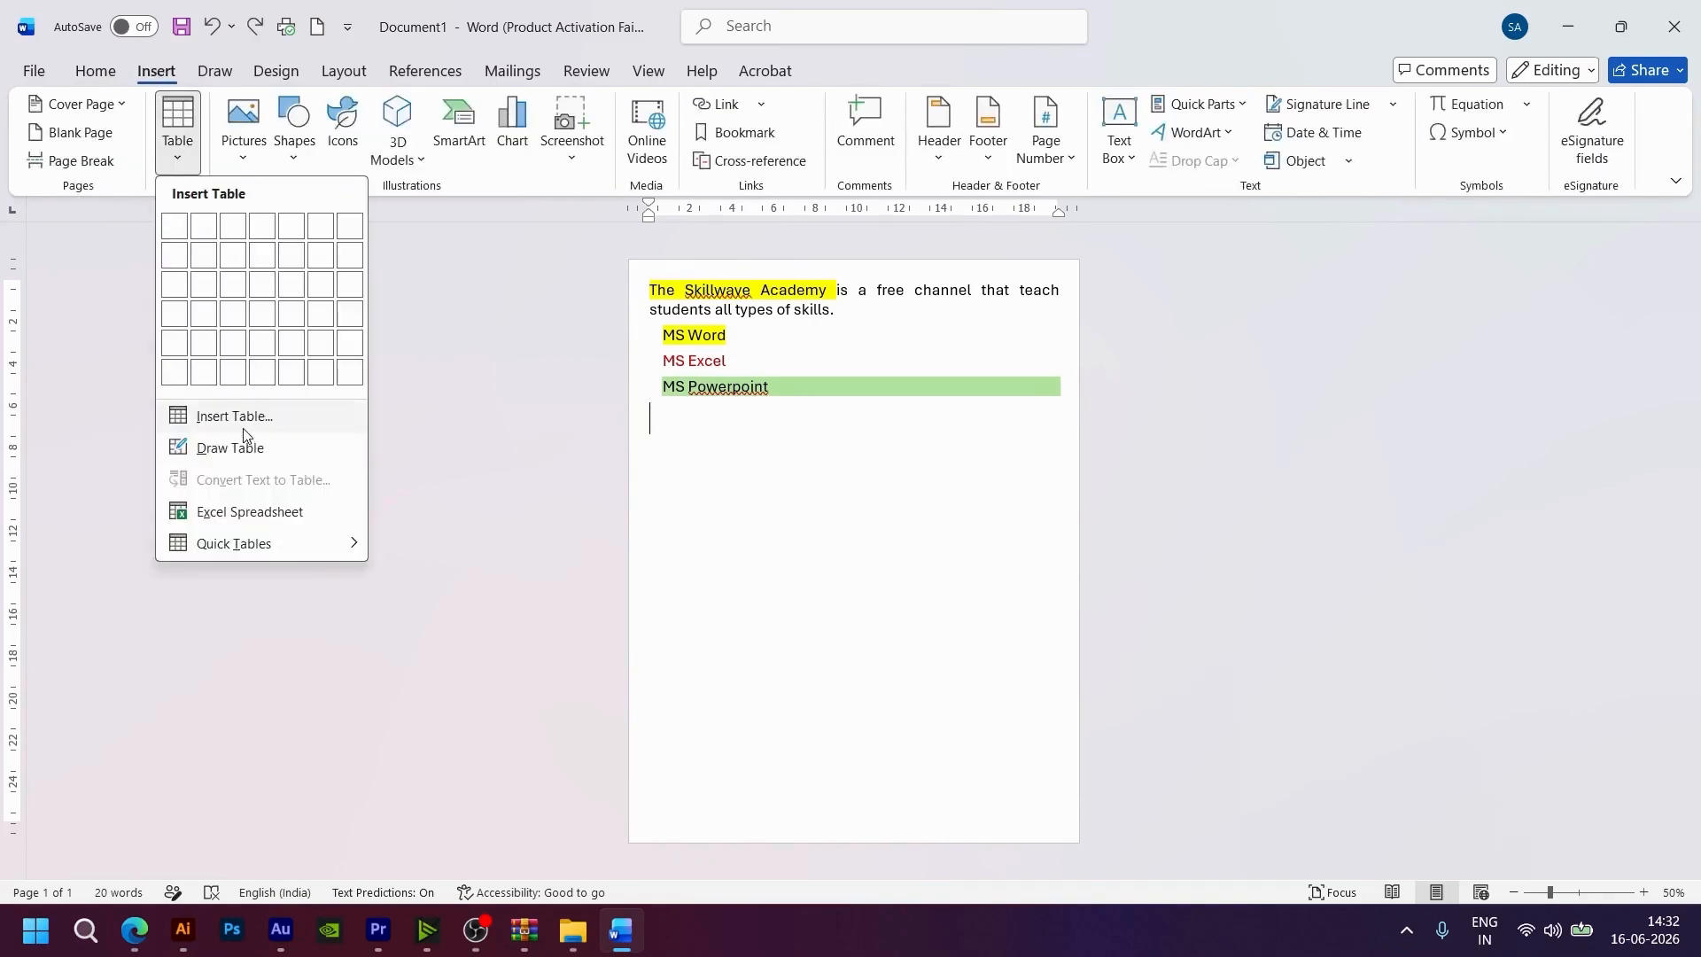
{"action": "left_click", "coordinate": [232, 415]}
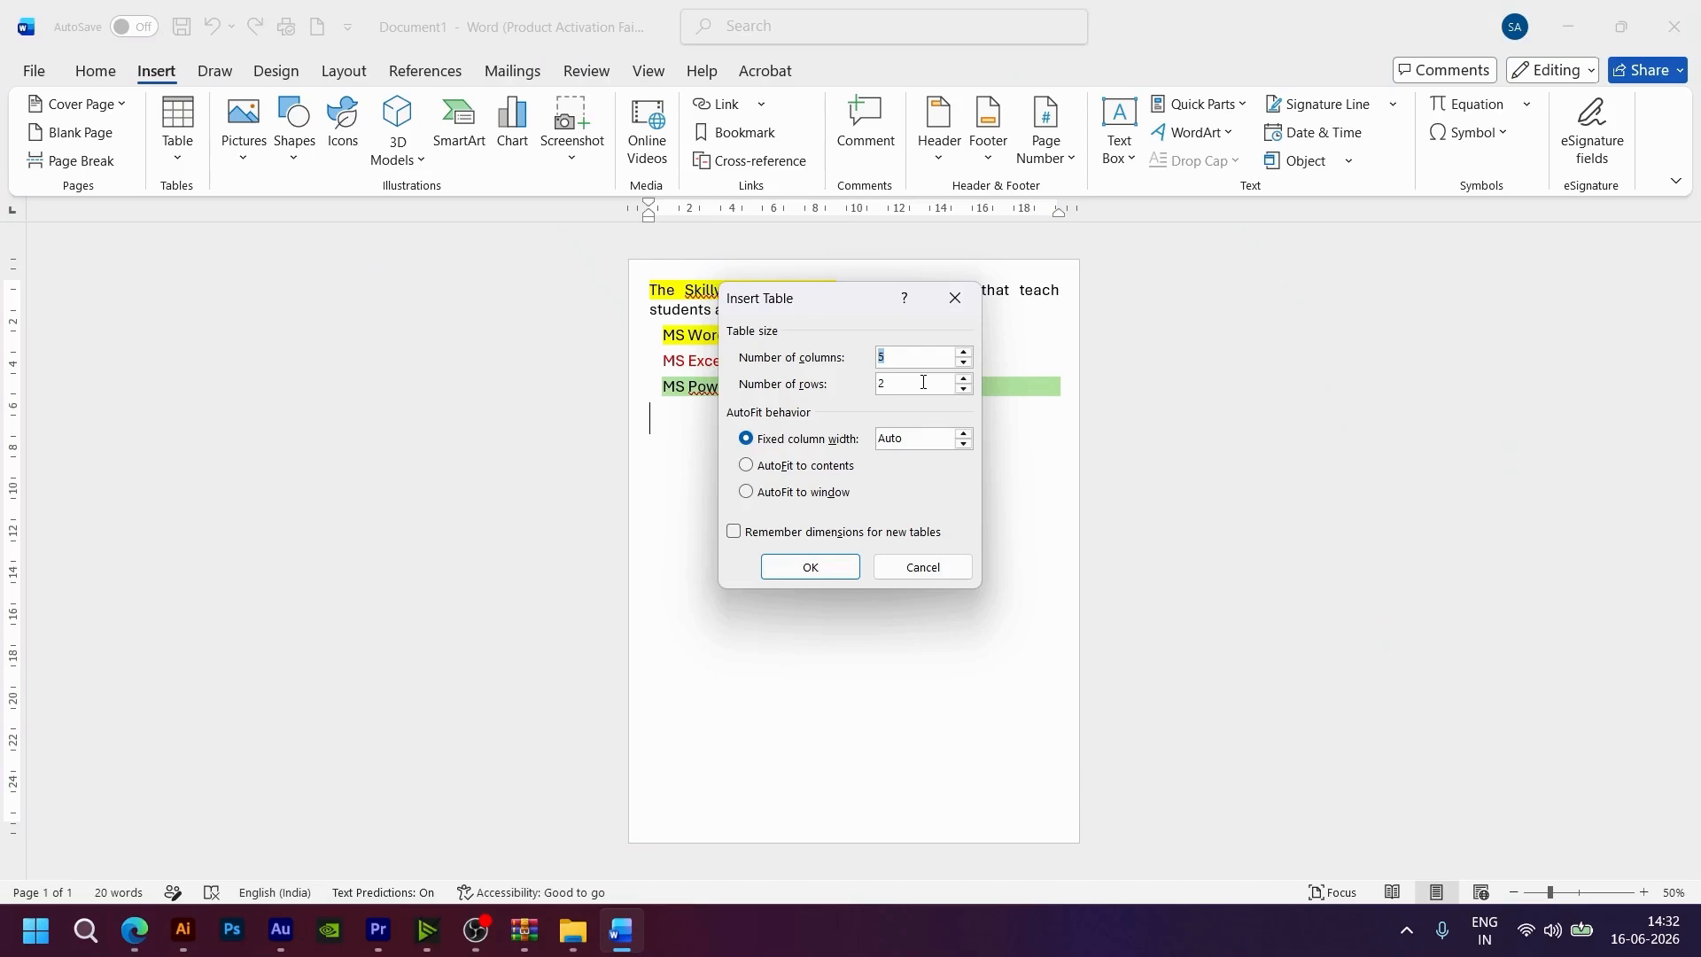
{"action": "type", "text": "10"}
{"action": "left_click", "coordinate": [809, 569]}
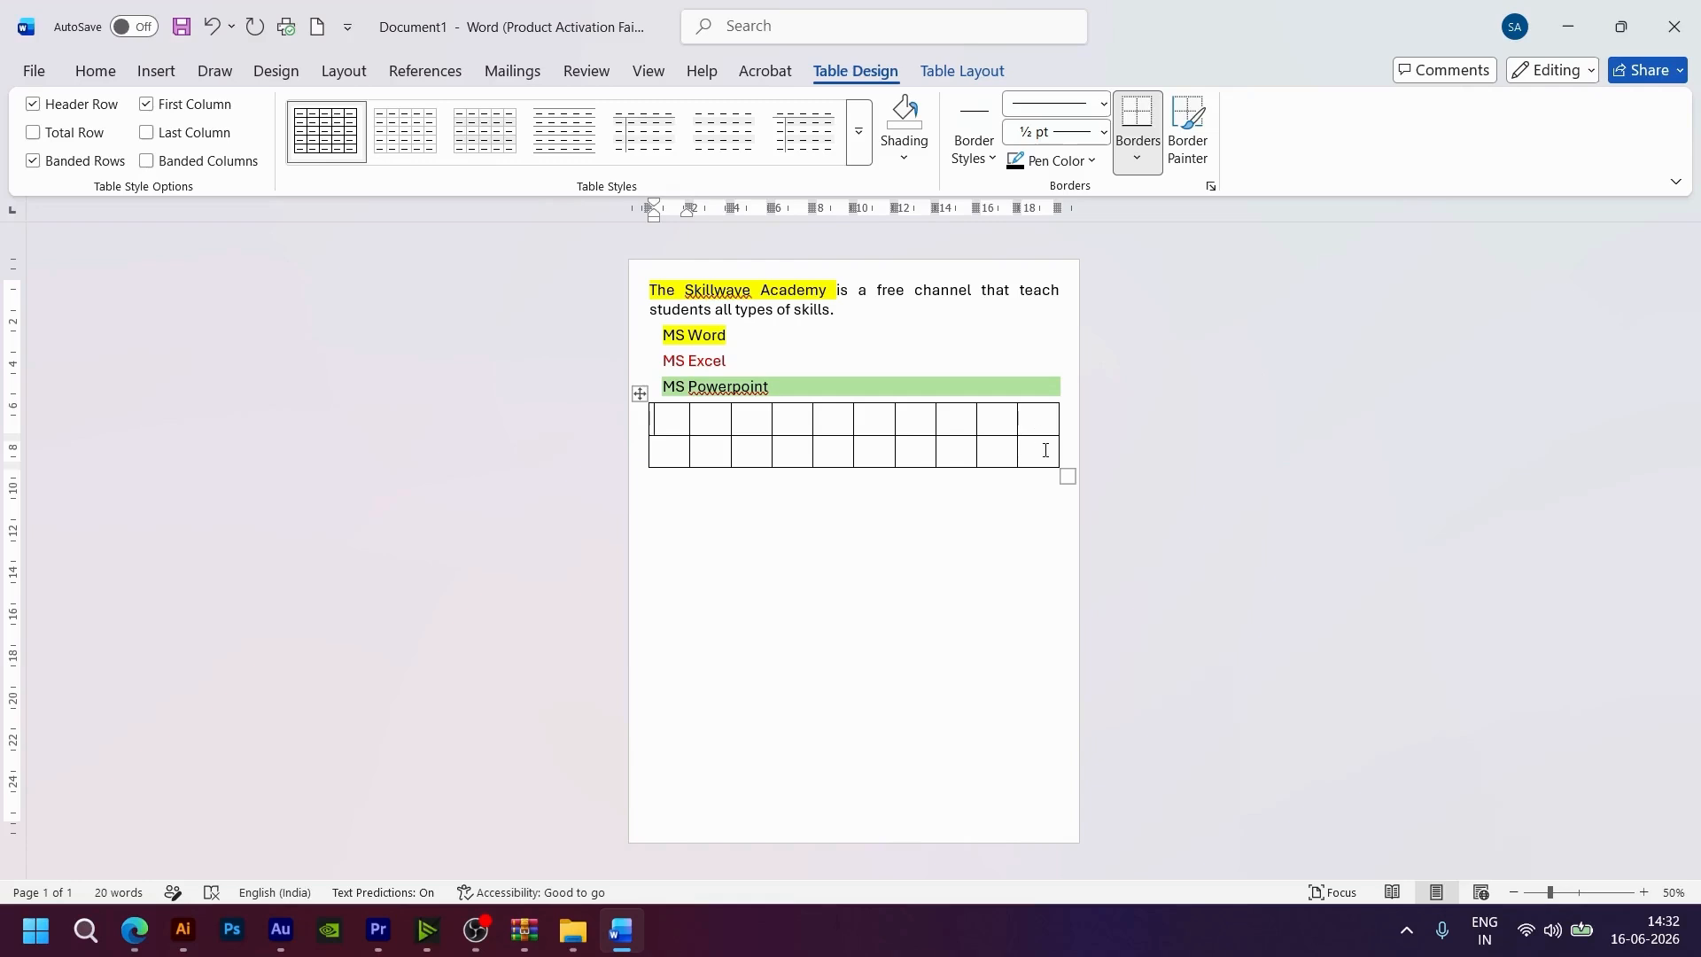
{"action": "key", "text": "ctrl+z"}
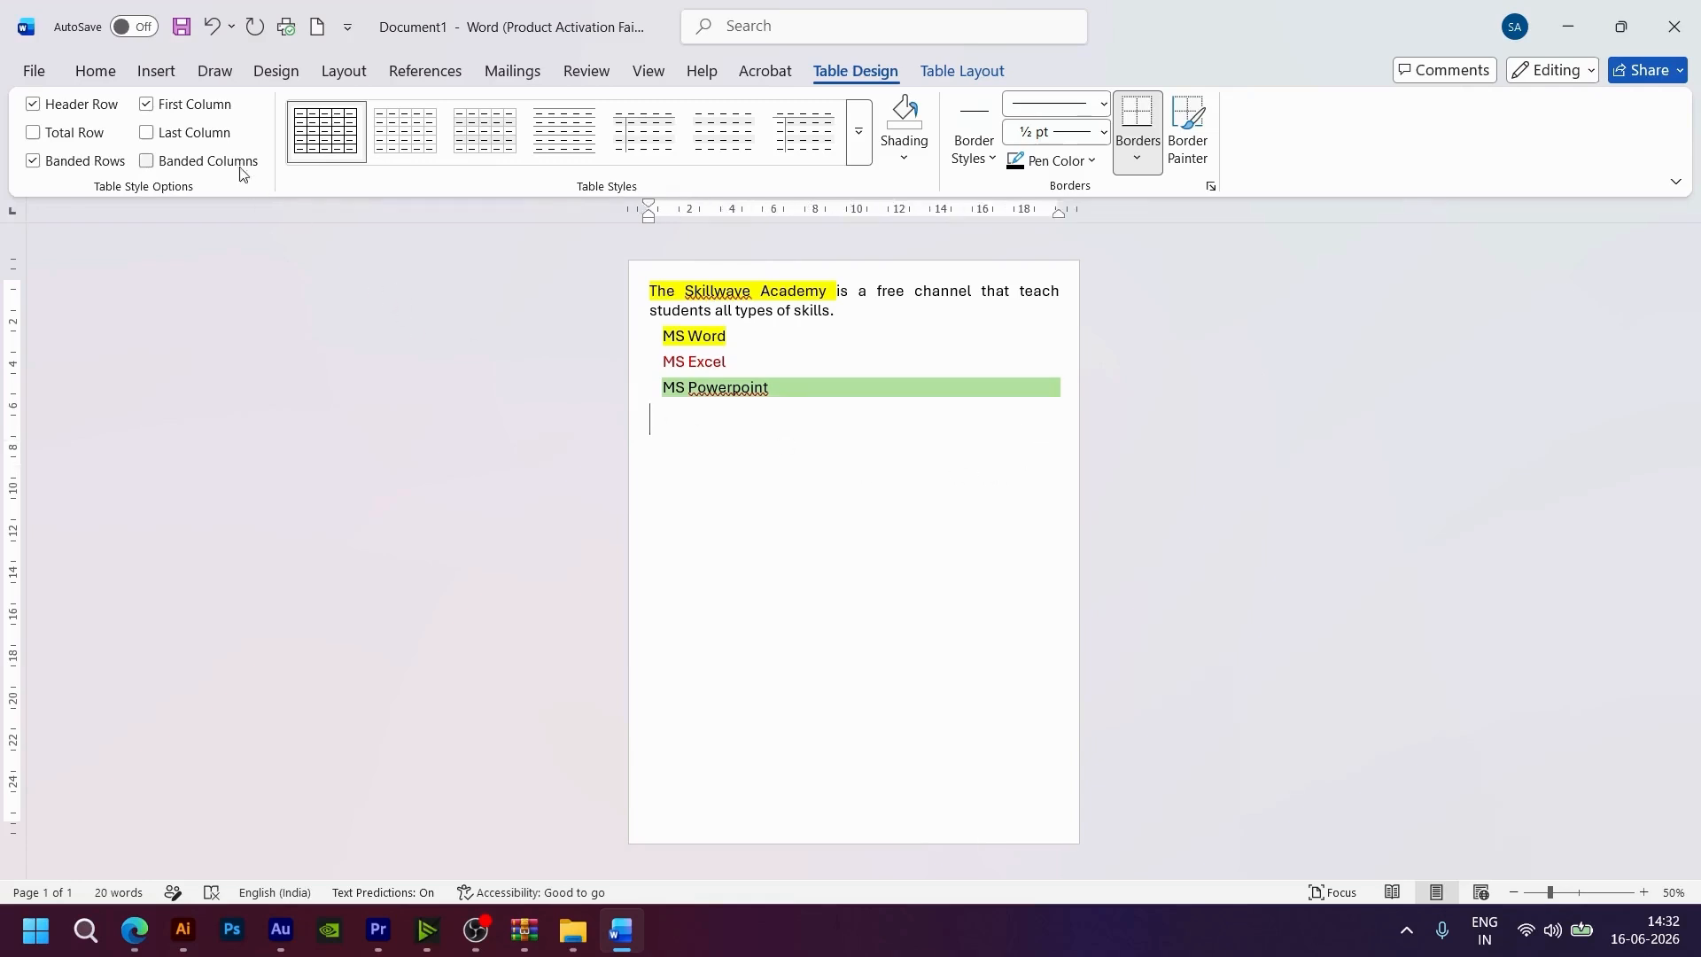
- Insert a 3x3 table below the list and enter "S.NO" in its first cell
{"action": "left_click", "coordinate": [158, 77]}
{"action": "left_click", "coordinate": [183, 168]}
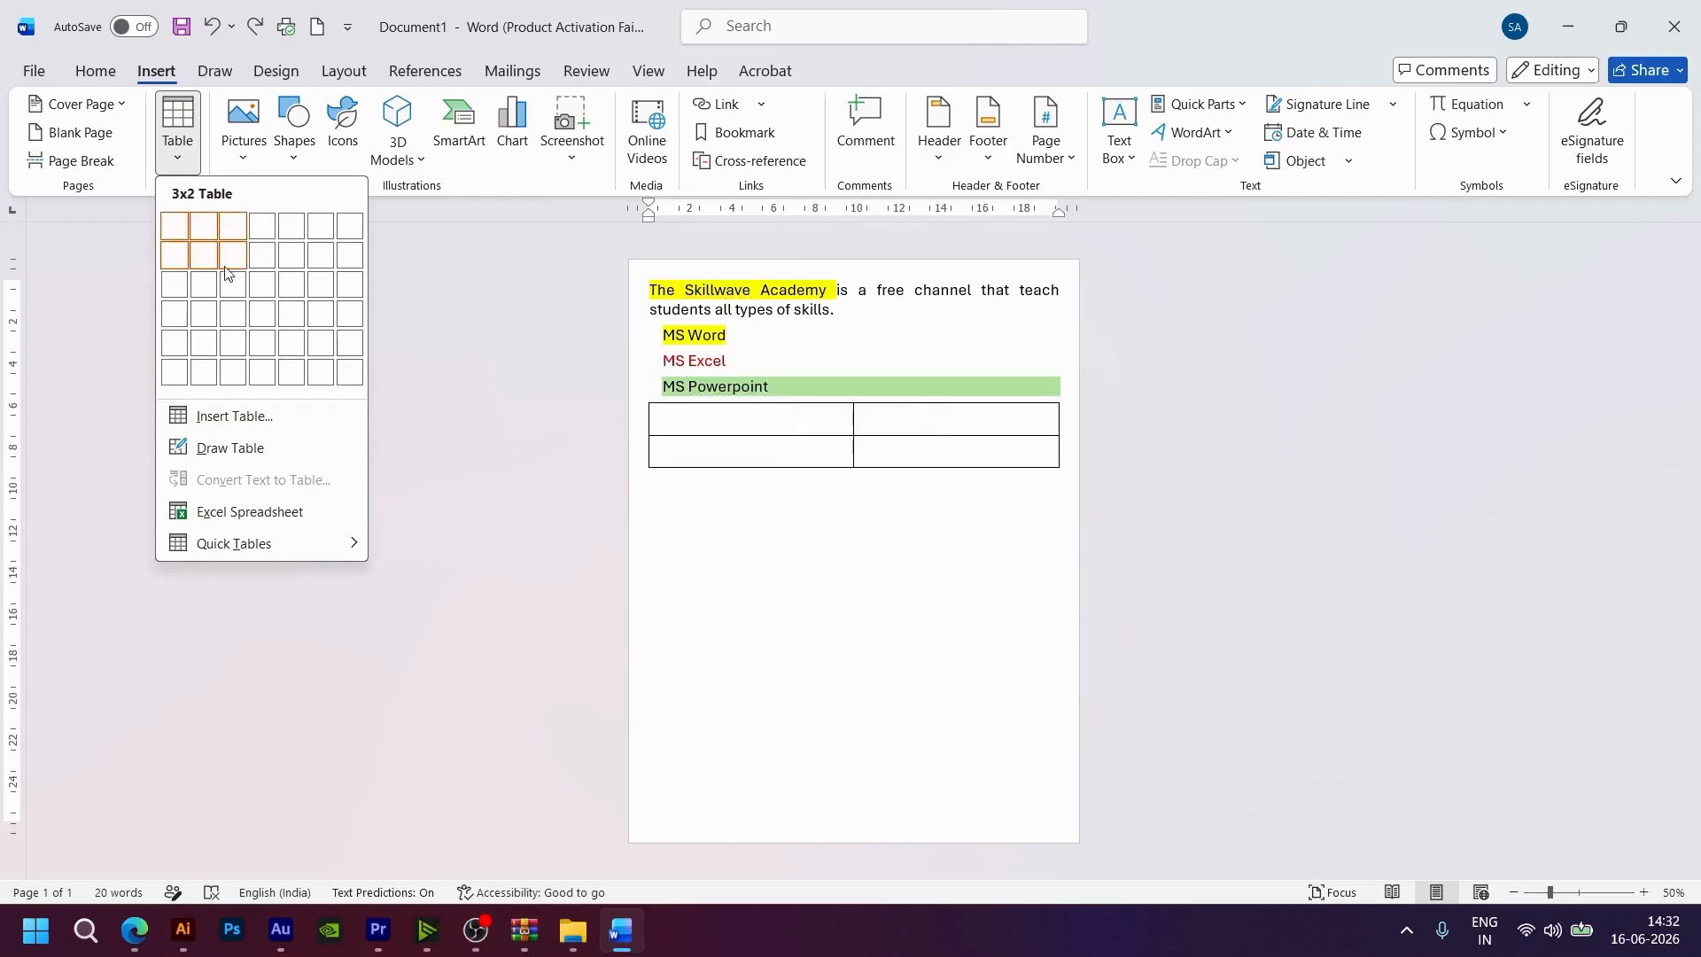
{"action": "left_click", "coordinate": [244, 293]}
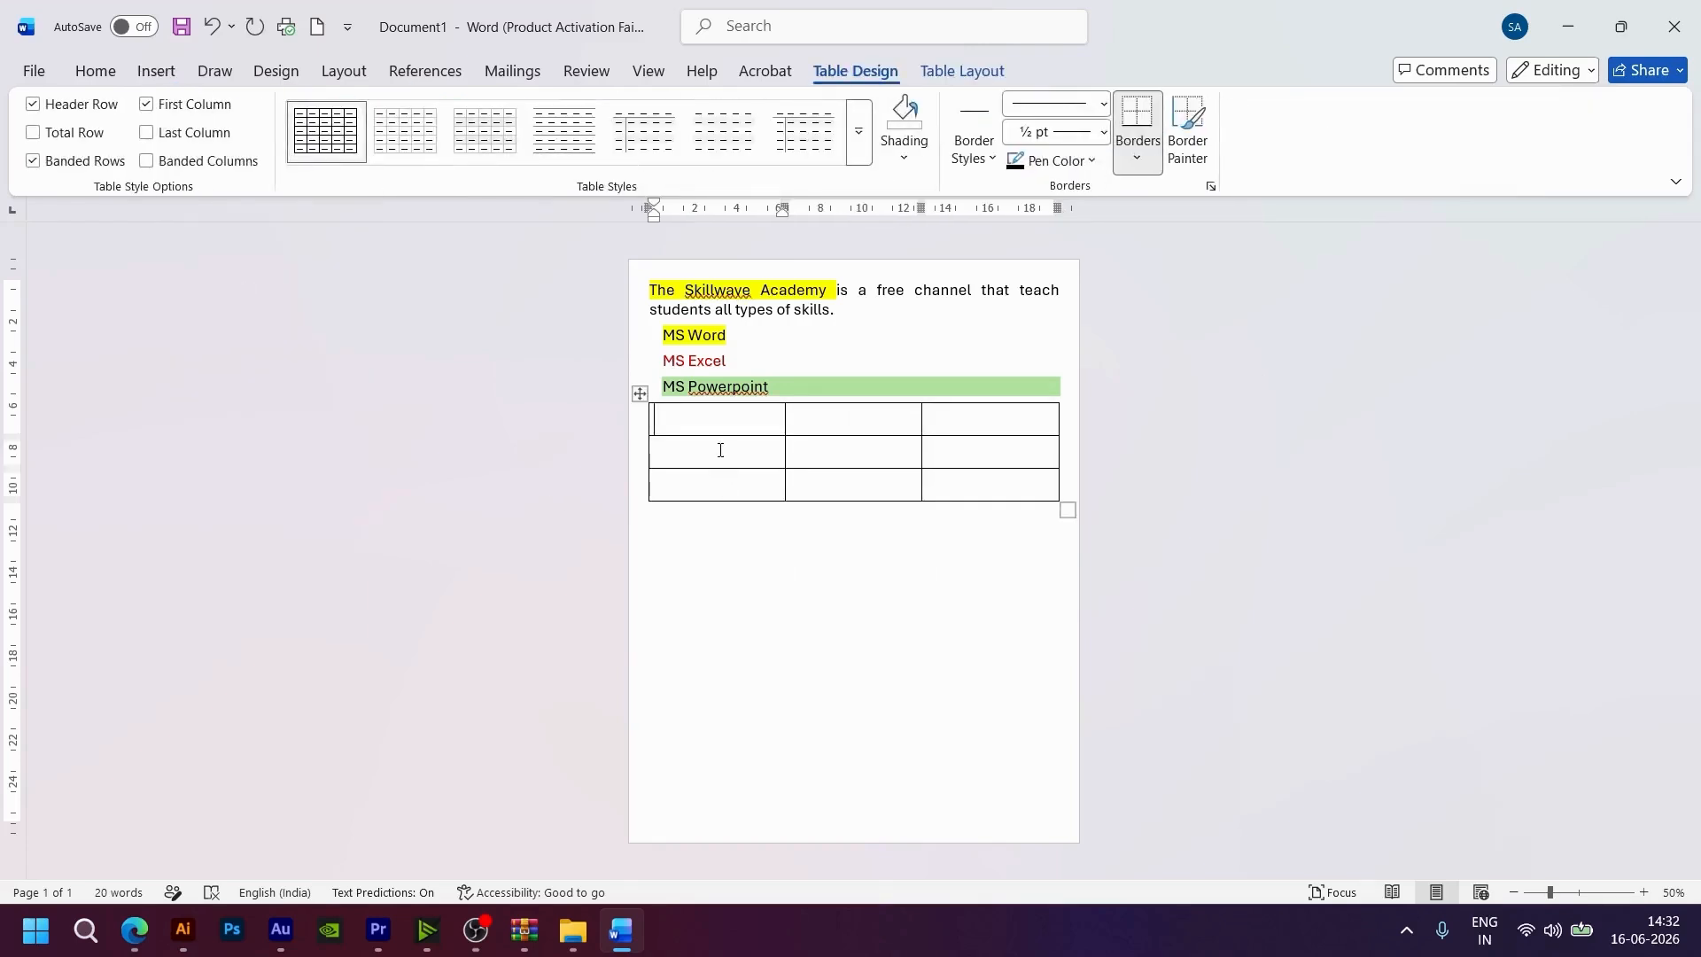
{"action": "type", "text": "S.NO"}
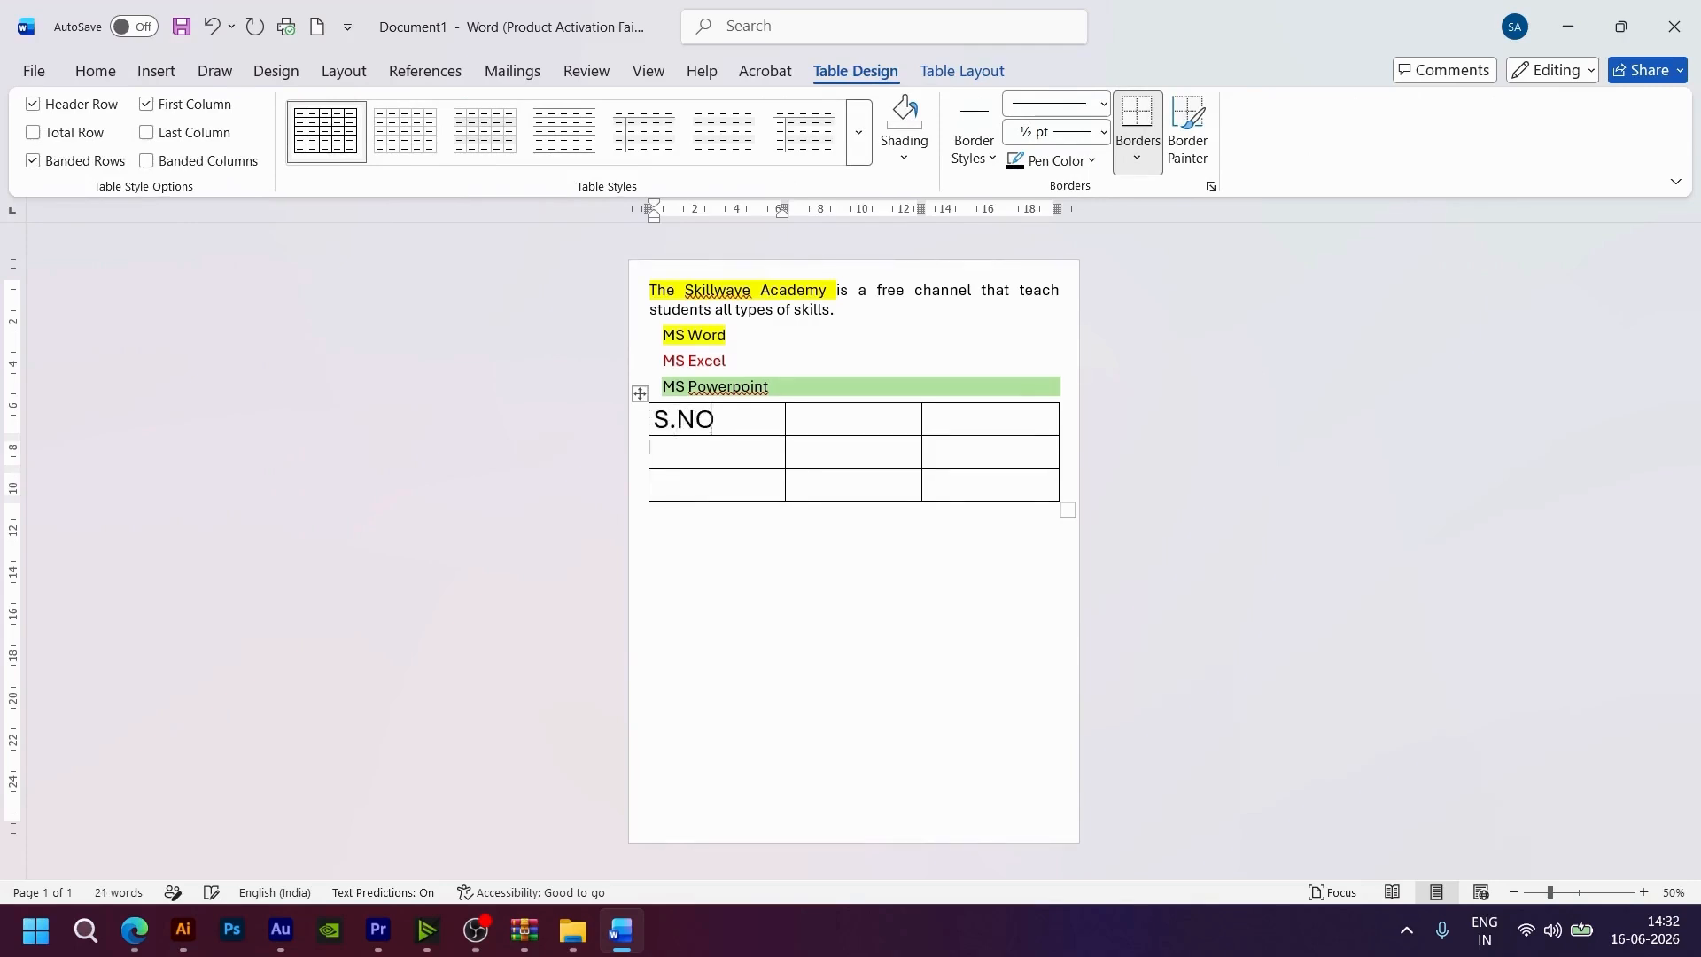
{"action": "key", "text": "Return"}
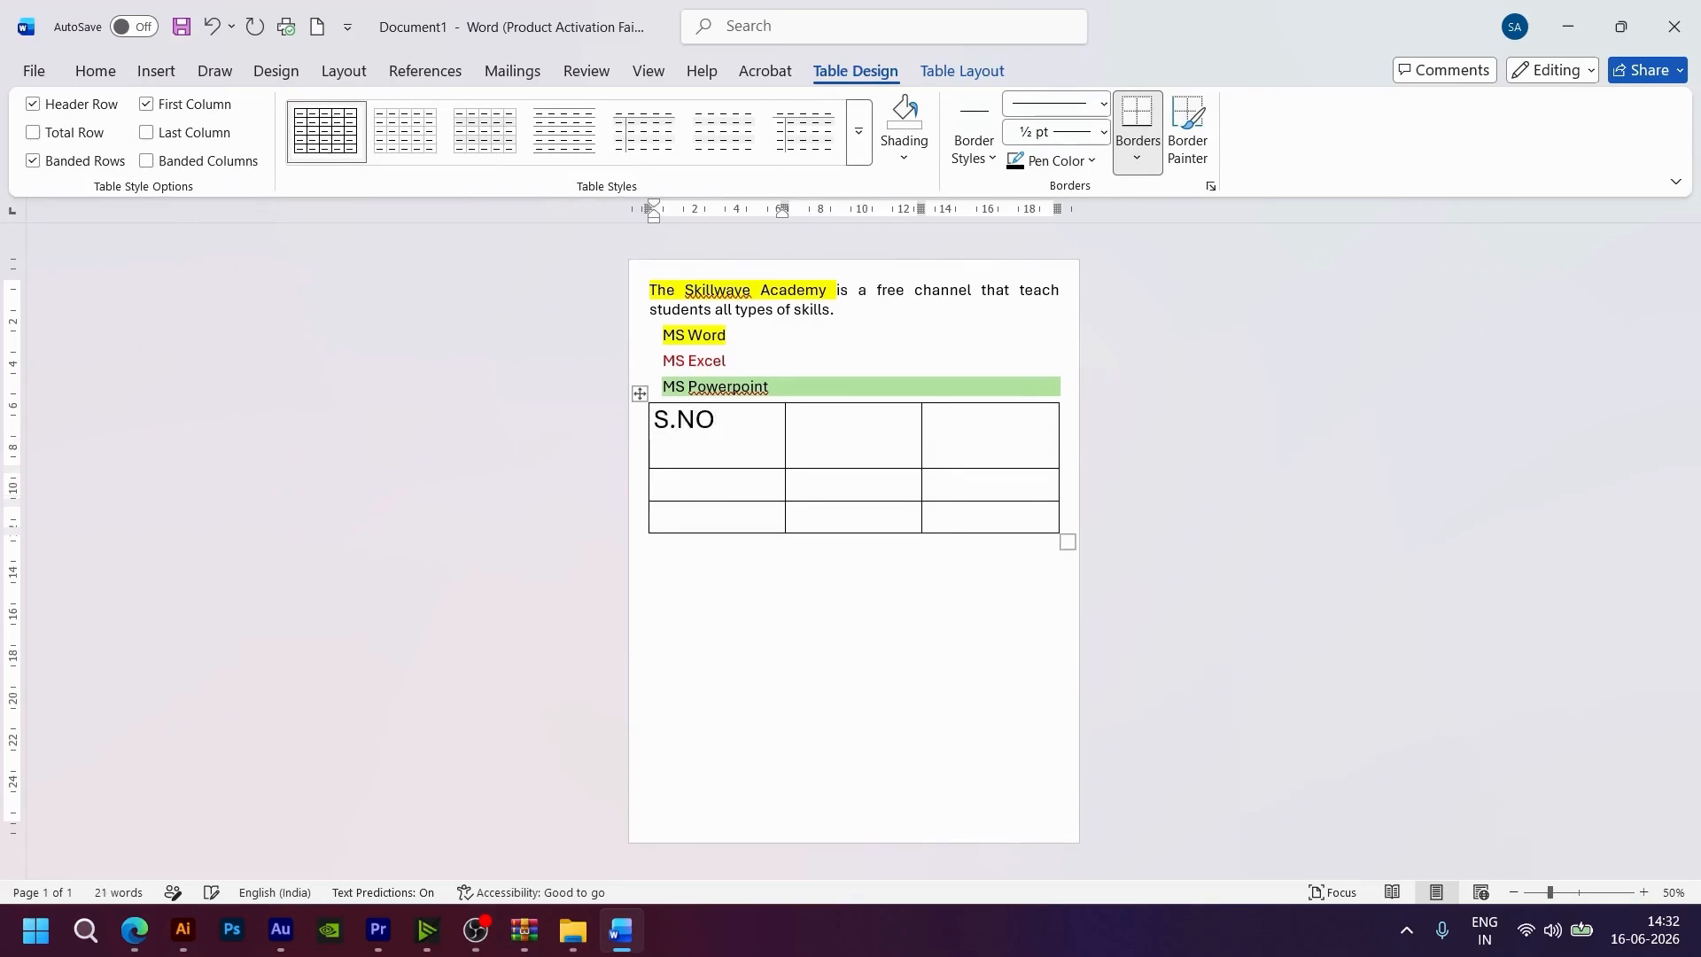
{"action": "key", "text": "BackSpace"}
{"action": "key", "text": "Left"}
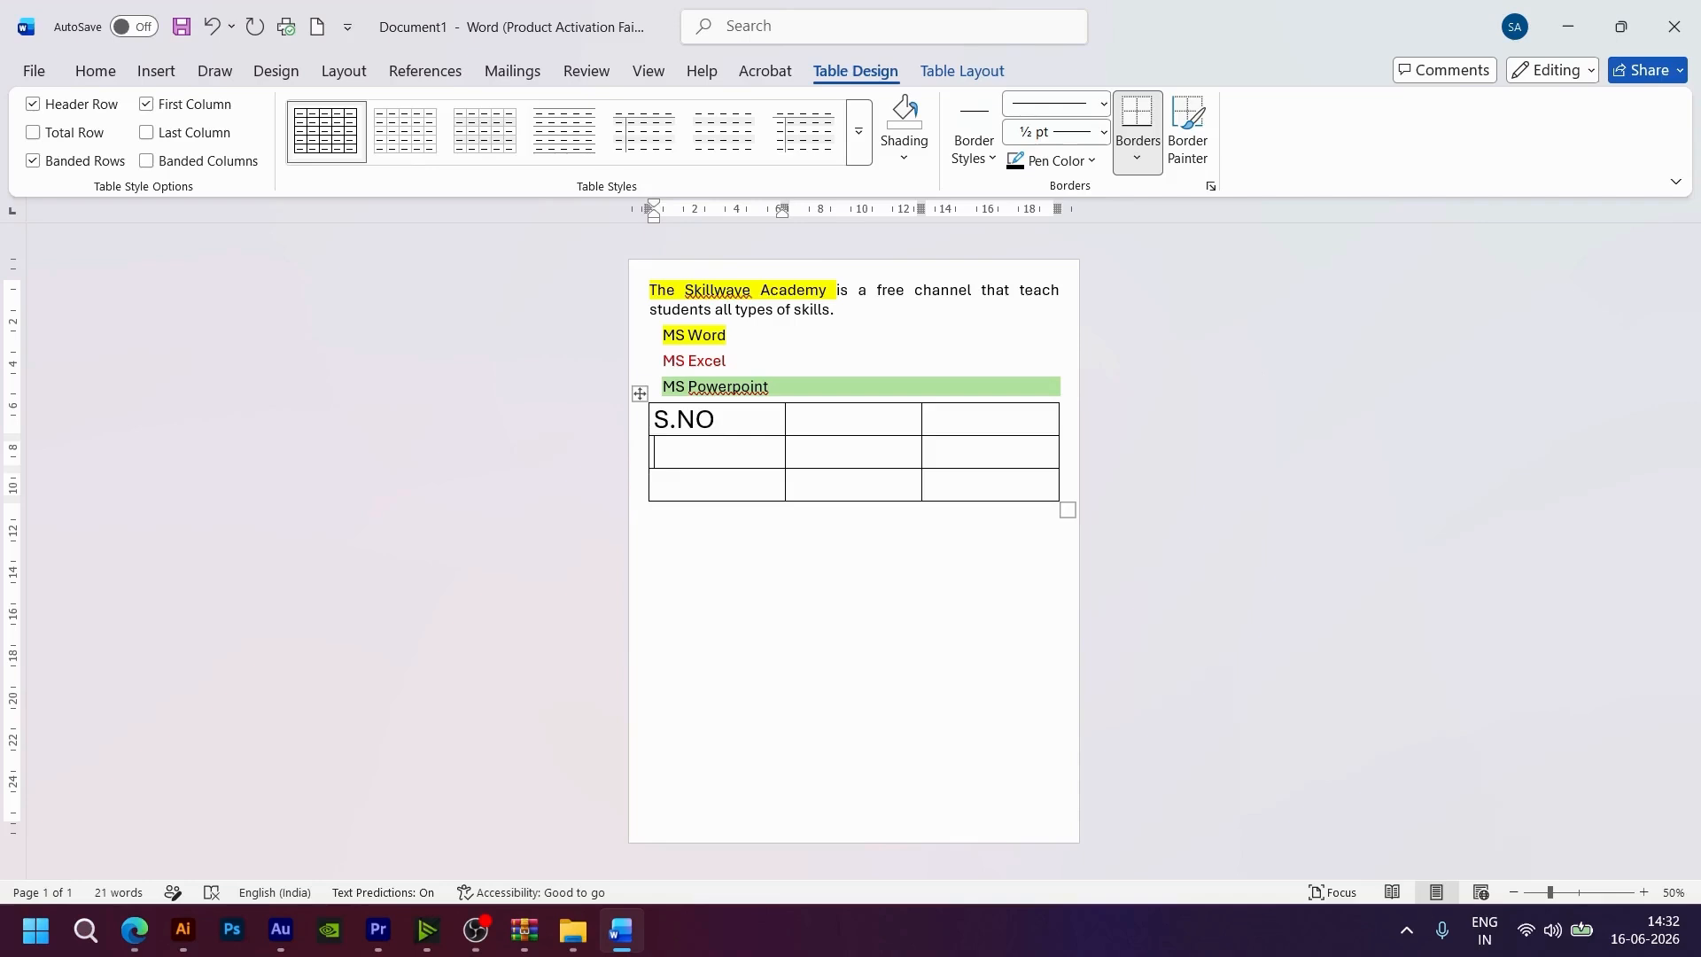
{"action": "type", "text": "1"}
{"action": "key", "text": "BackSpace"}
- Try adding filler lines such as "Sdfas" and "Asdf" under "S.NO" within the first cell and delete them
{"action": "left_click", "coordinate": [734, 418]}
{"action": "key", "text": "Return"}
{"action": "type", "text": "sdfas"}
{"action": "key", "text": "Return"}
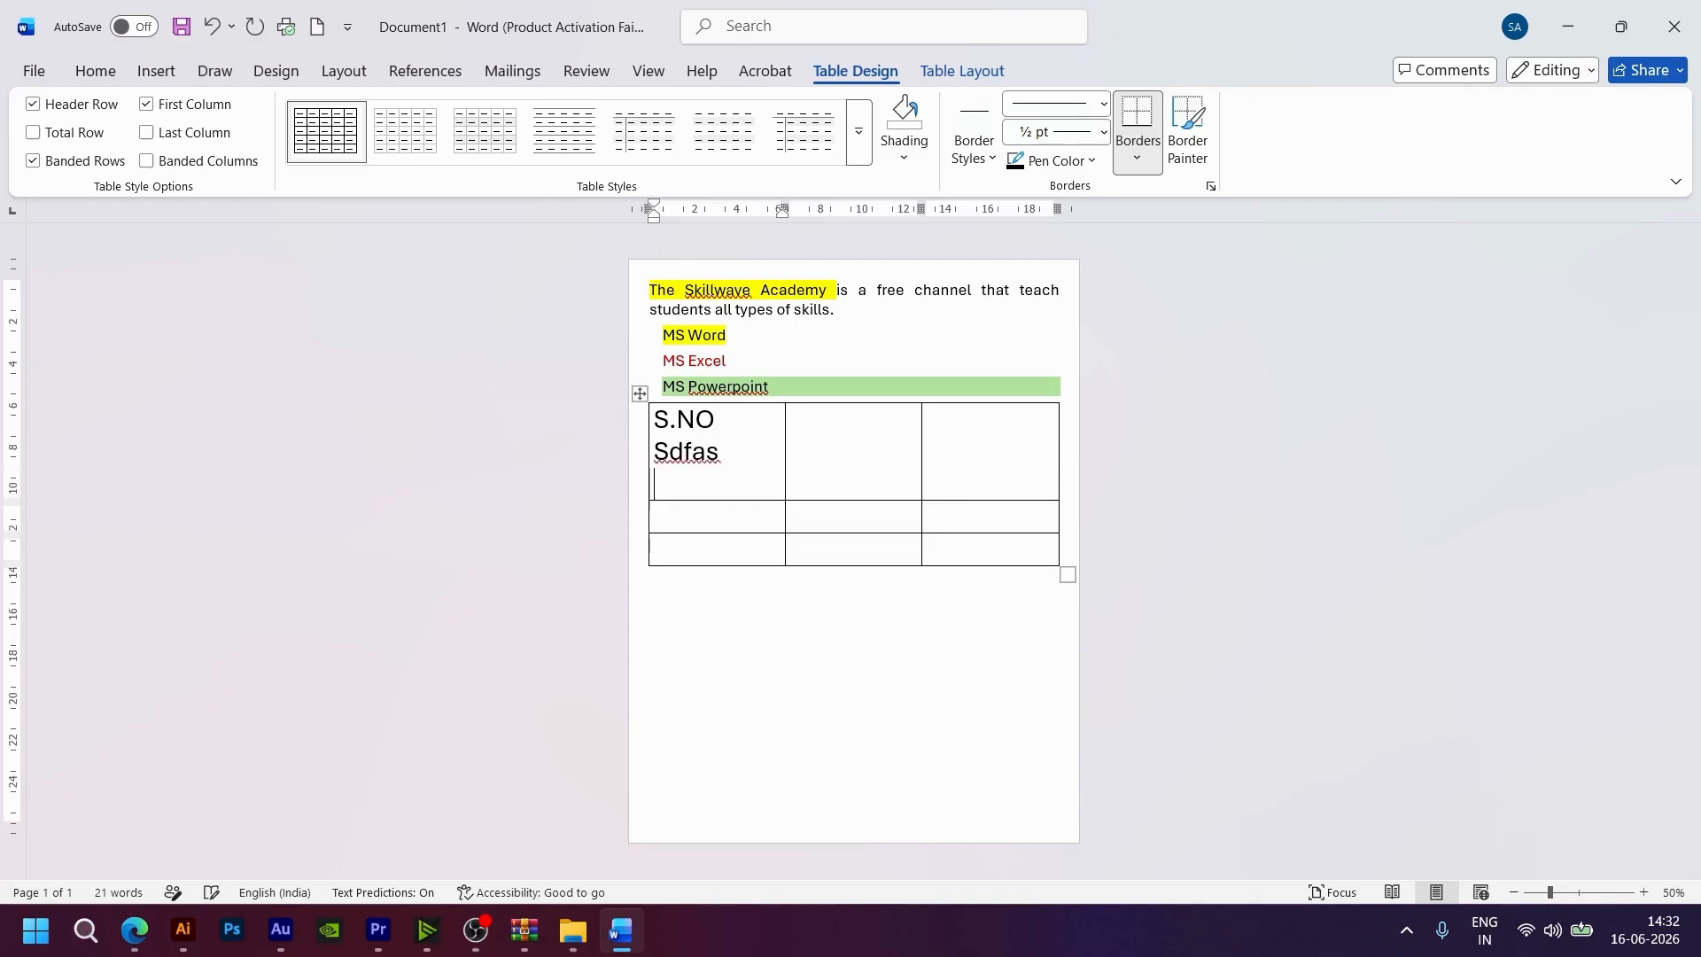
{"action": "type", "text": "asdf"}
{"action": "key", "text": "Return"}
{"action": "type", "text": "adfafd"}
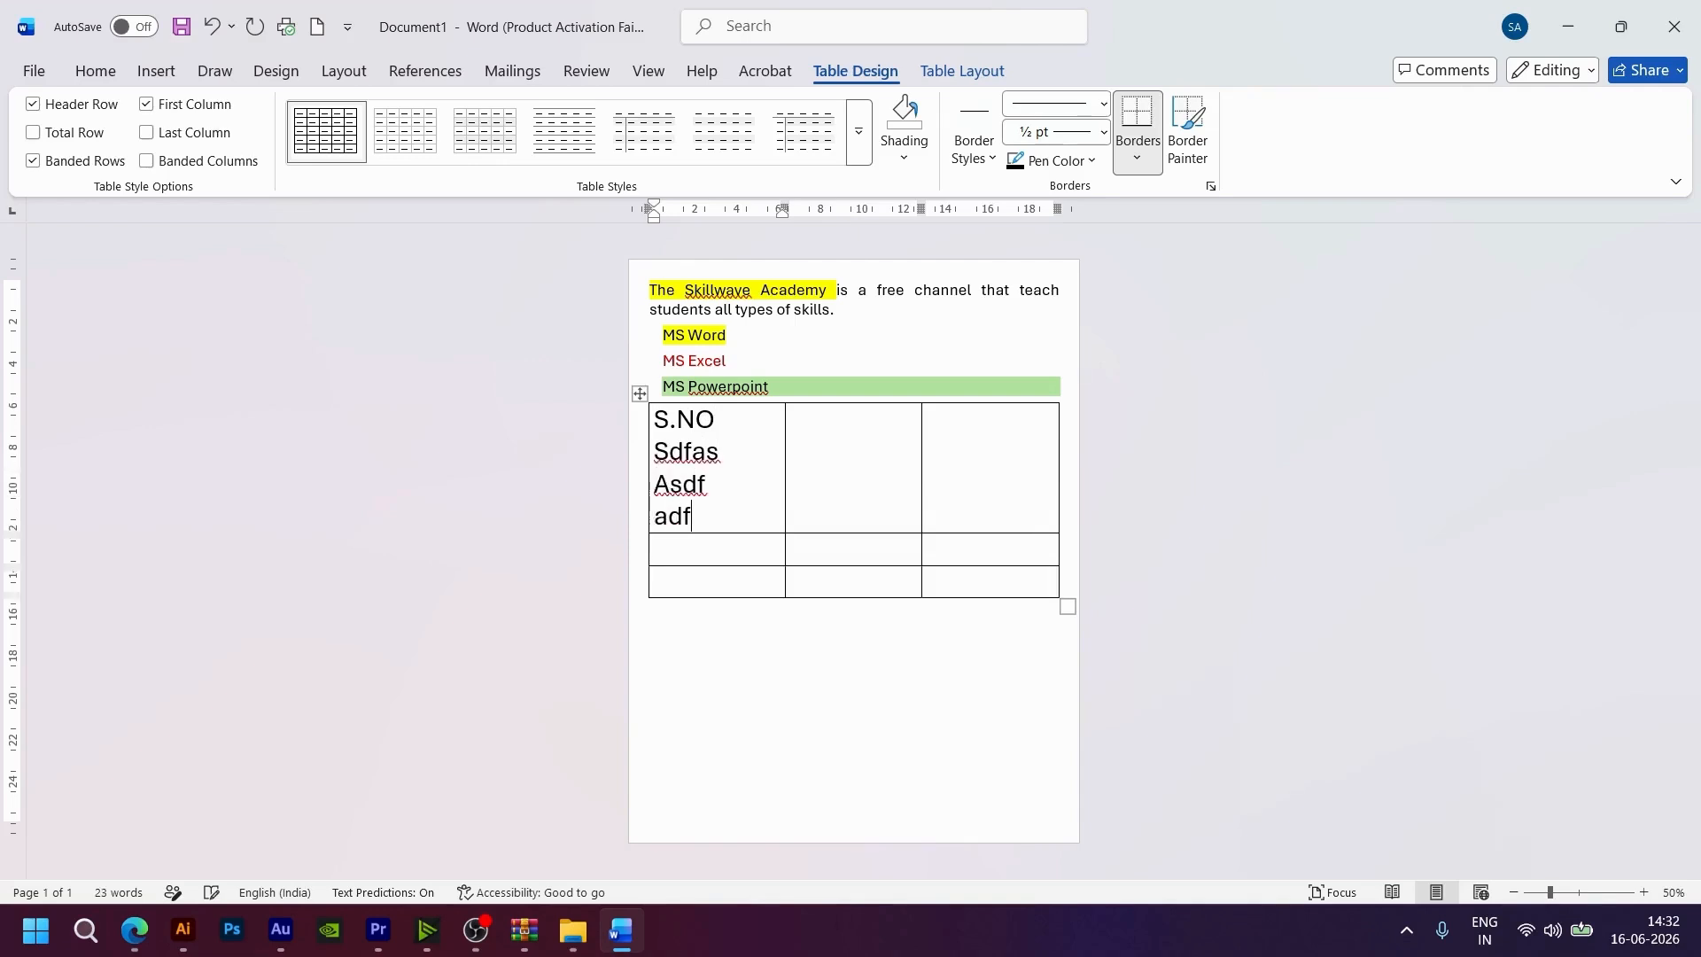
{"action": "key", "text": "Return"}
{"action": "key", "text": "BackSpace"}
{"action": "key", "text": "BackSpace"}
{"action": "key", "text": "BackSpace"}
{"action": "key", "text": "BackSpace"}
{"action": "key", "text": "BackSpace"}
{"action": "key", "text": "BackSpace"}
{"action": "key", "text": "BackSpace"}
{"action": "key", "text": "BackSpace"}
{"action": "key", "text": "BackSpace"}
{"action": "key", "text": "BackSpace"}
{"action": "key", "text": "BackSpace"}
{"action": "key", "text": "BackSpace"}
{"action": "key", "text": "BackSpace"}
{"action": "key", "text": "BackSpace"}
{"action": "key", "text": "BackSpace"}
{"action": "key", "text": "BackSpace"}
{"action": "key", "text": "BackSpace"}
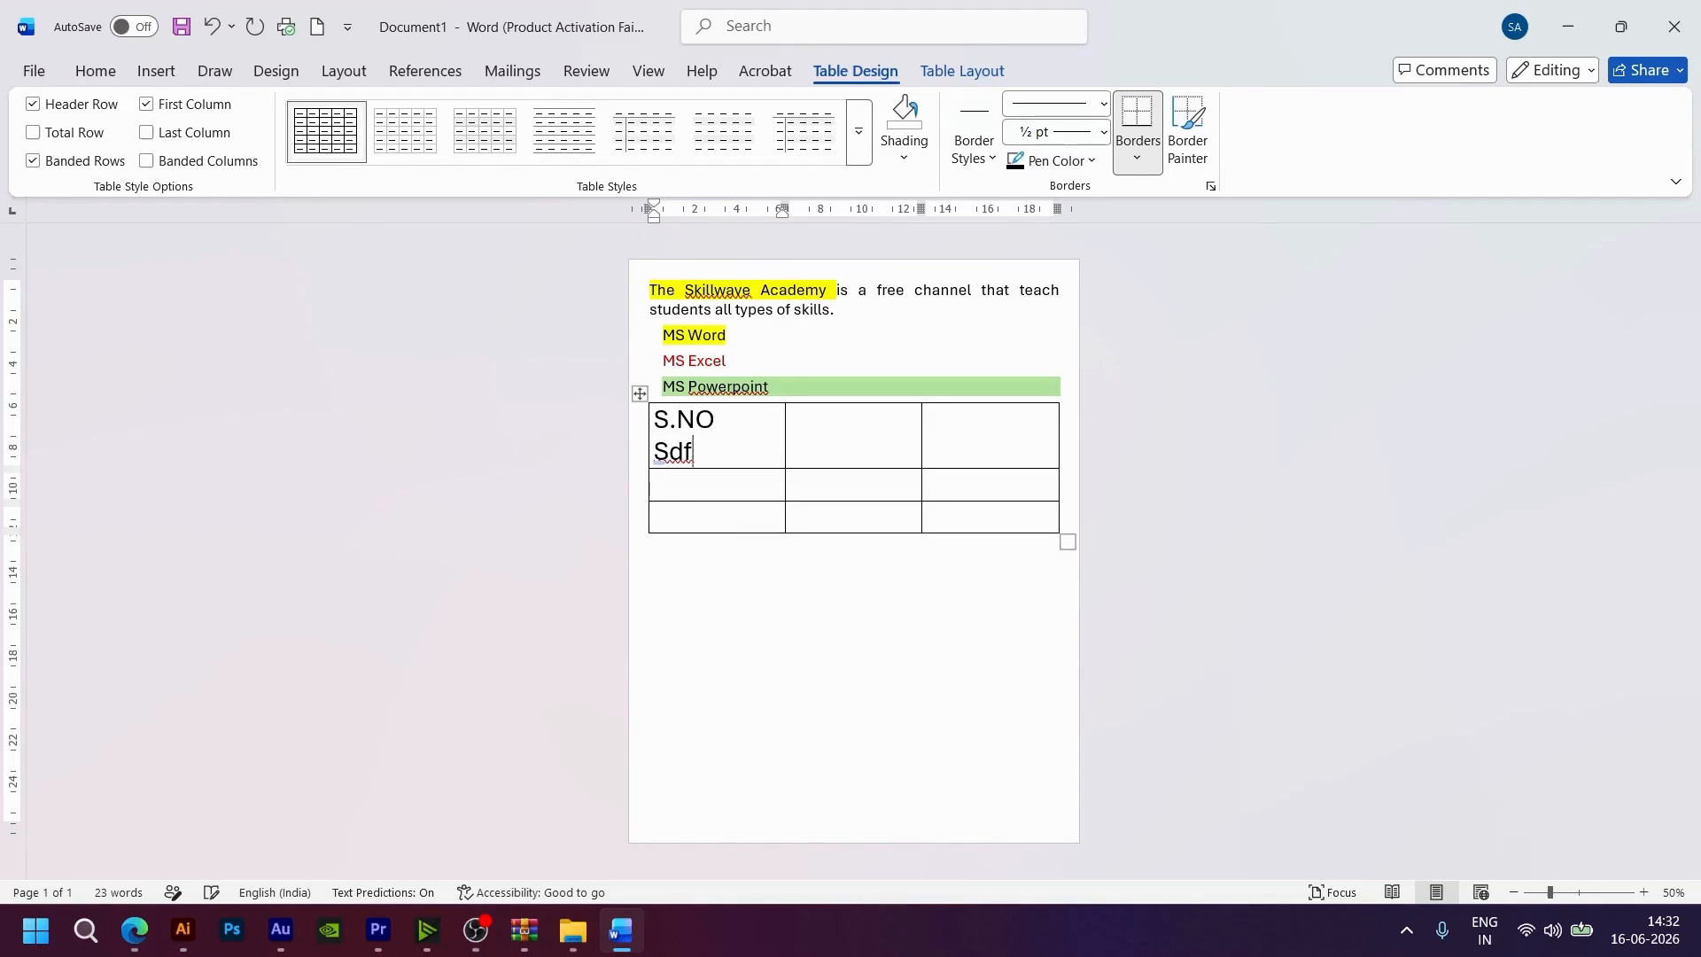
{"action": "key", "text": "BackSpace"}
{"action": "key", "text": "BackSpace"}
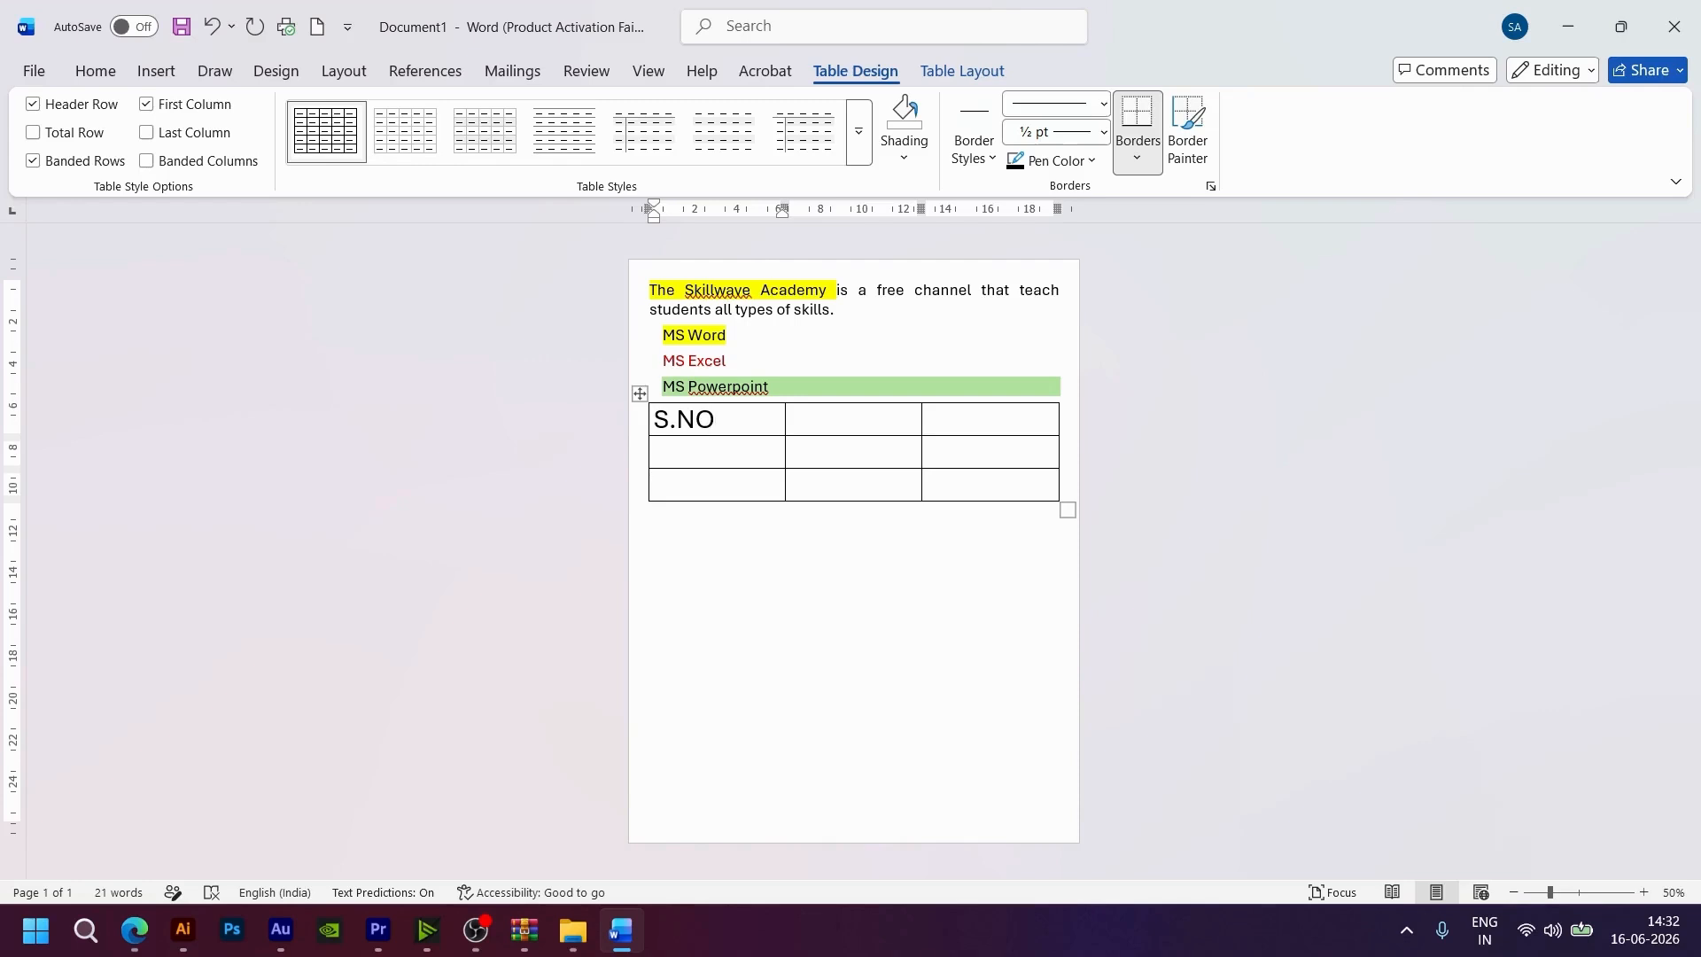
- Complete the table with the headers Class and Subject and the rows 1, Nursery, Hindi and 2, KG, English
{"action": "left_click", "coordinate": [655, 452]}
{"action": "left_click", "coordinate": [791, 452]}
{"action": "left_click", "coordinate": [656, 452]}
{"action": "type", "text": "1"}
{"action": "left_click", "coordinate": [655, 485]}
{"action": "type", "text": "2"}
{"action": "left_click", "coordinate": [860, 434]}
{"action": "type", "text": "Class"}
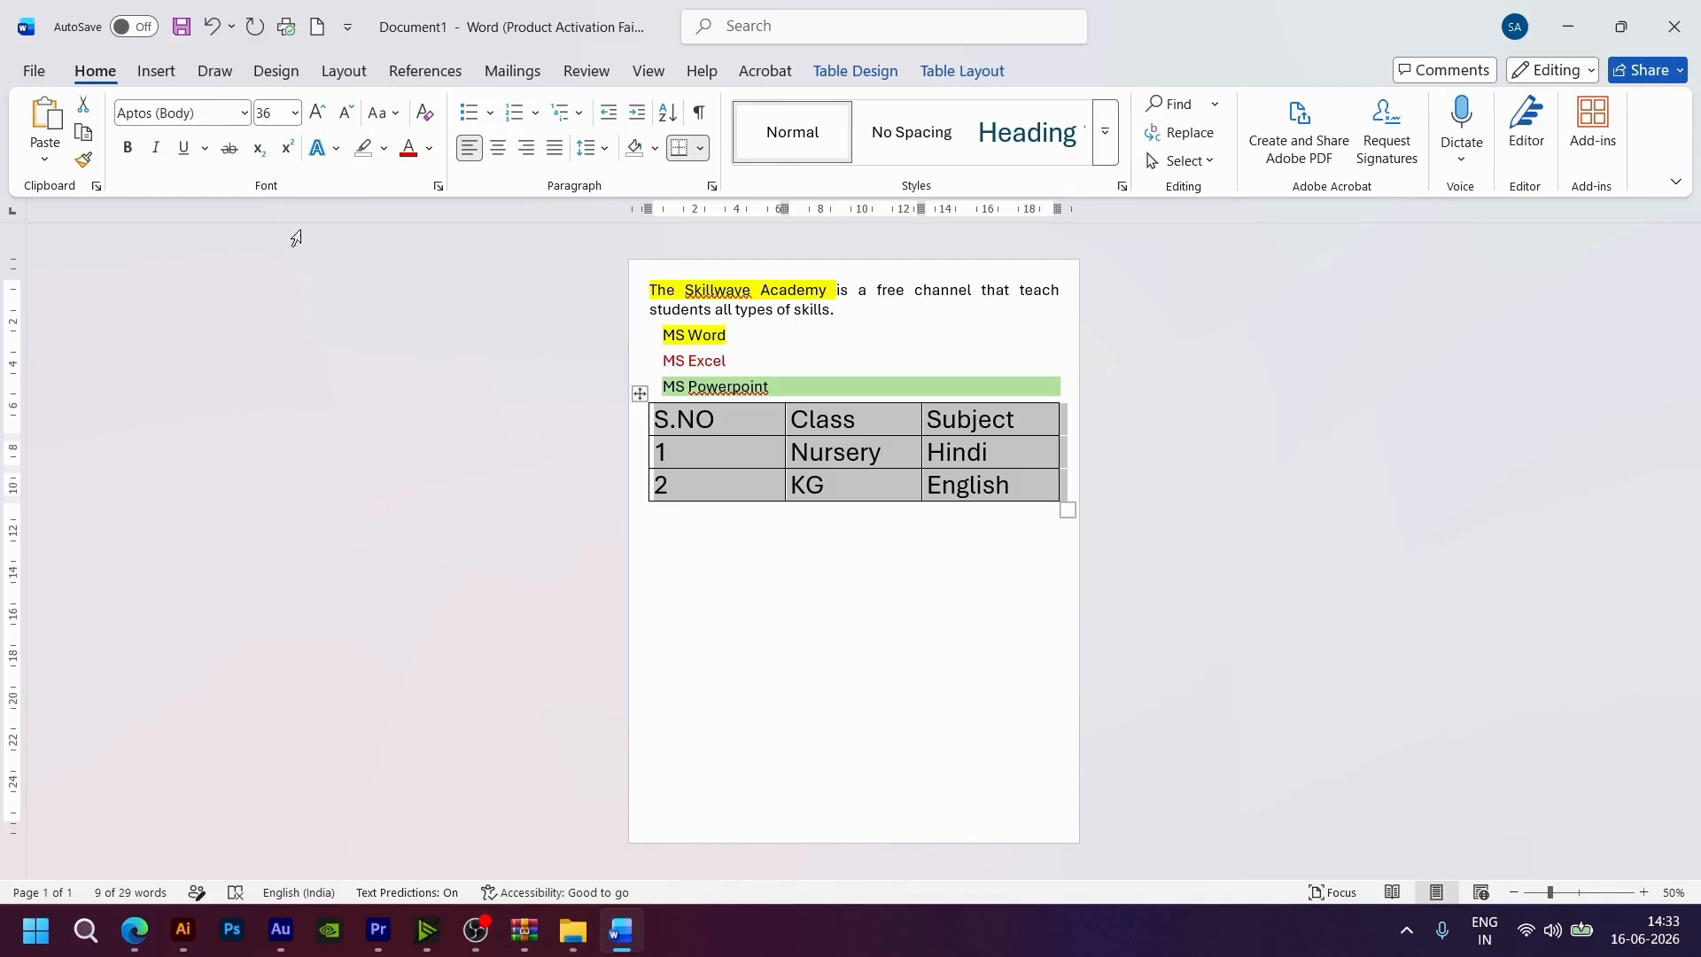
- Reduce the font size of all the table text to 22
{"action": "left_click", "coordinate": [347, 113]}
{"action": "left_click", "coordinate": [346, 113]}
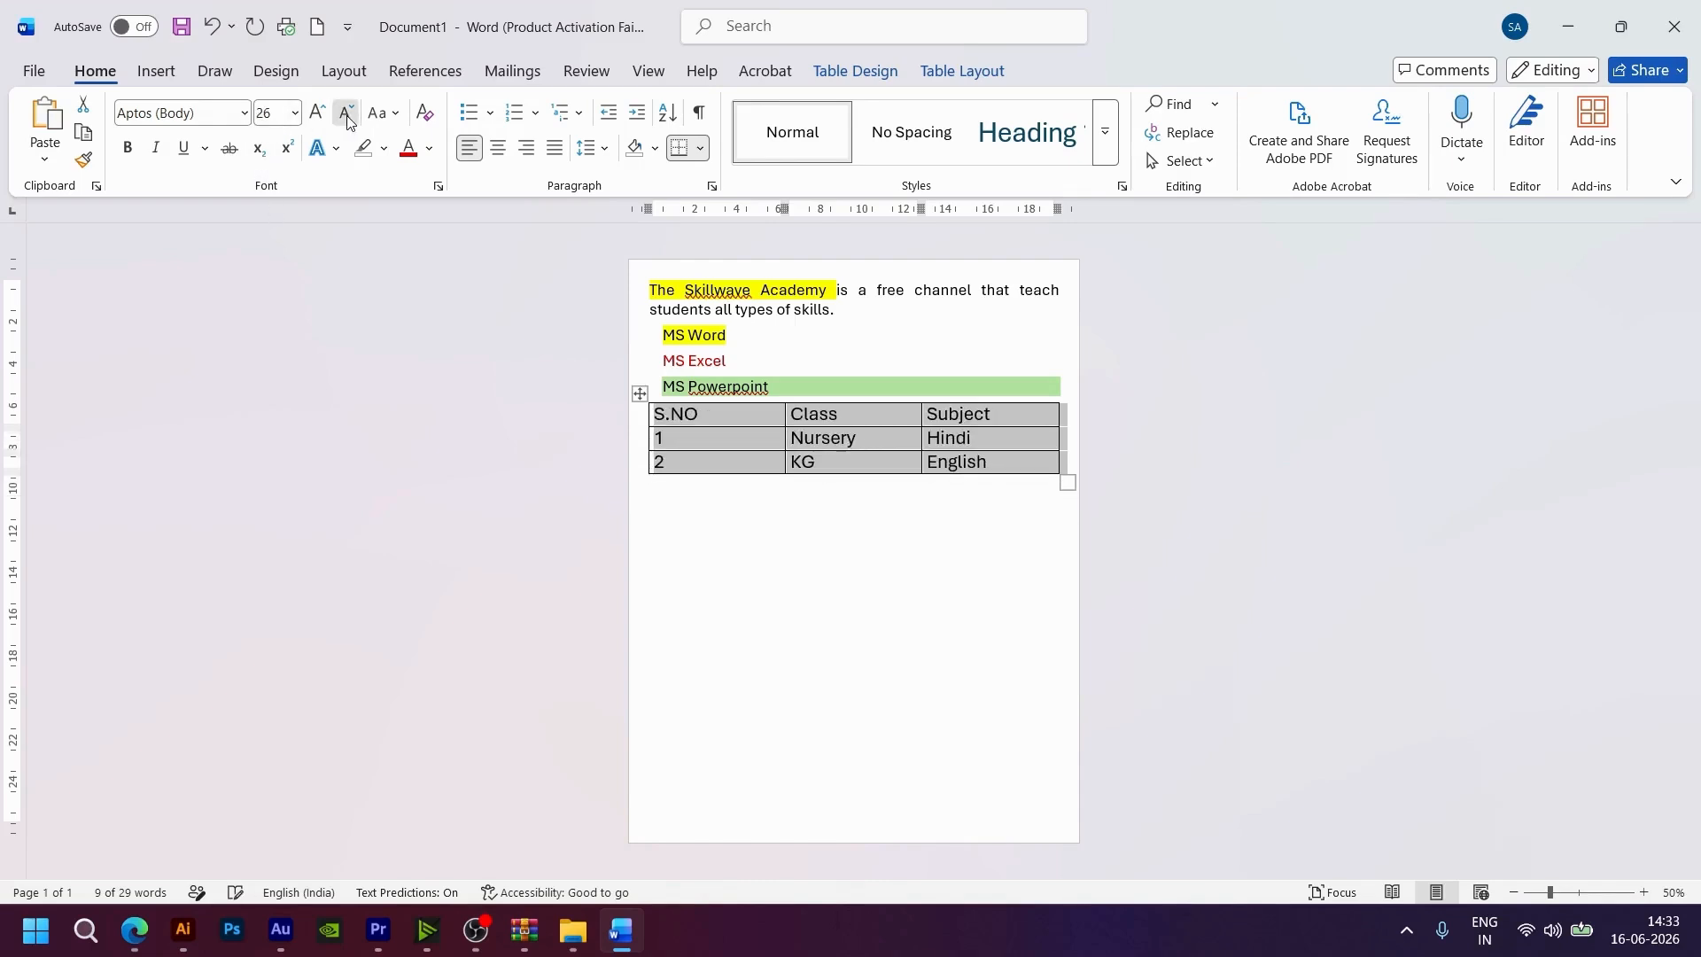
{"action": "left_click", "coordinate": [346, 113]}
{"action": "left_click", "coordinate": [346, 114]}
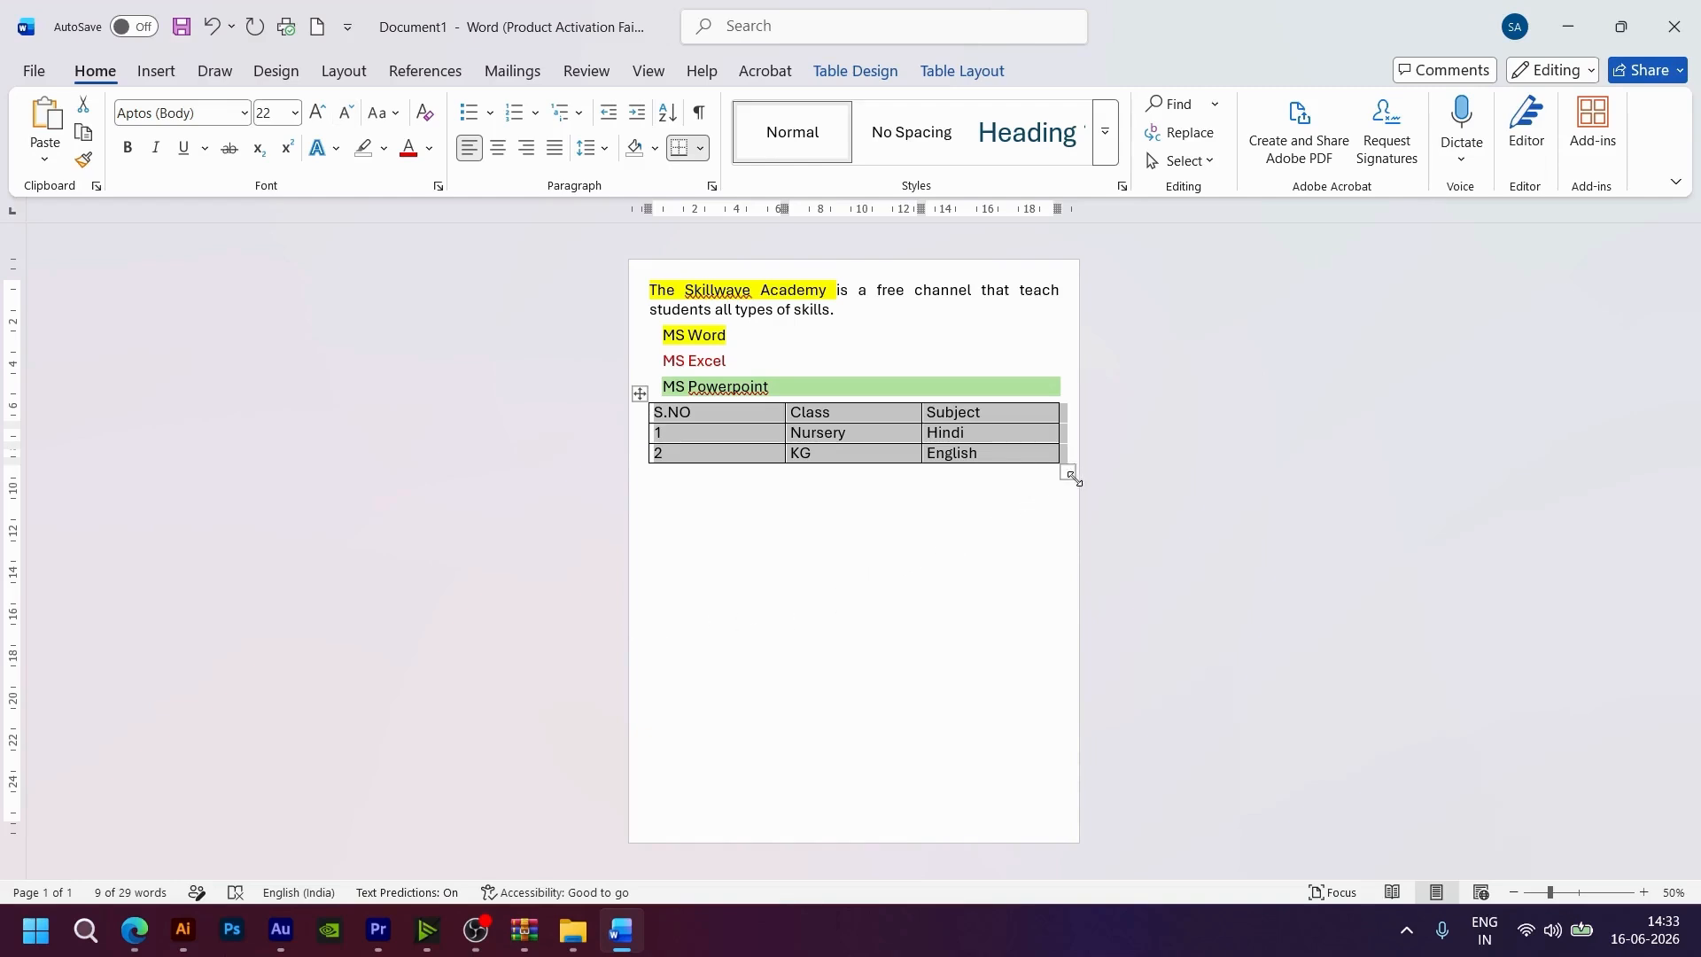
{"action": "scroll", "coordinate": [1071, 480], "scroll_direction": "up", "scroll_amount": 6, "text": "ctrl"}
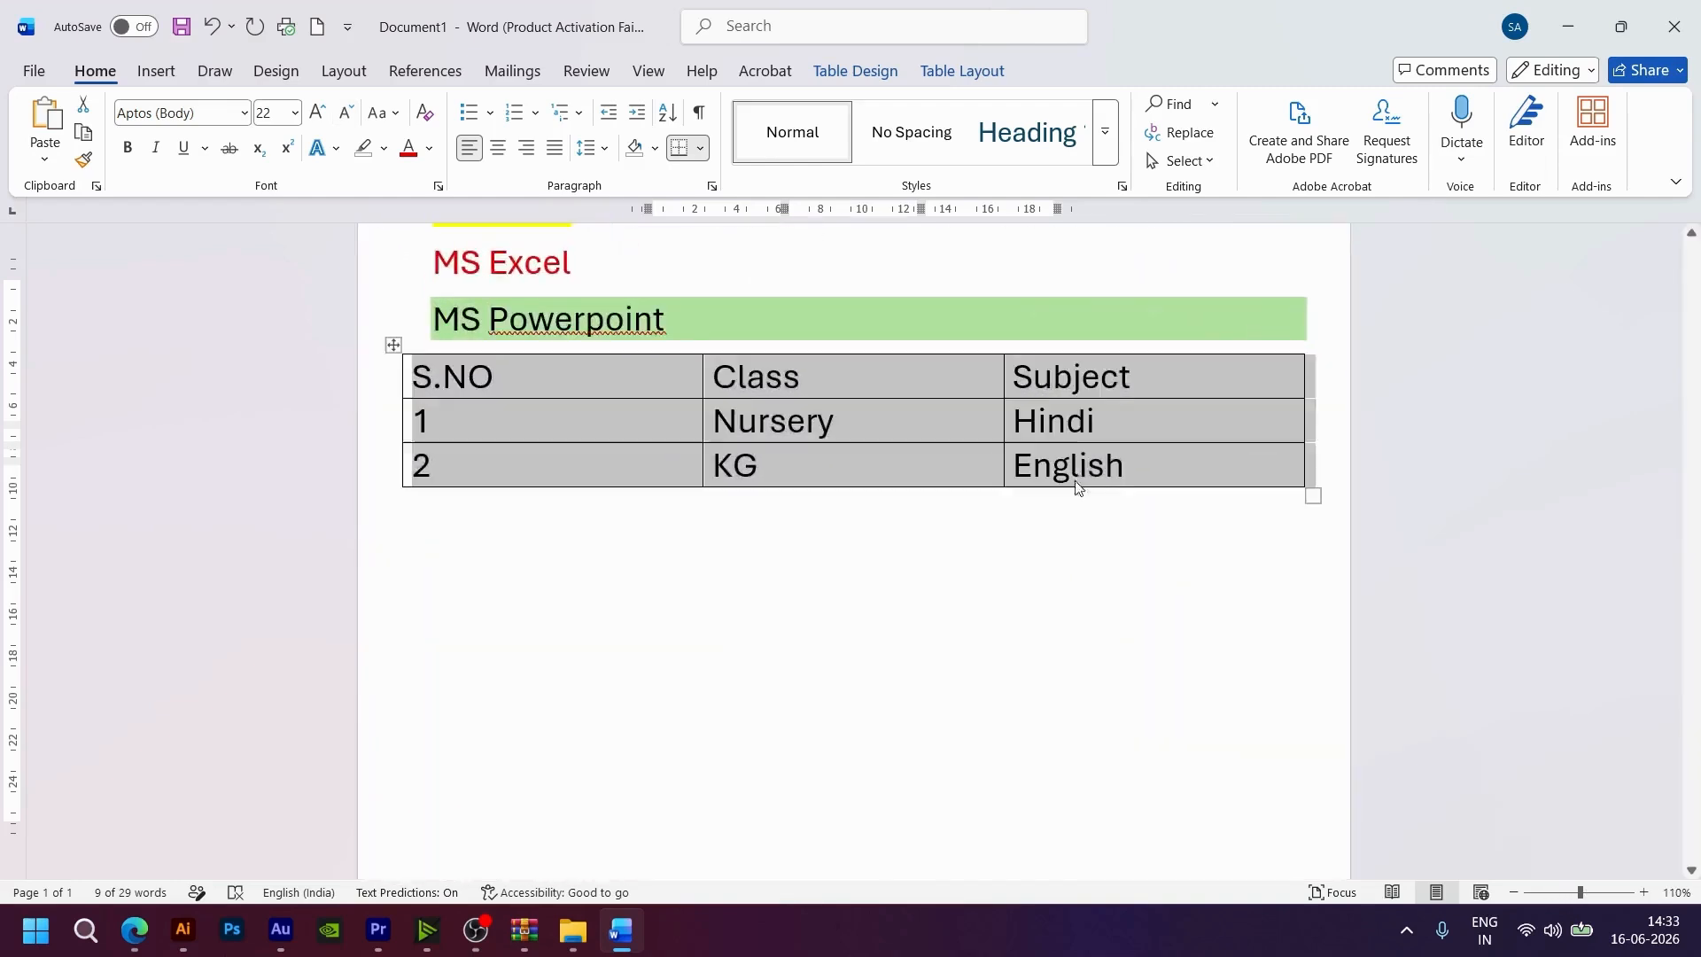